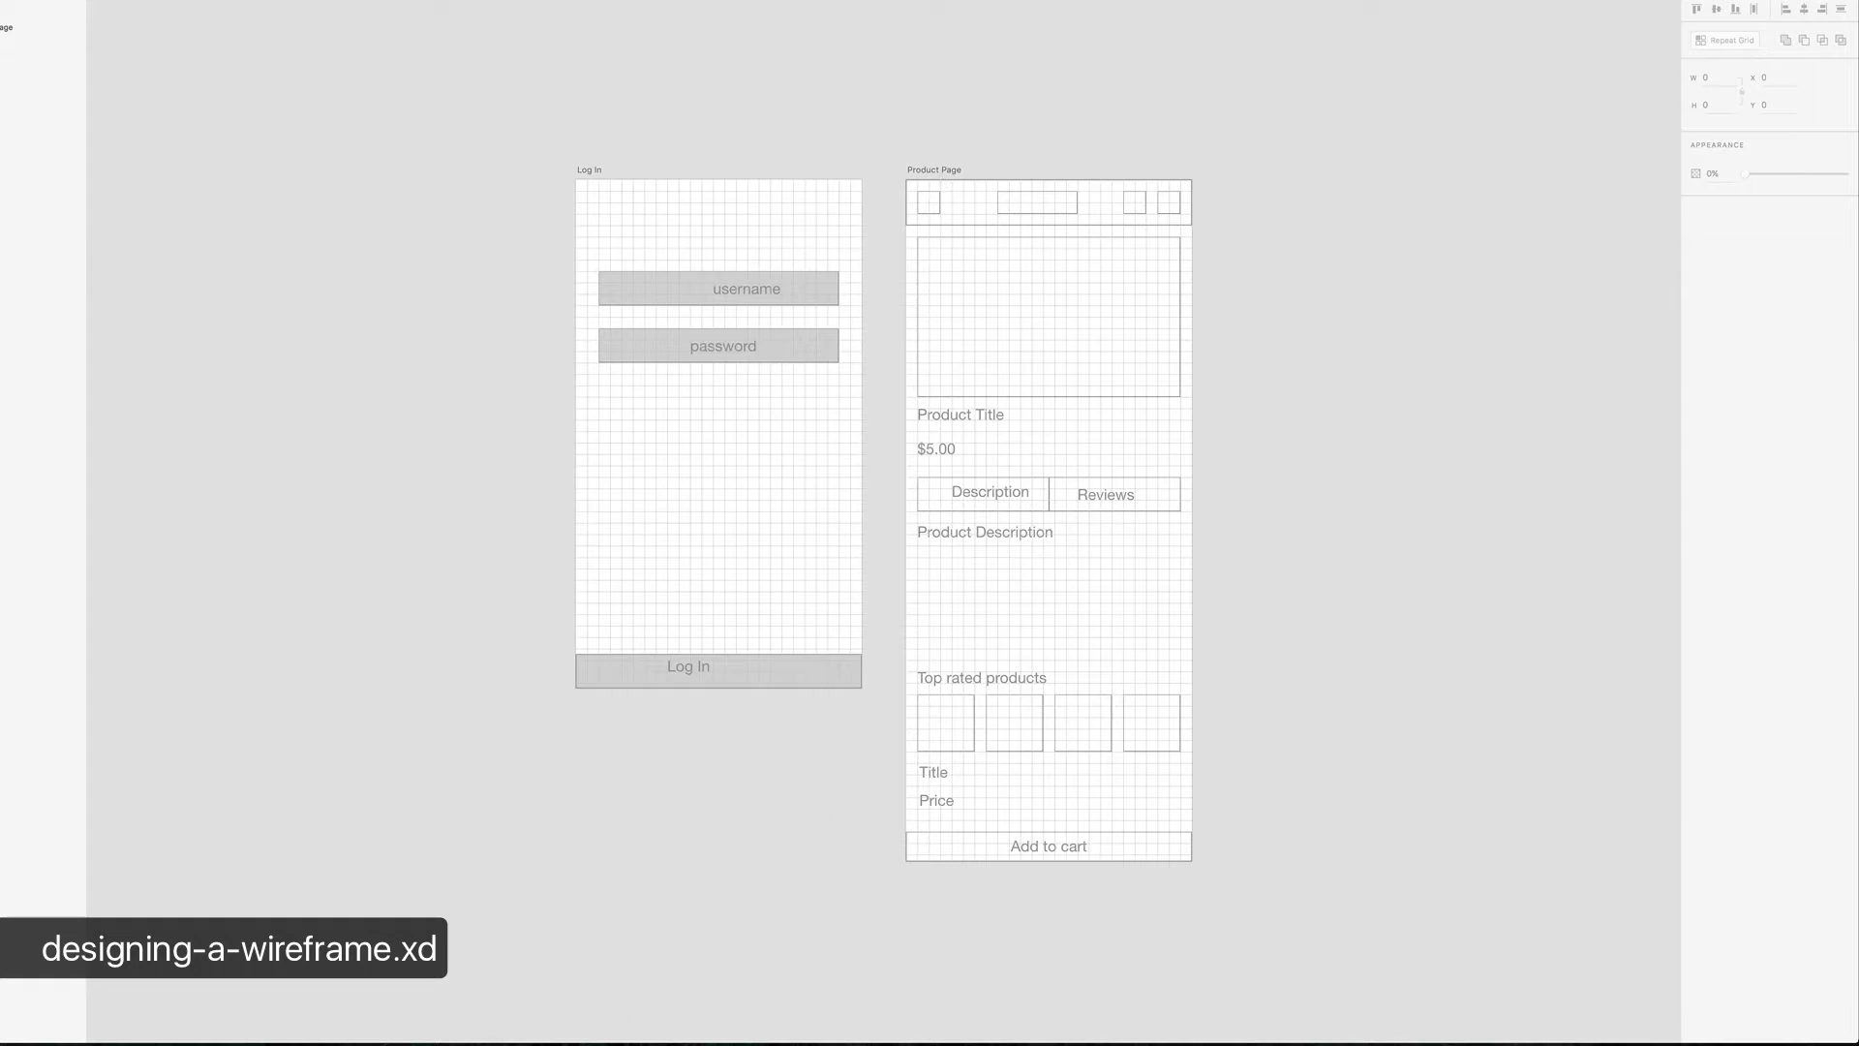
Shrink the header bar to 45 px high and vertically centre its four items
left_click(975, 197)
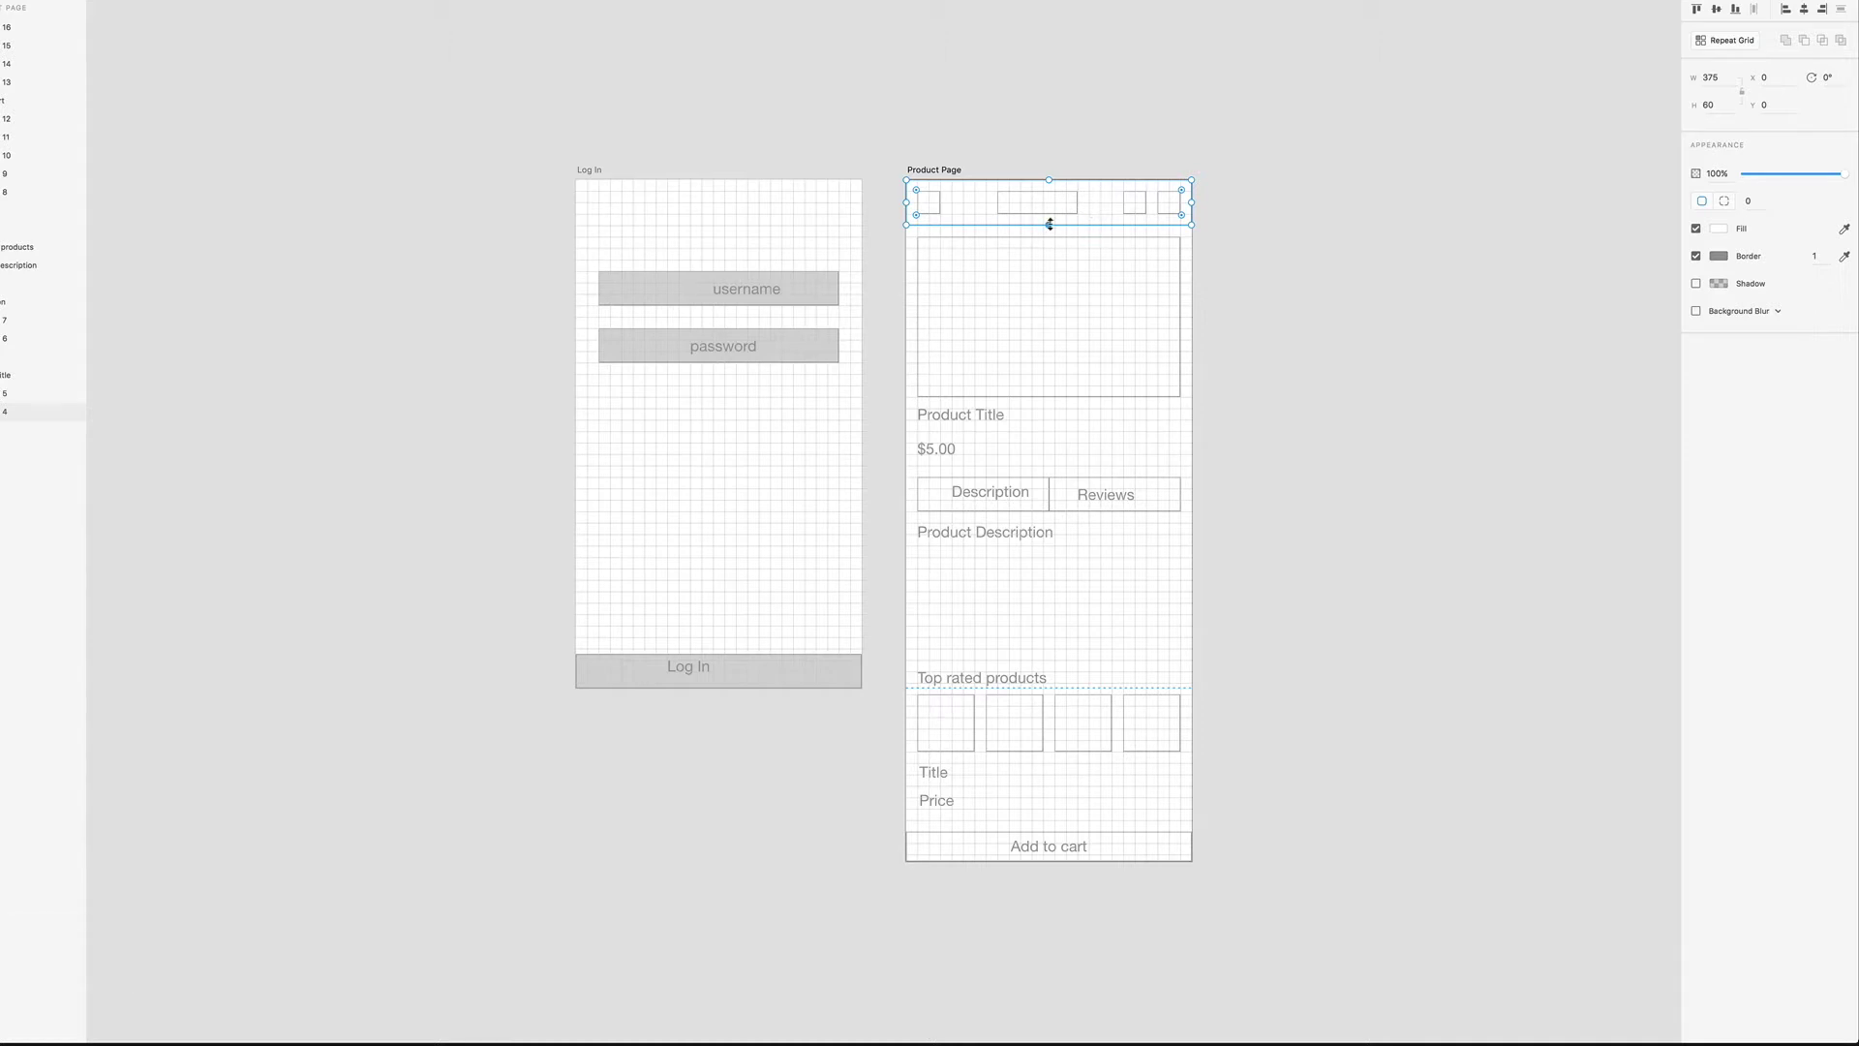
left_click_drag(1049, 223, 1043, 215)
left_click_drag(921, 224, 1190, 204)
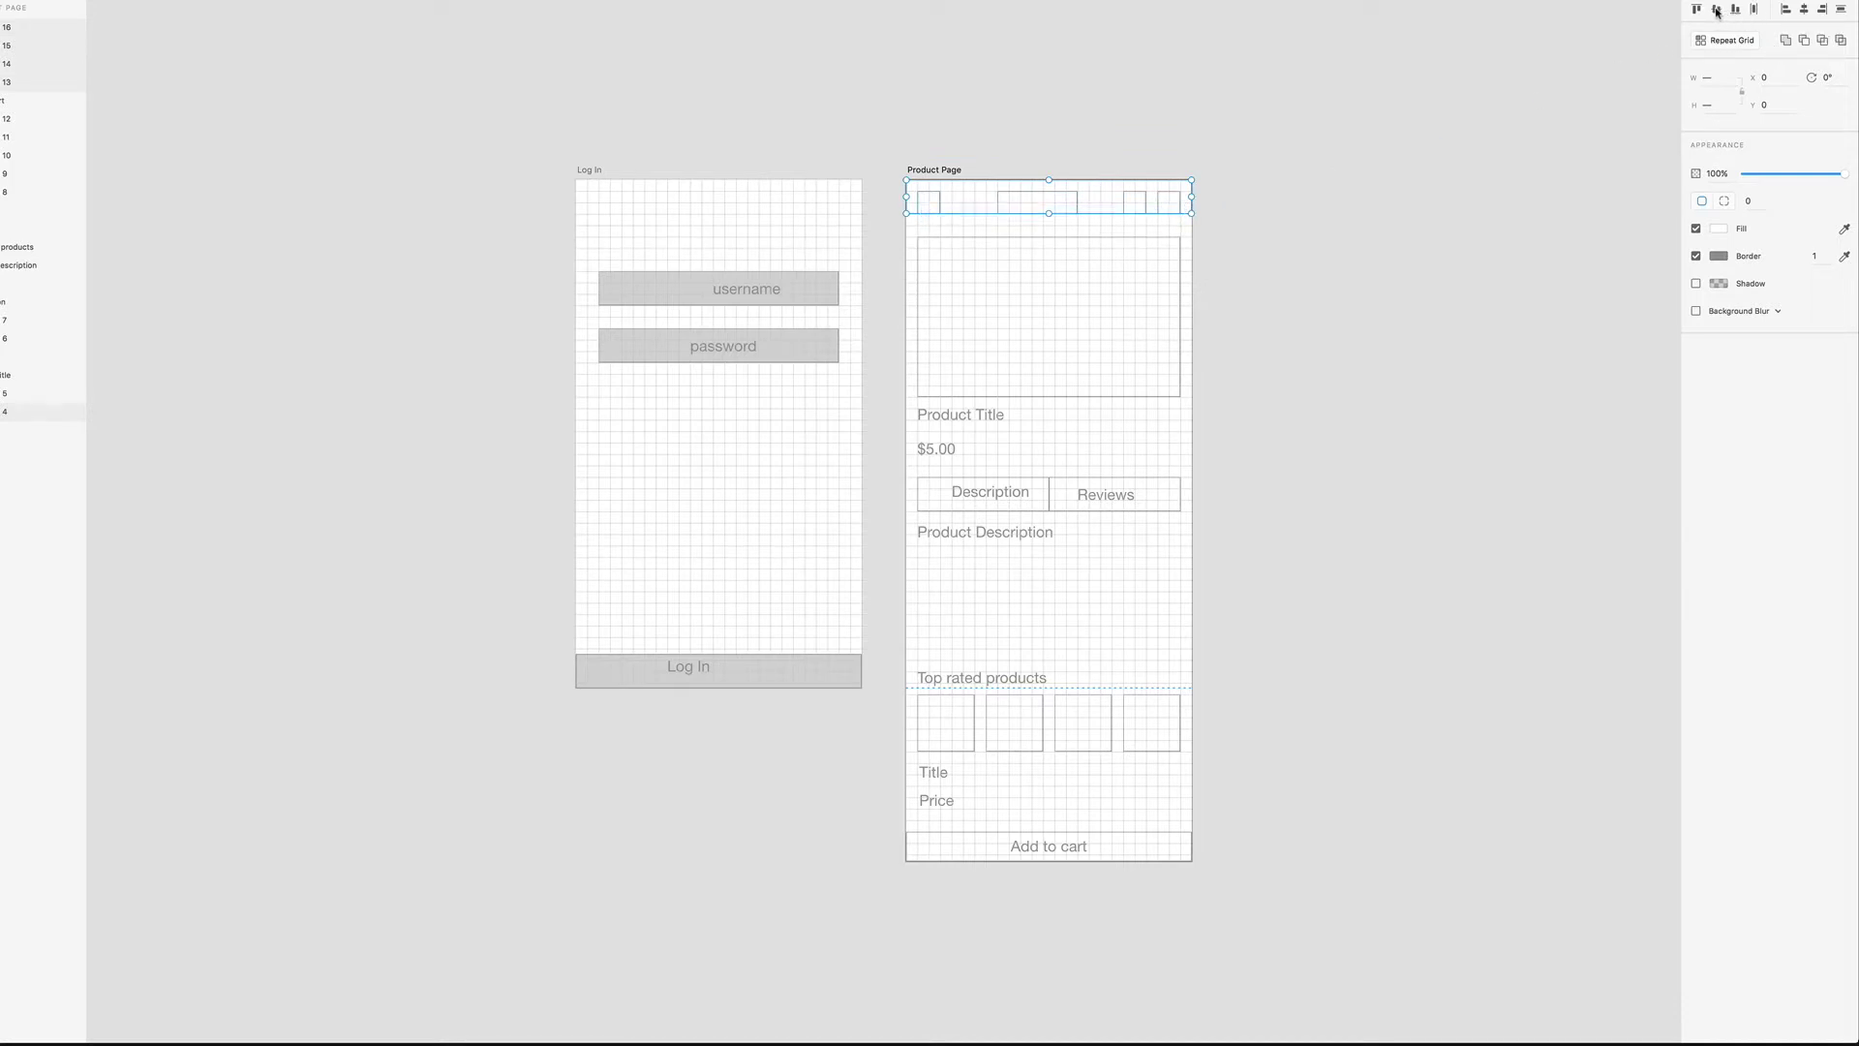
left_click(1716, 11)
left_click(924, 132)
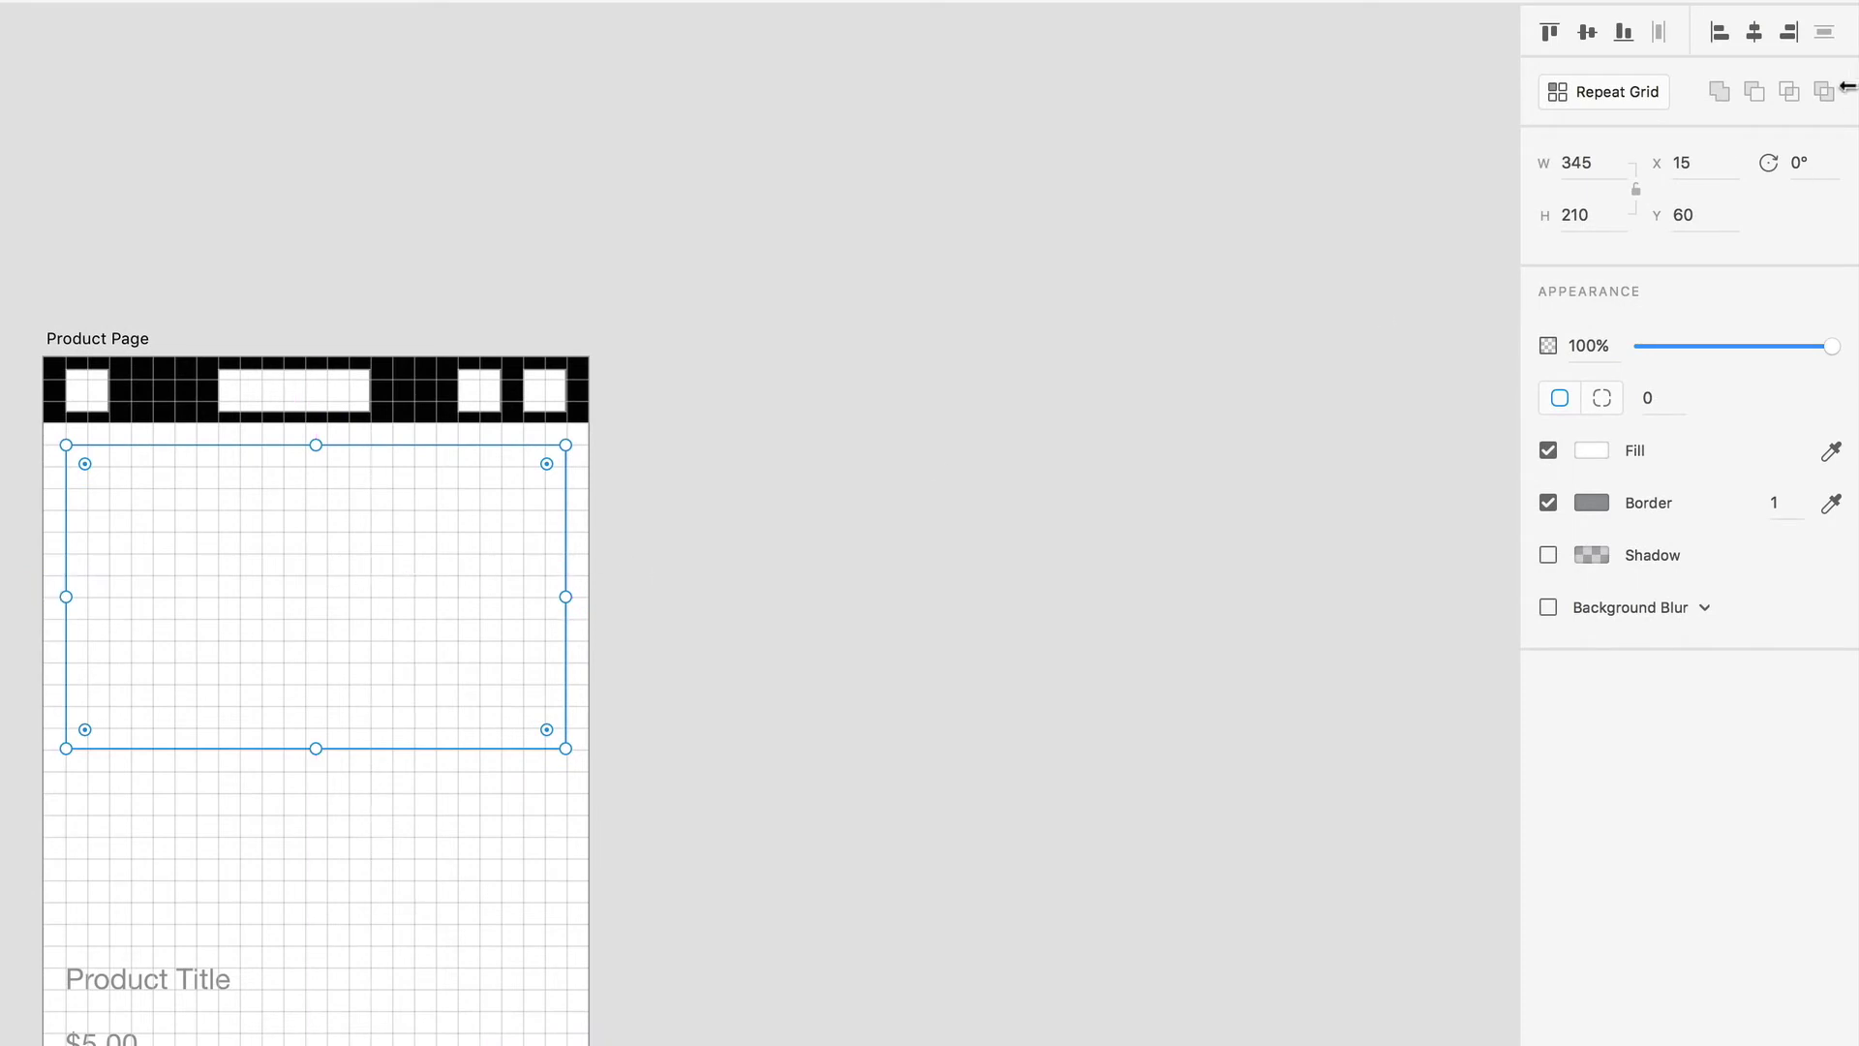
Set the image box height to 345, making it a 345 × 345 square
left_click(1590, 217)
type("345")
key("Return")
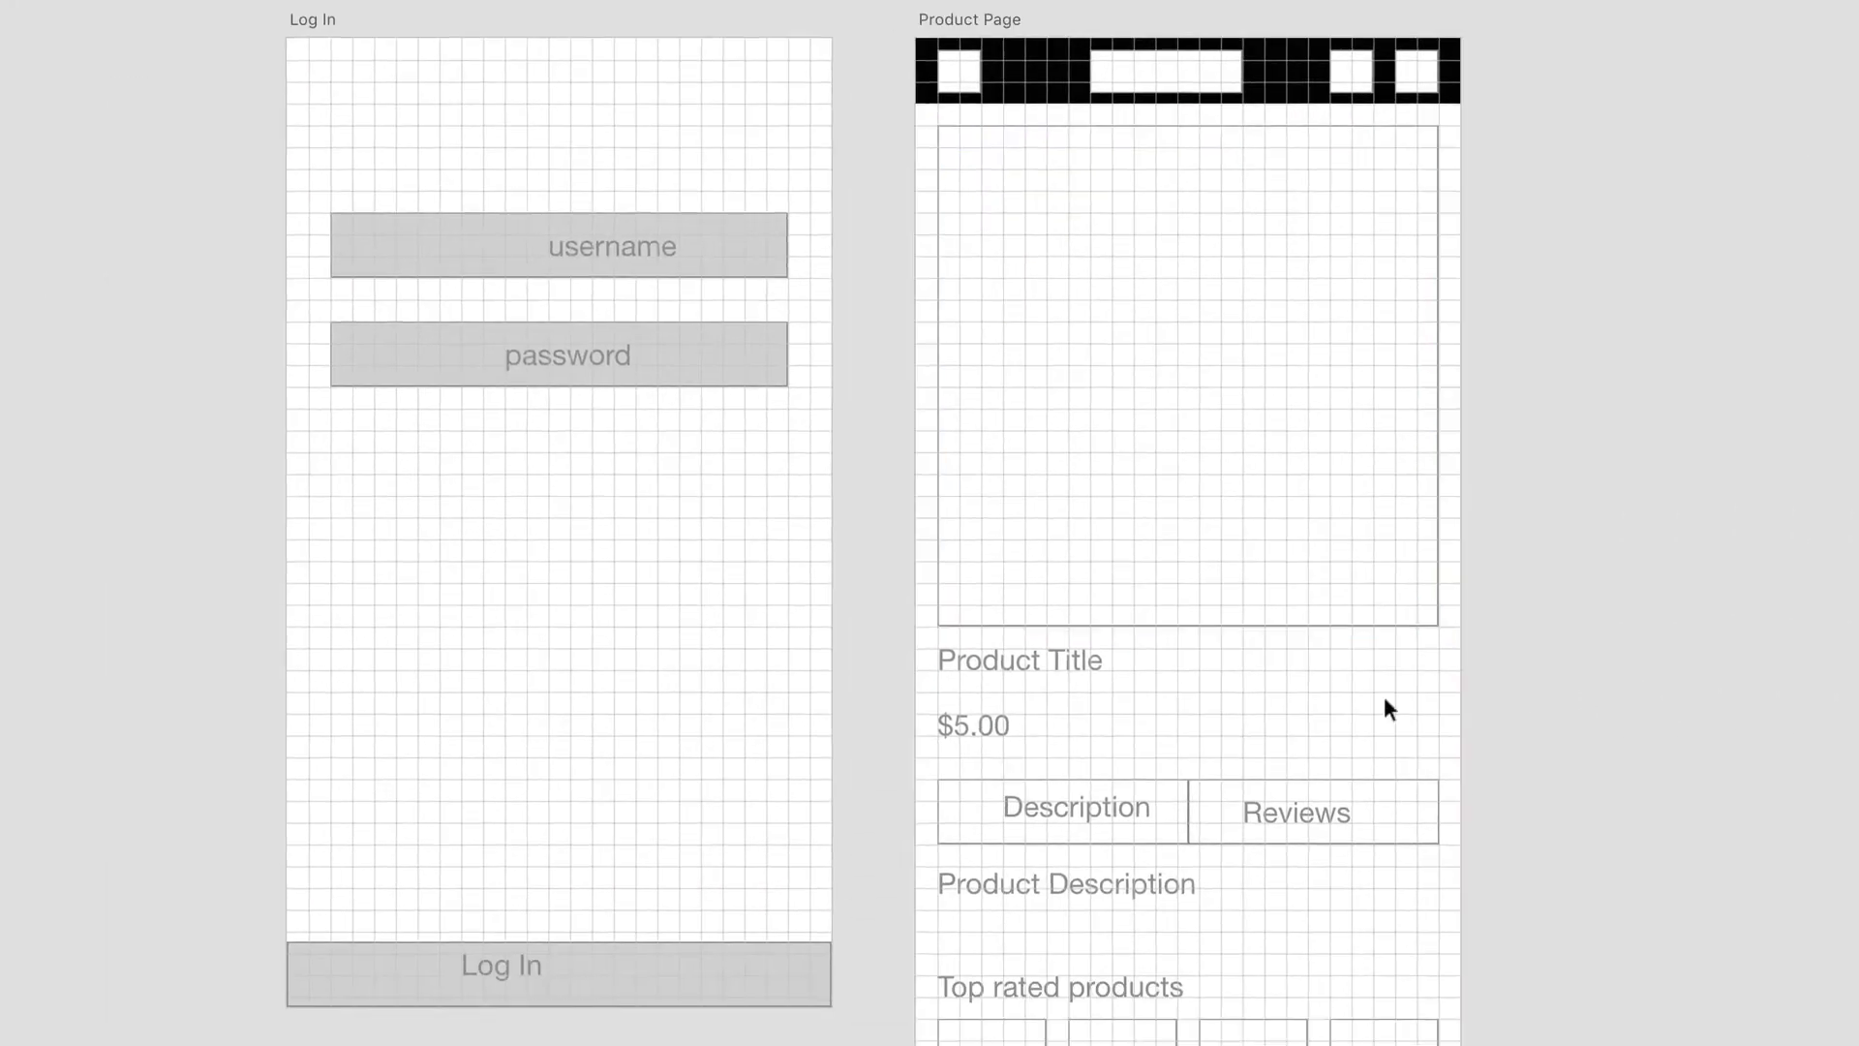
Nudge the Product Title up slightly, checking its spacing
left_click(1035, 670)
key("alt")
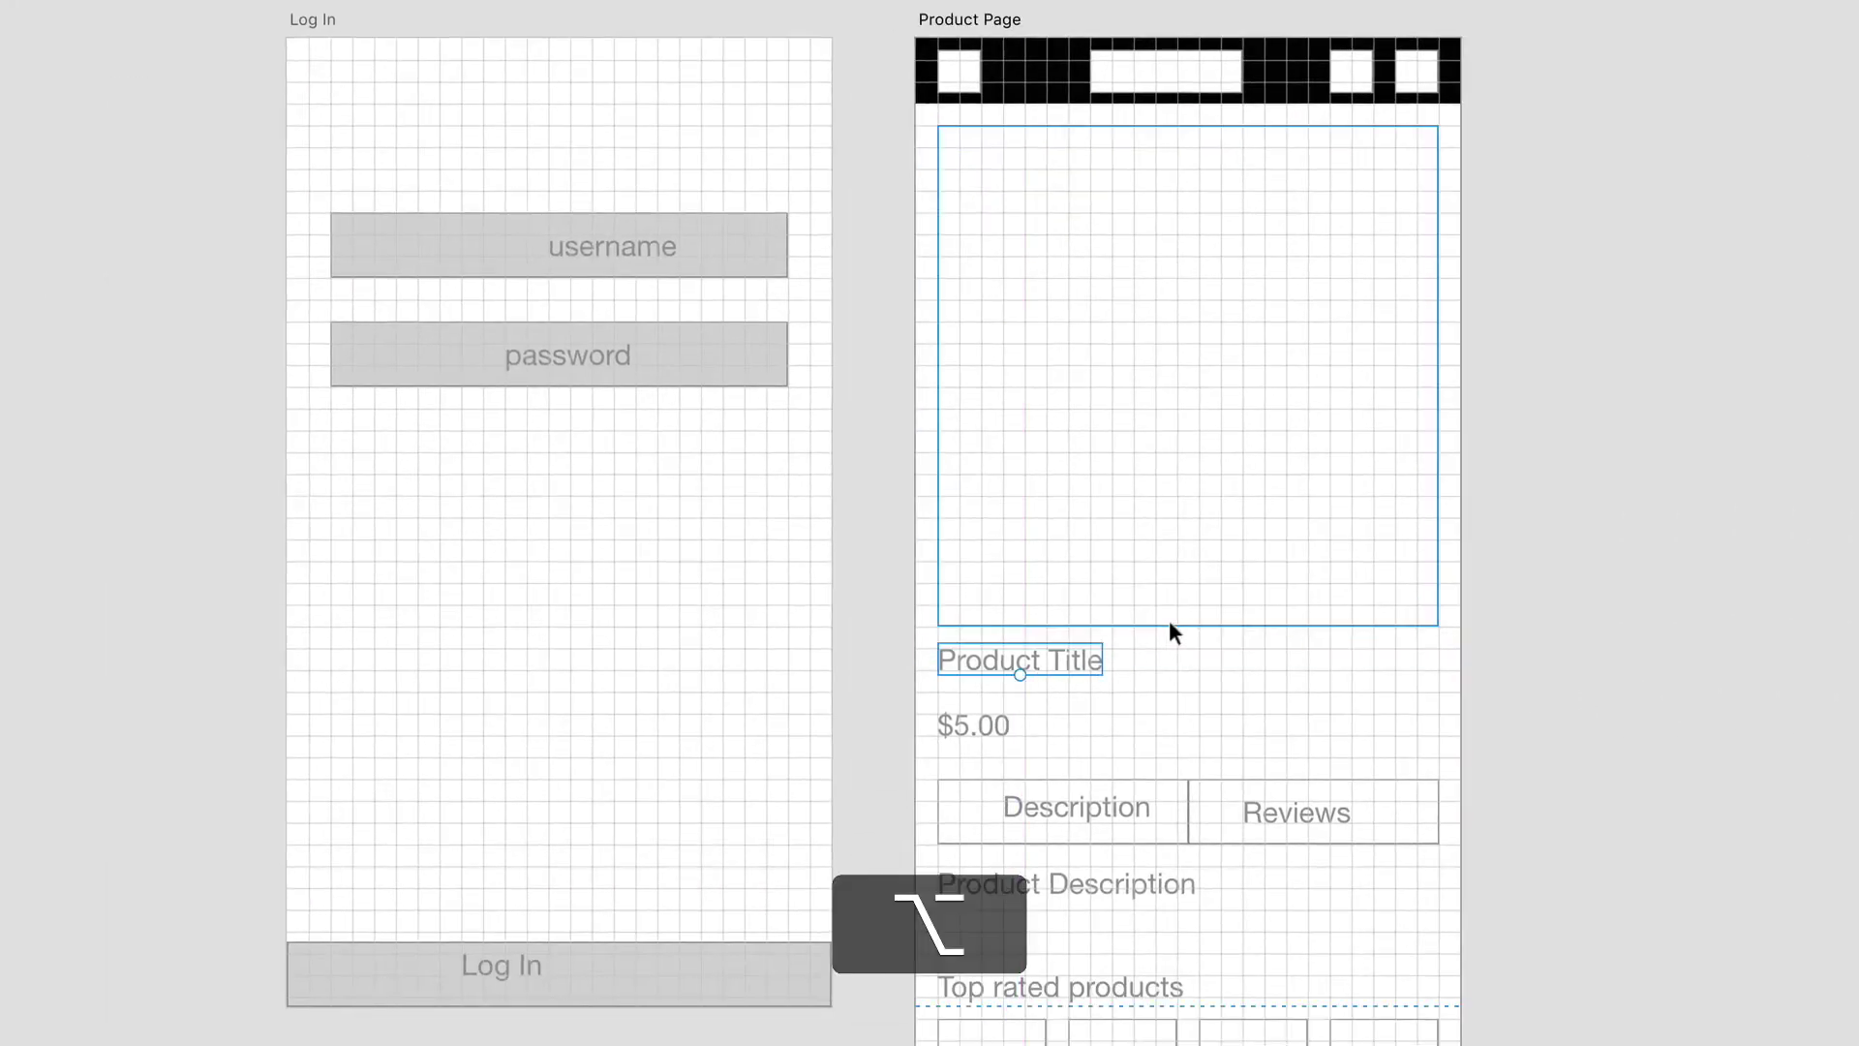
key("alt+Up")
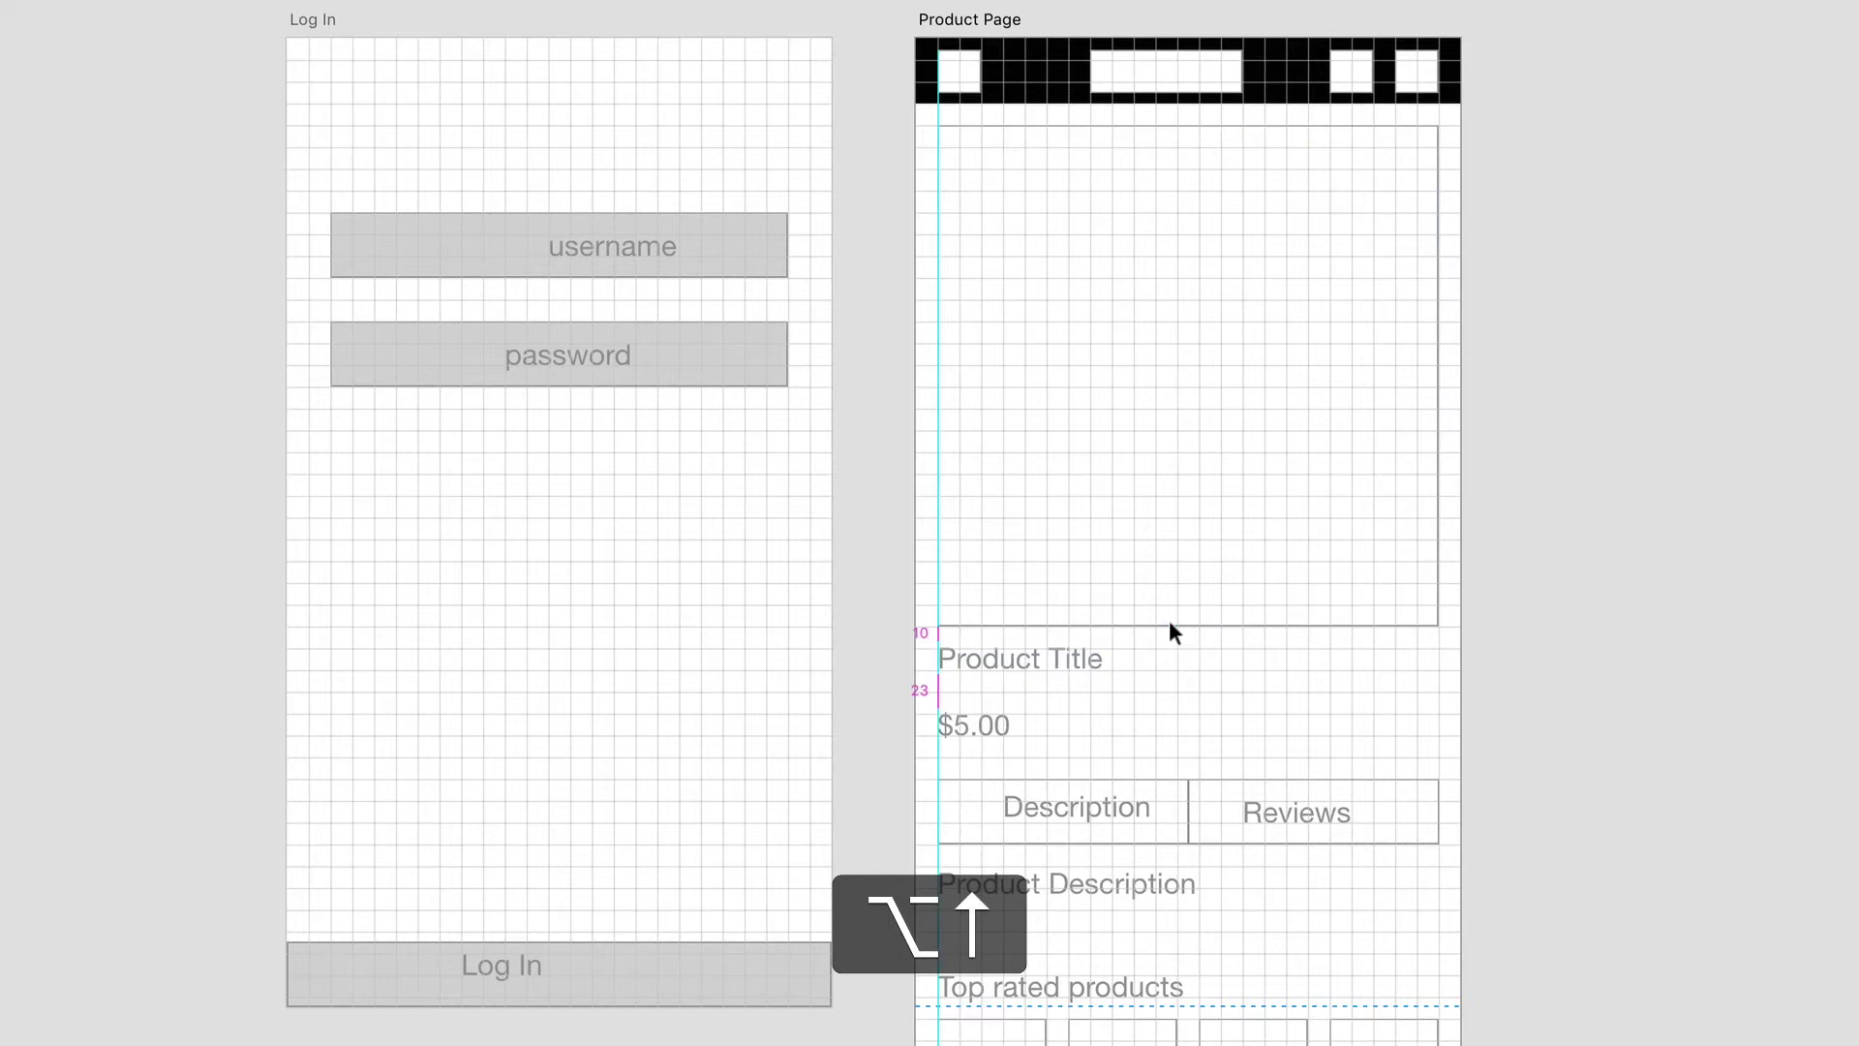
Nudge the $5.00 price up until it sits directly under the Product Title
left_click(975, 724, "alt")
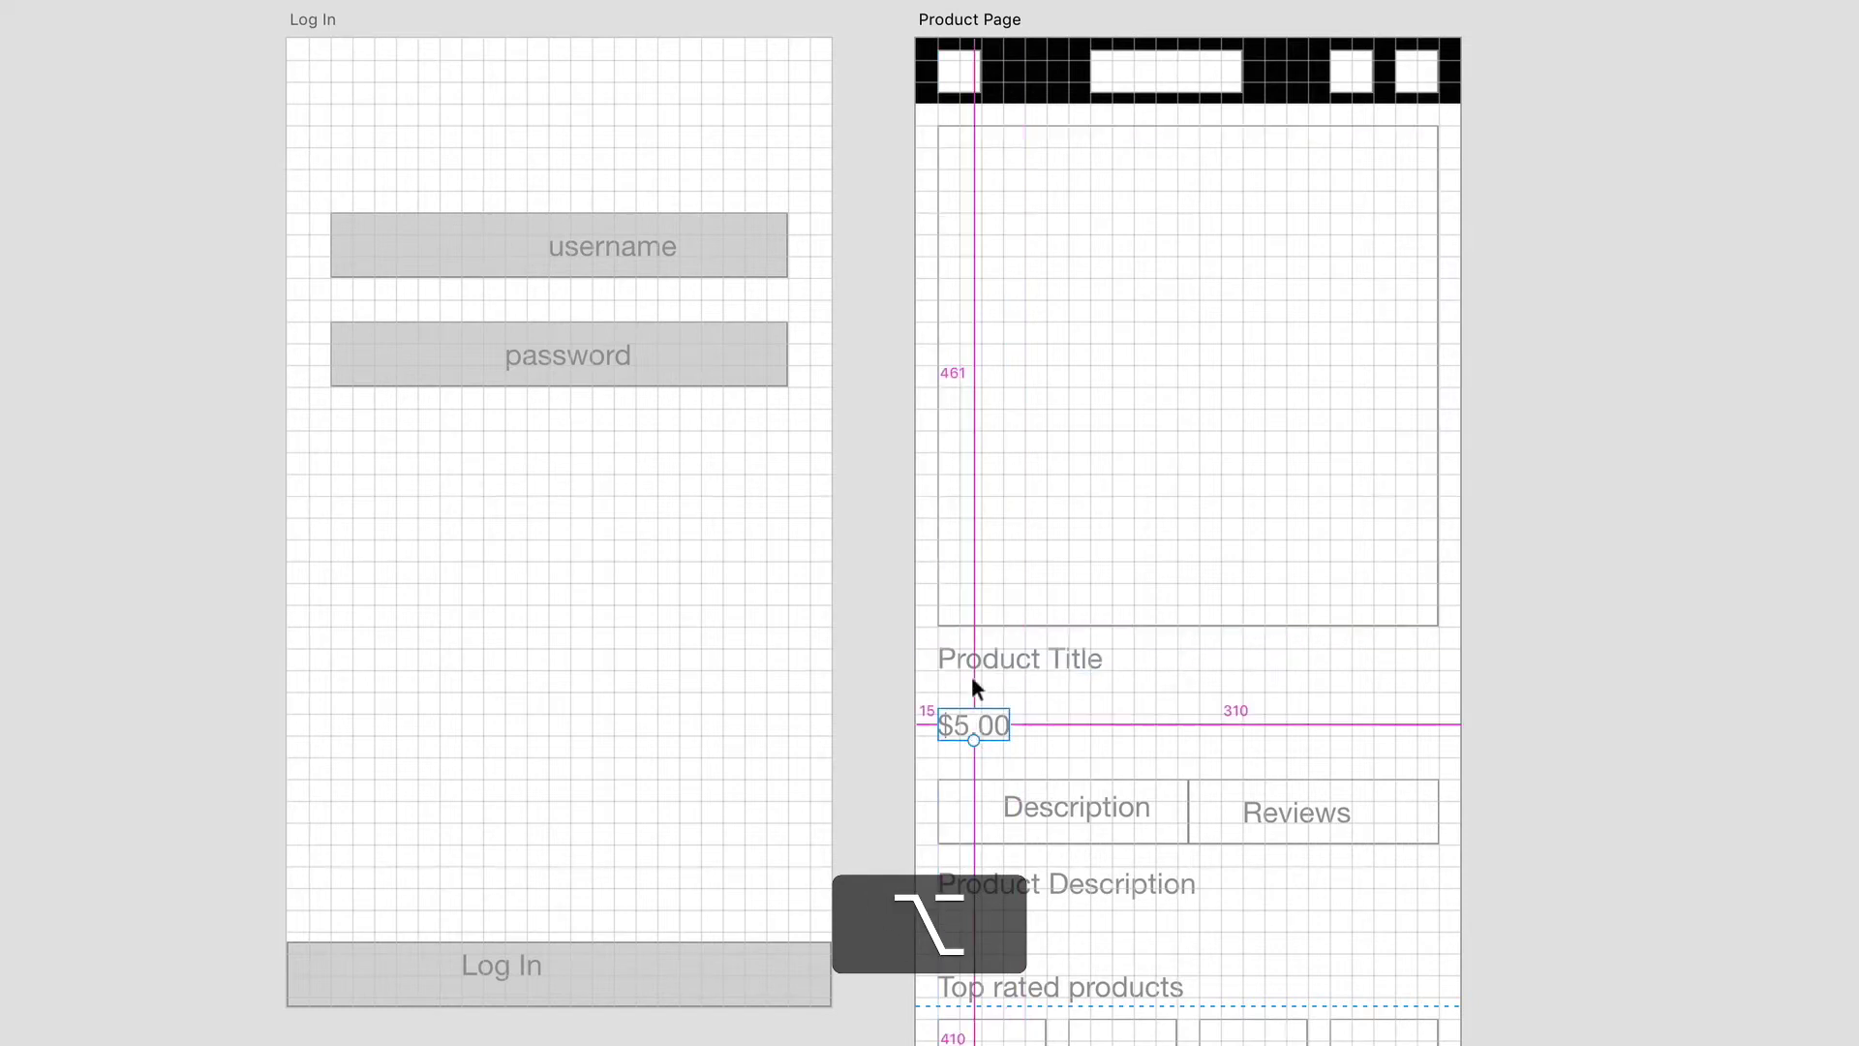
key("alt+Up")
key("alt+shift+Up")
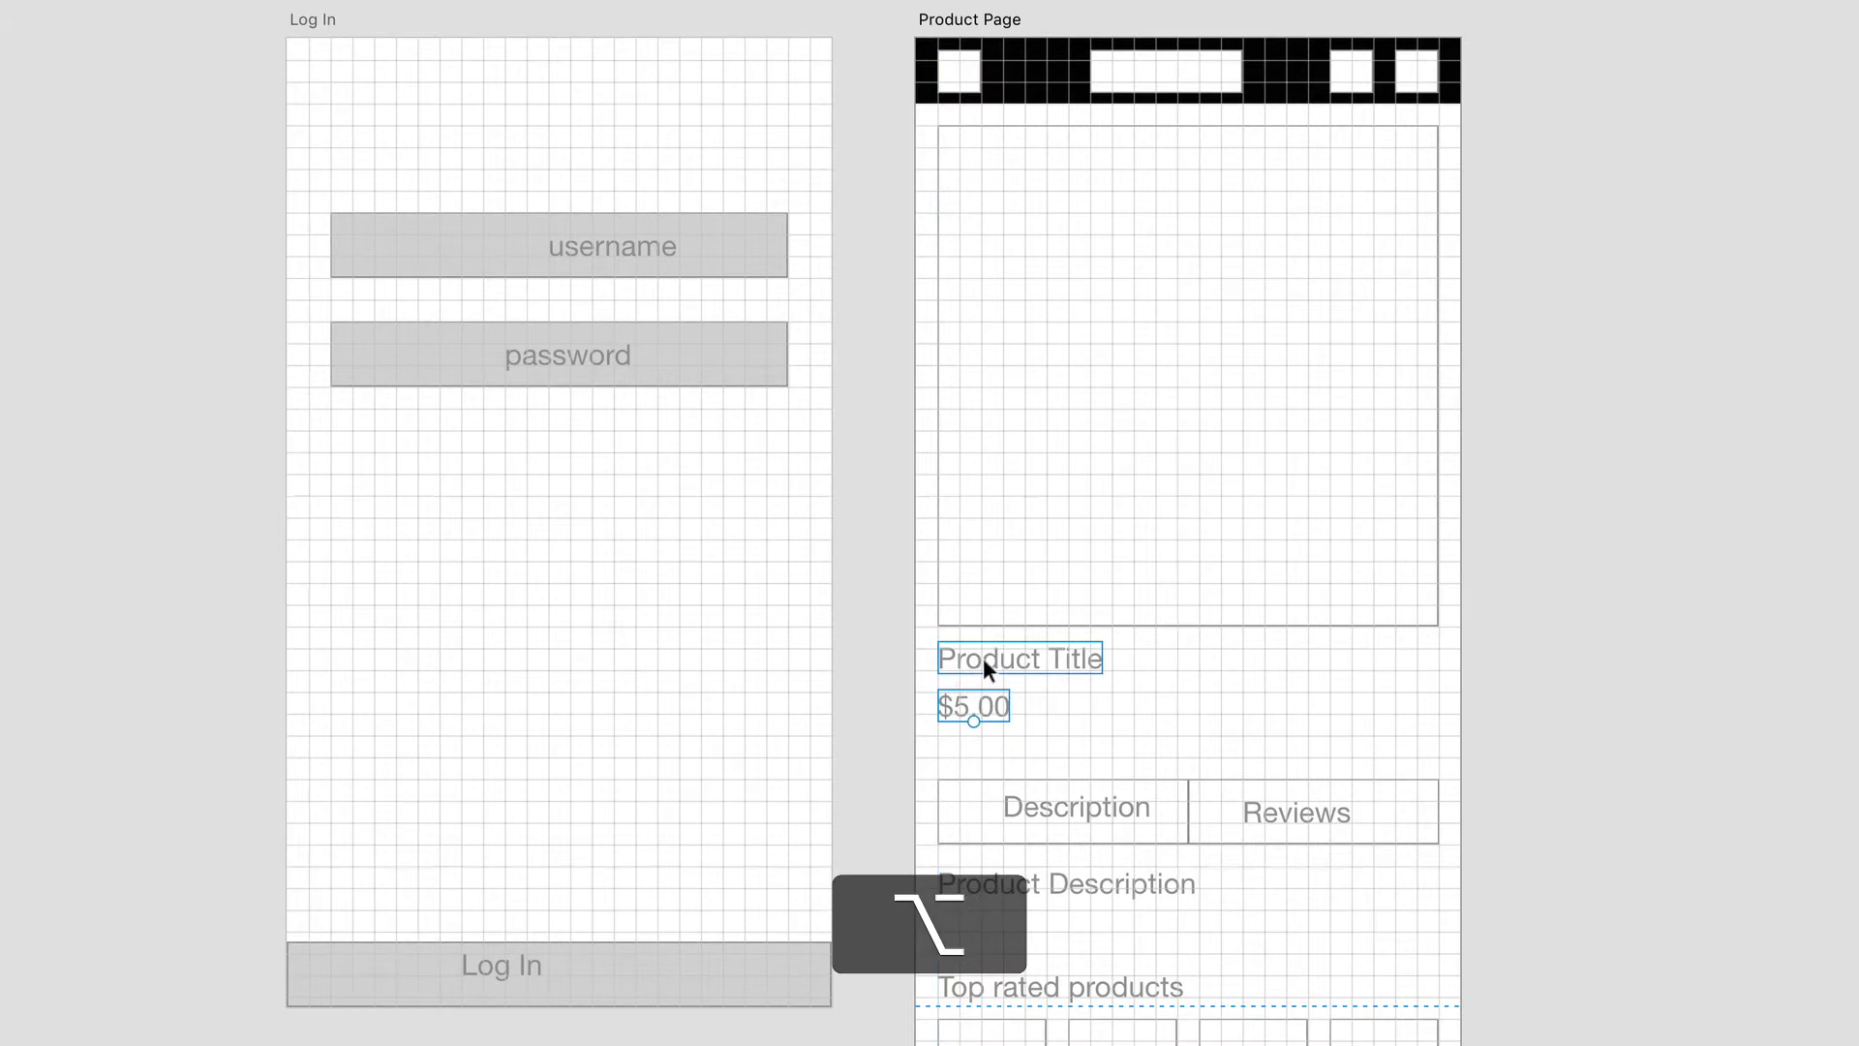
key("shift")
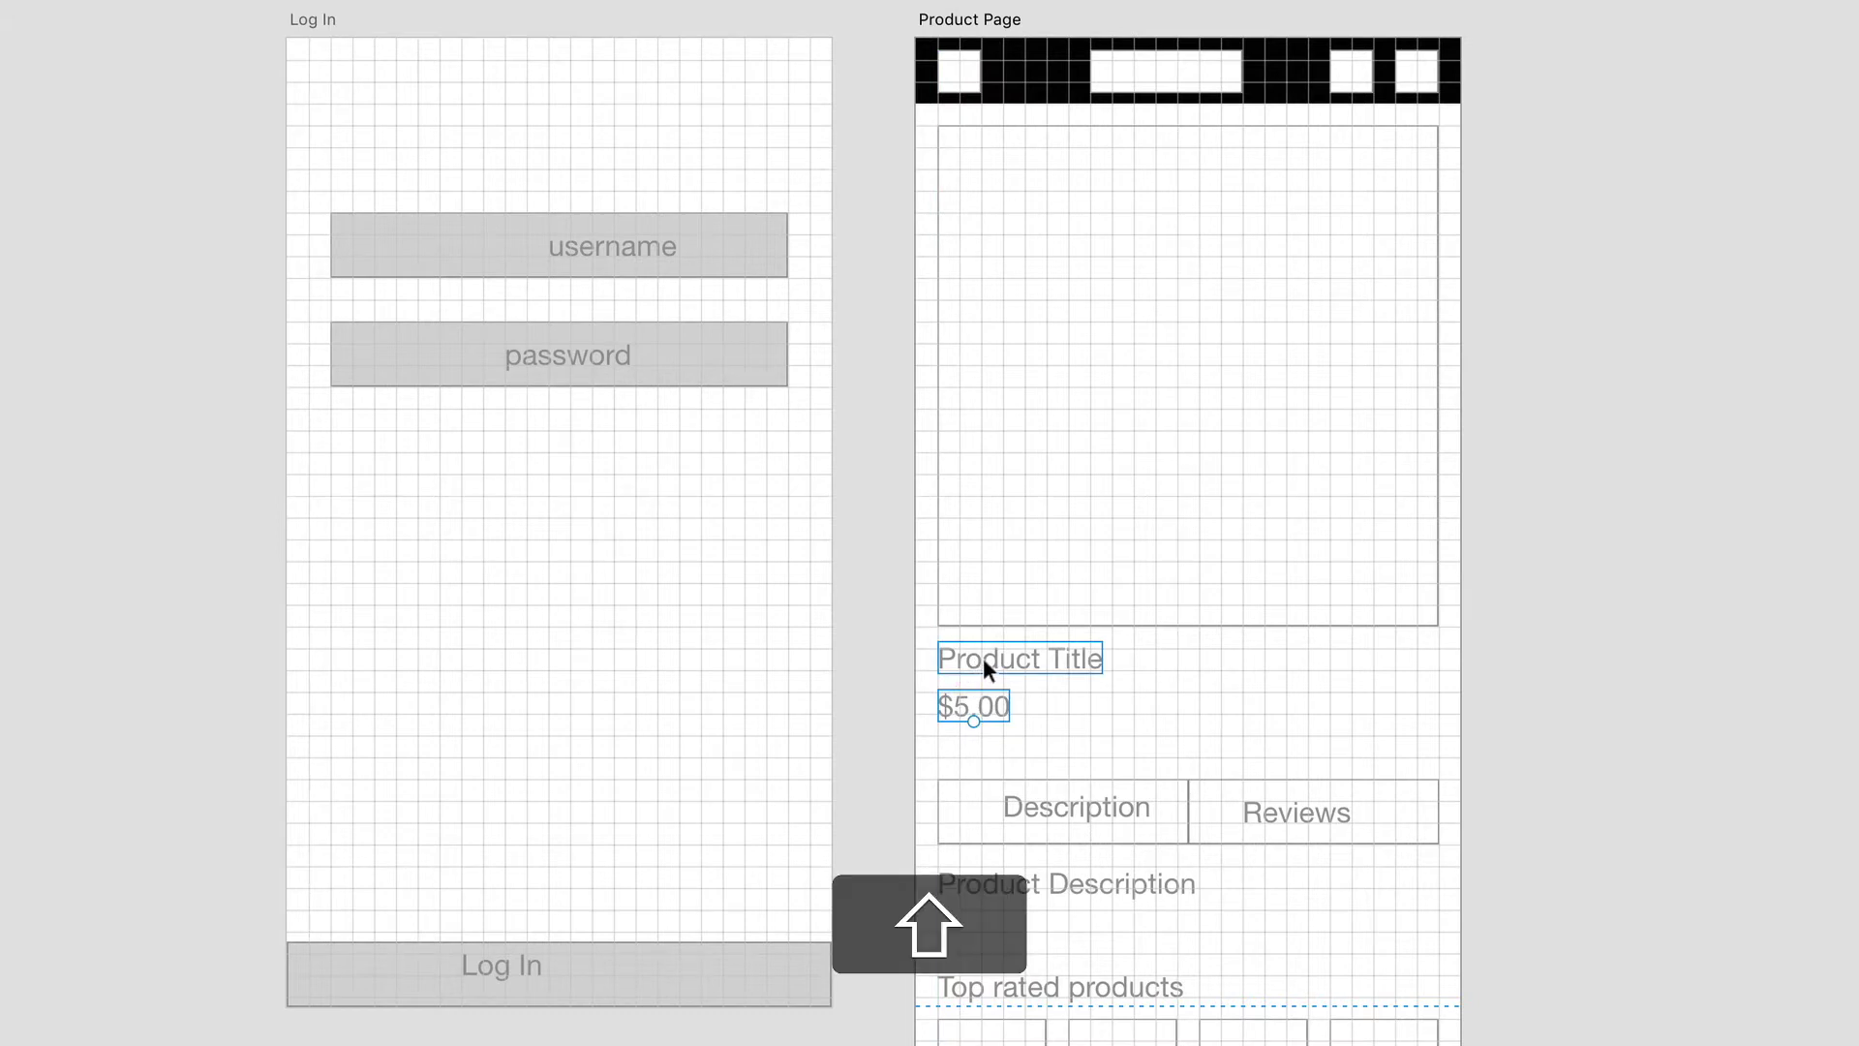
key("shift+Up")
key("shift+Down")
key("shift+Down")
key("shift+Up")
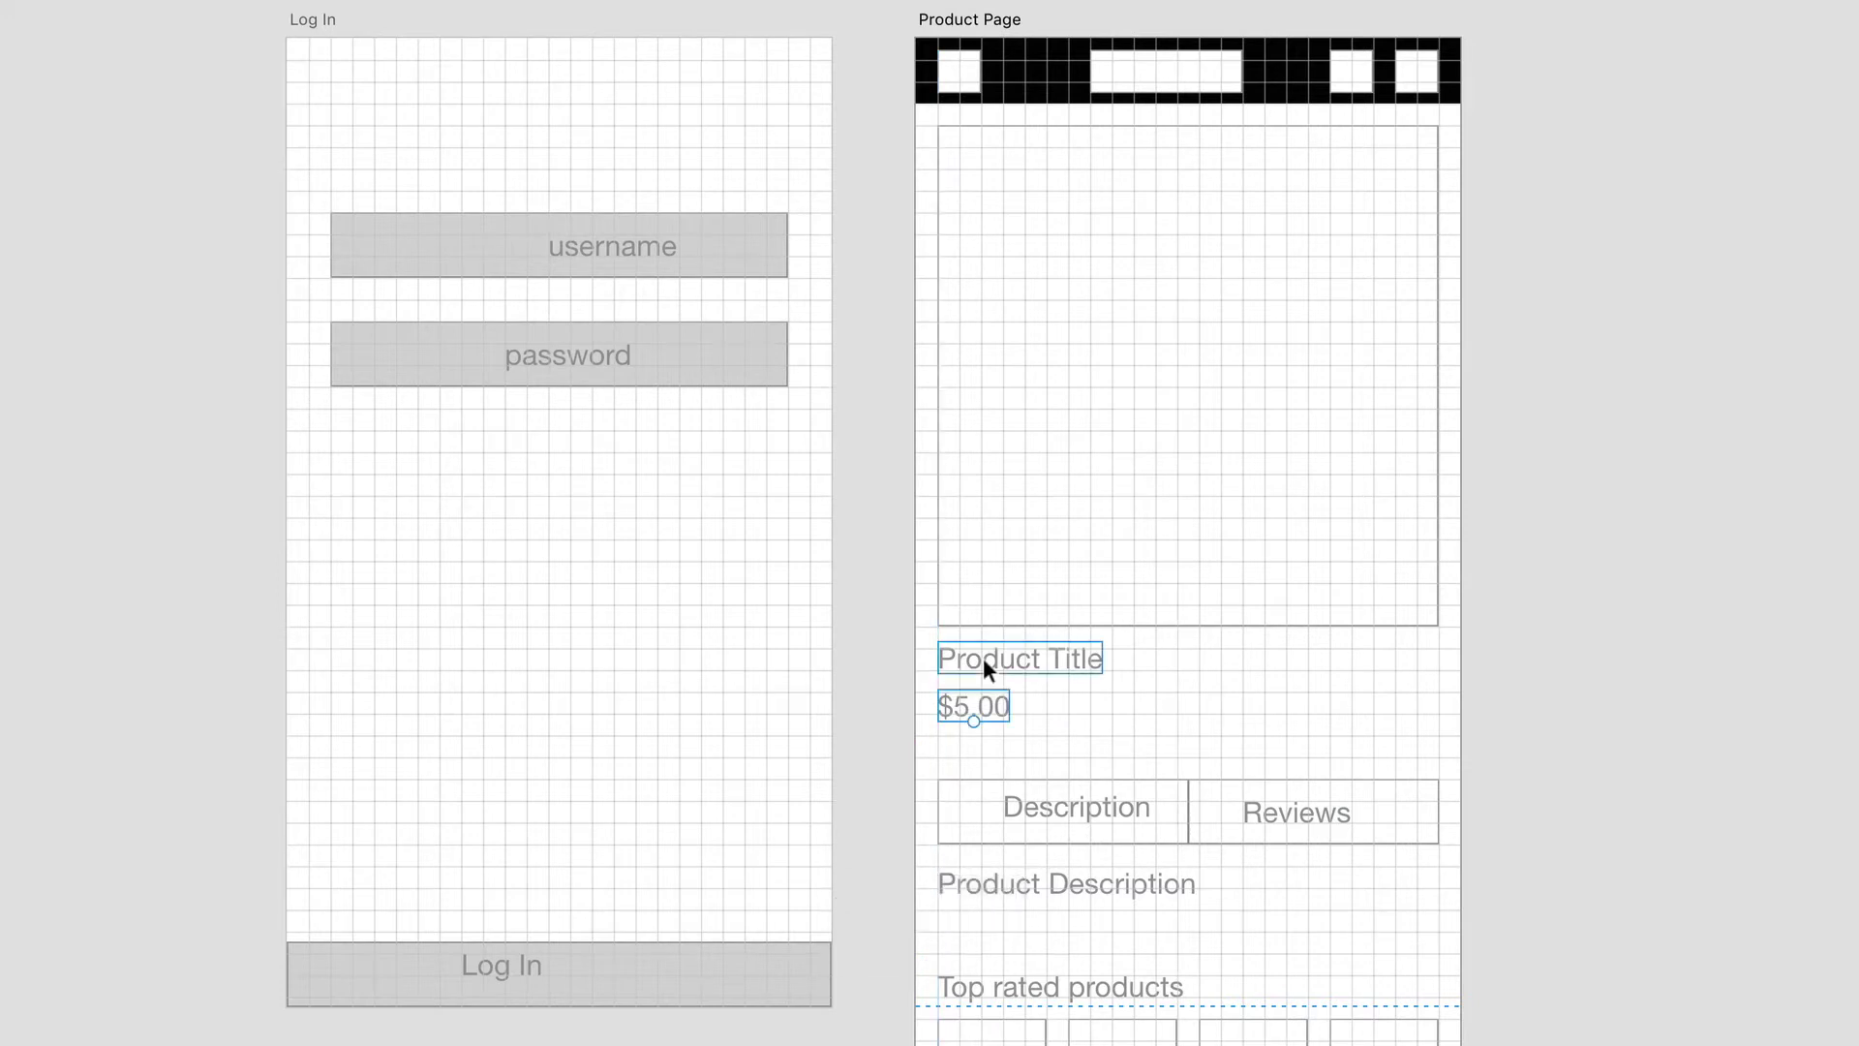
key("Up")
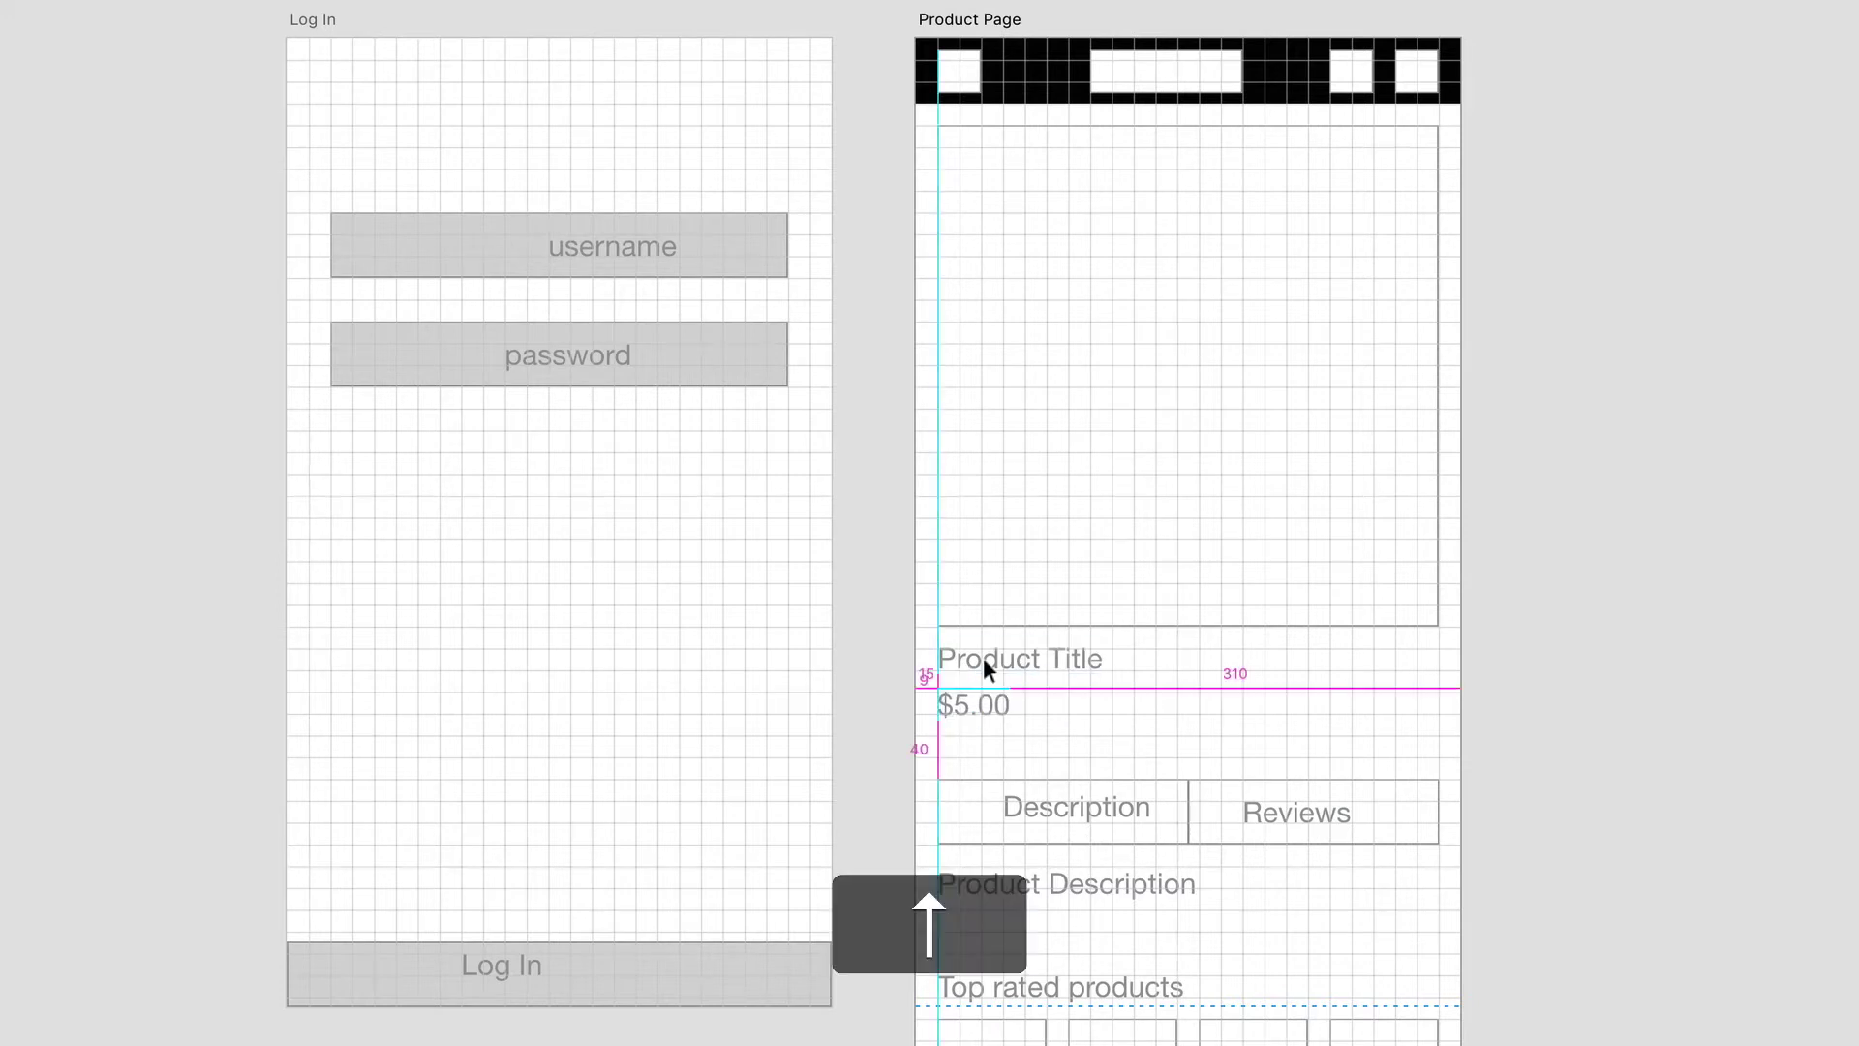
key("Up")
key("Down")
key("Down")
key("Down")
left_click(1147, 702)
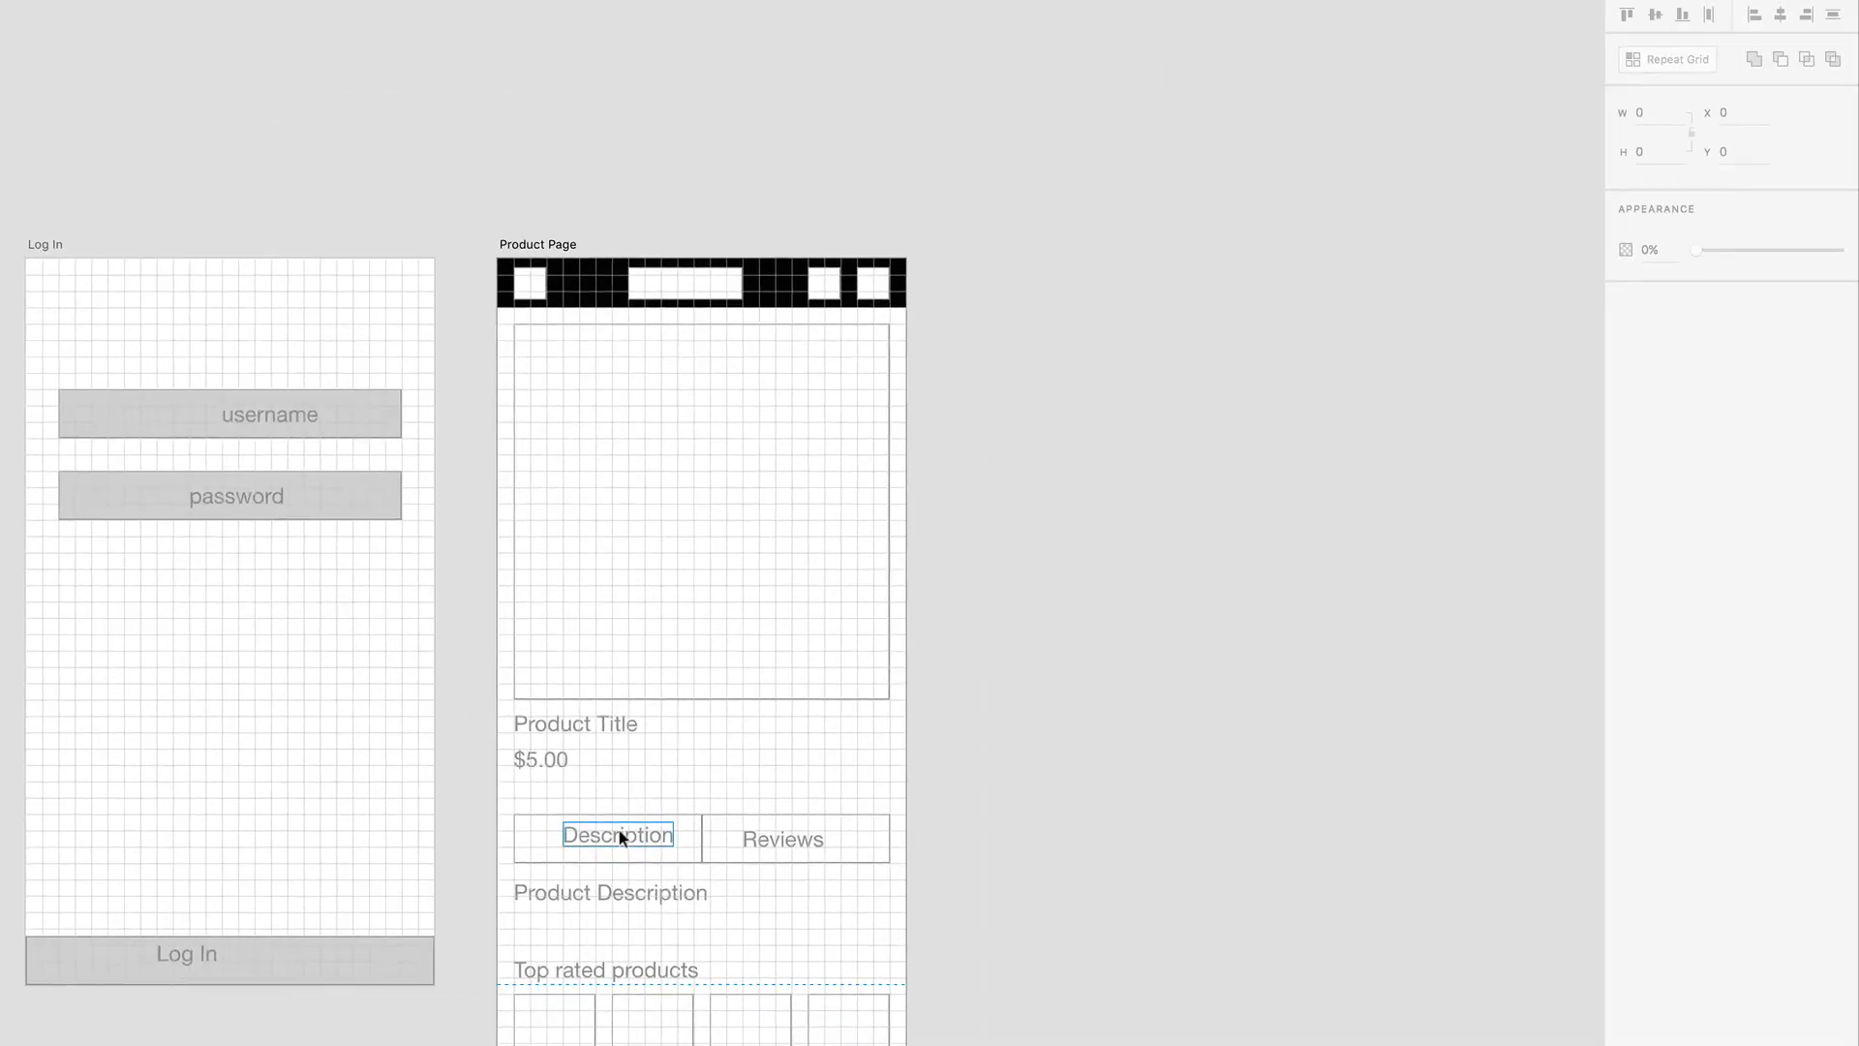
Set the Description and Reviews labels to 14 pt Bold with a black fill
left_click(618, 829)
left_click(773, 837, "shift")
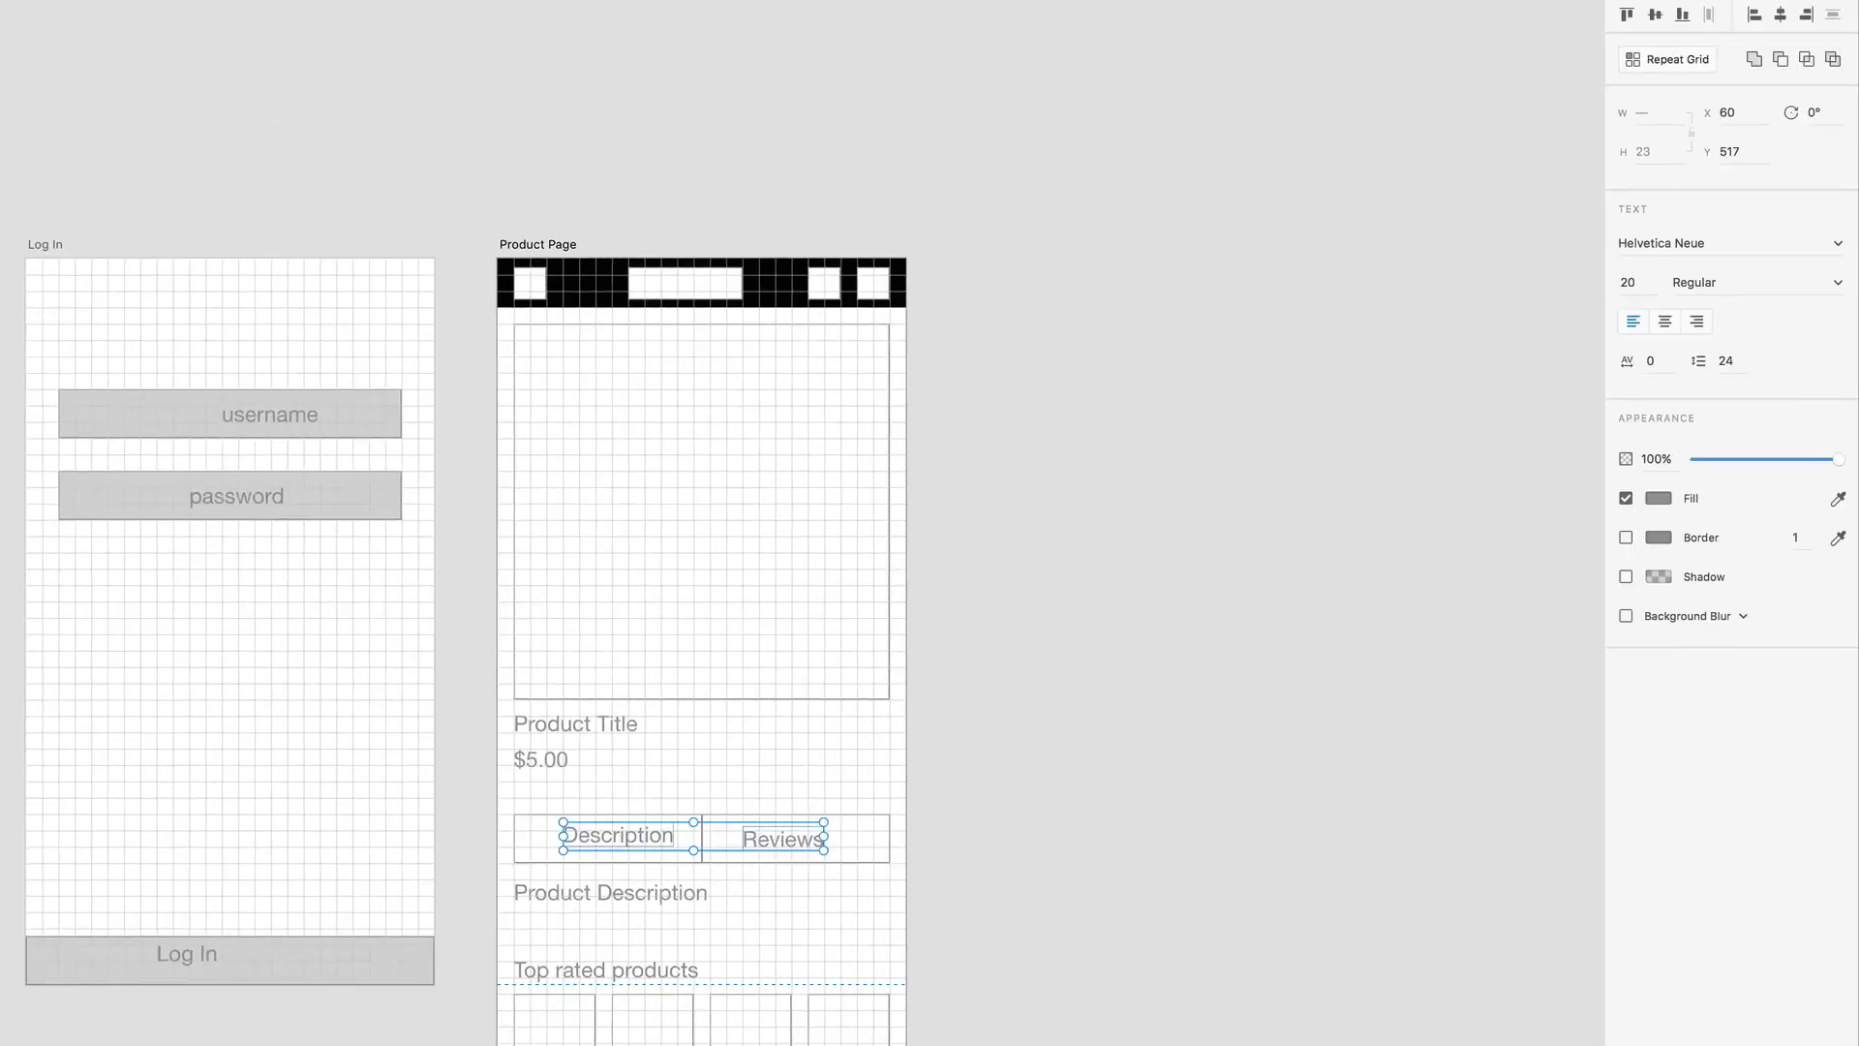
left_click(1629, 281)
type("14")
key("Return")
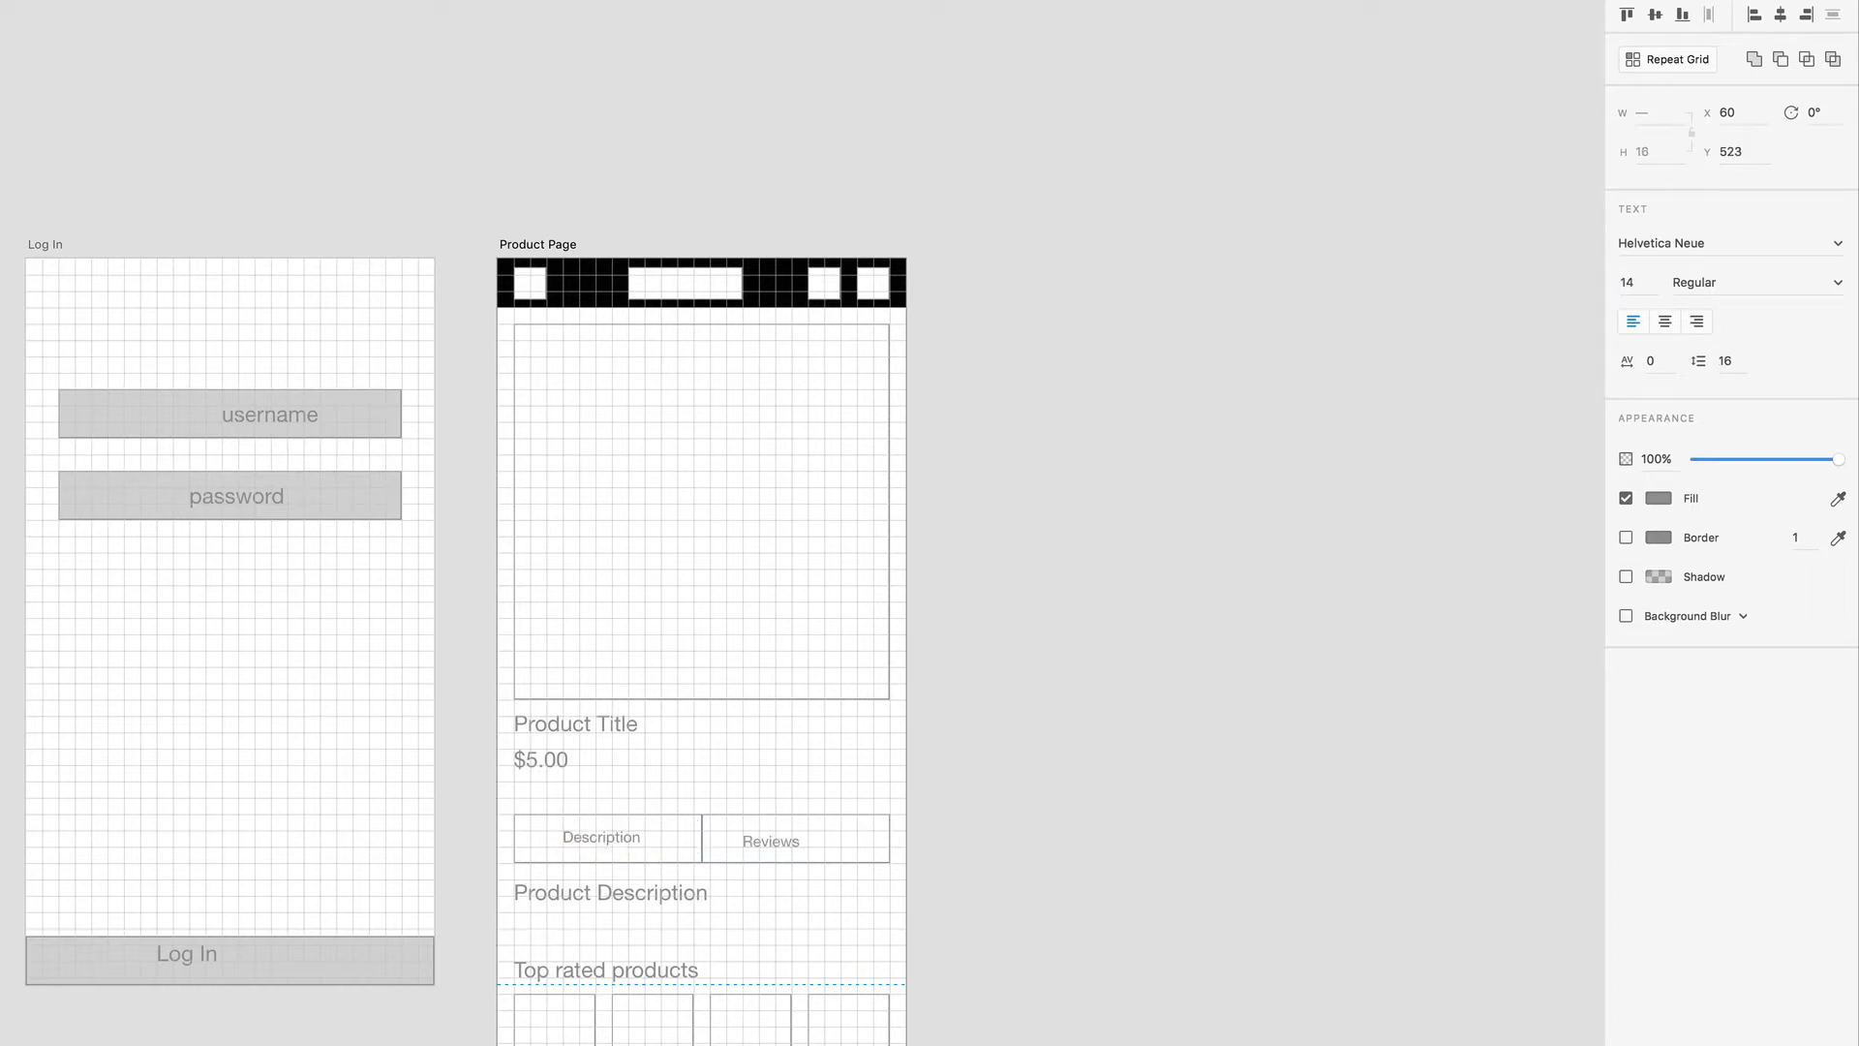
left_click(1705, 281)
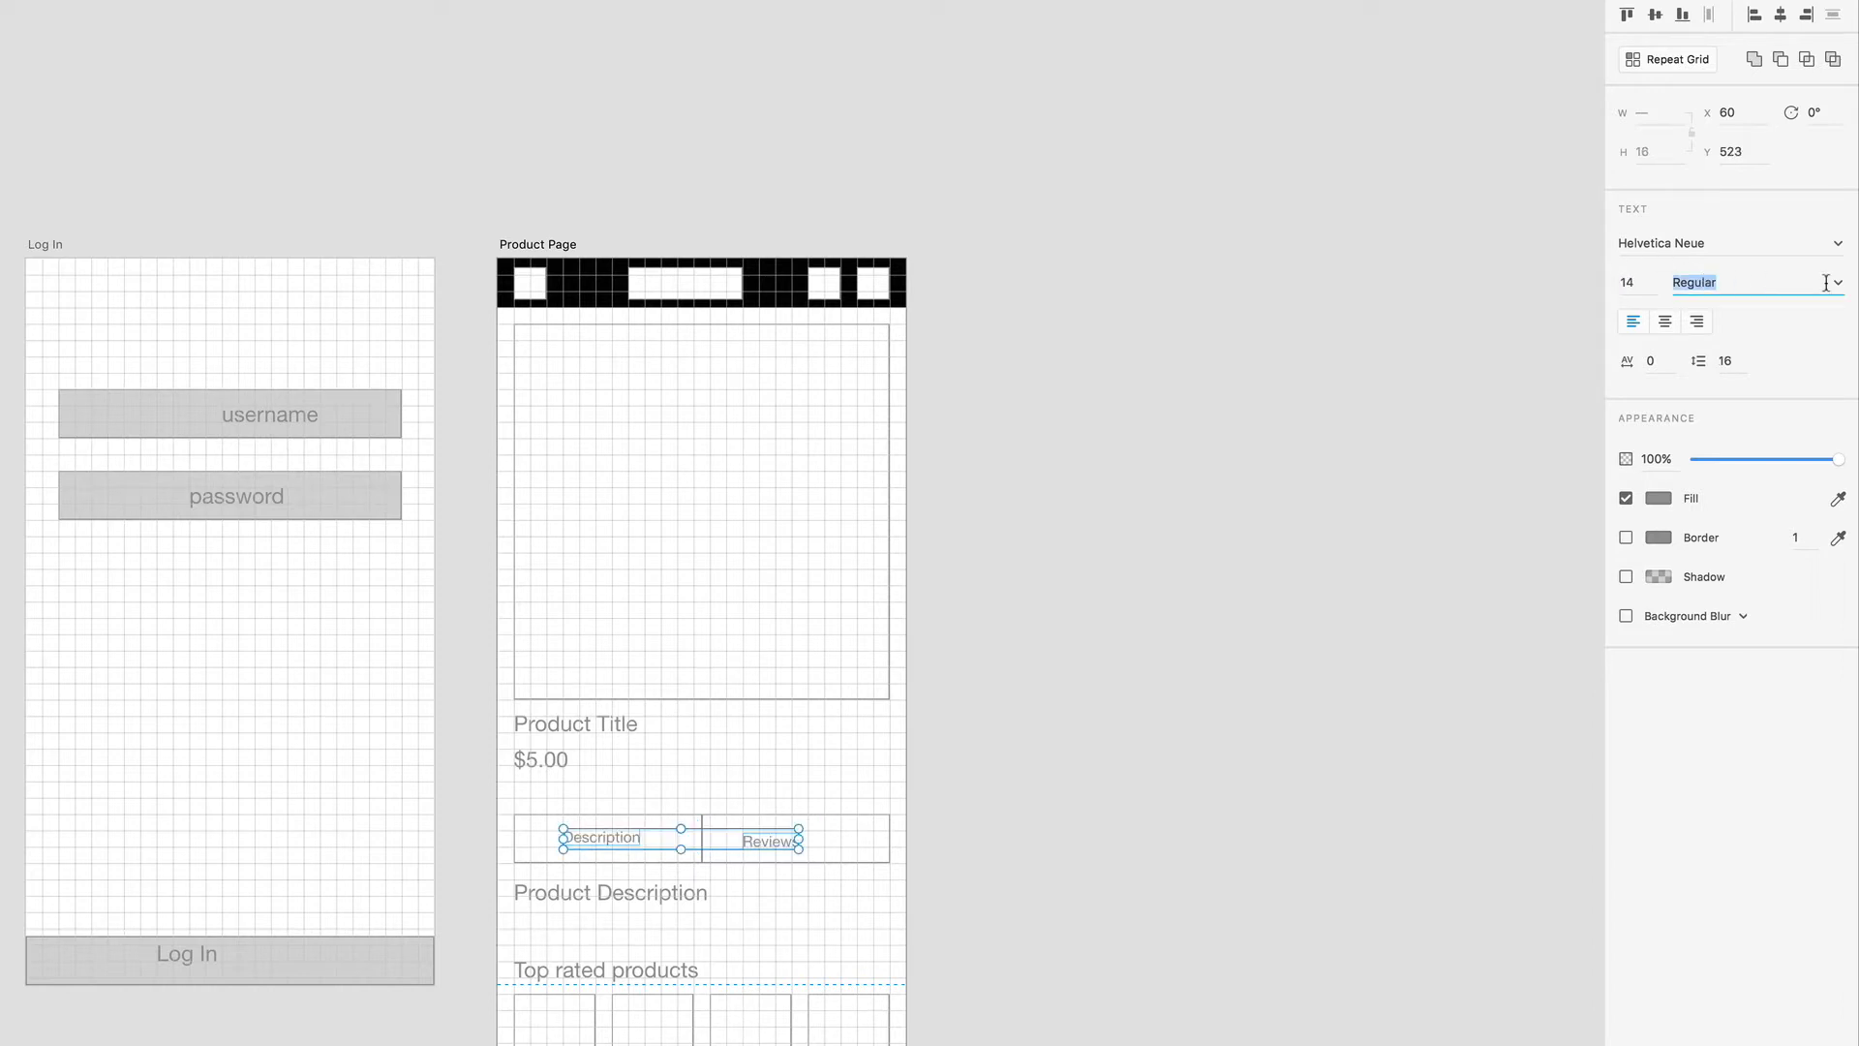
left_click(1836, 282)
left_click(1696, 497)
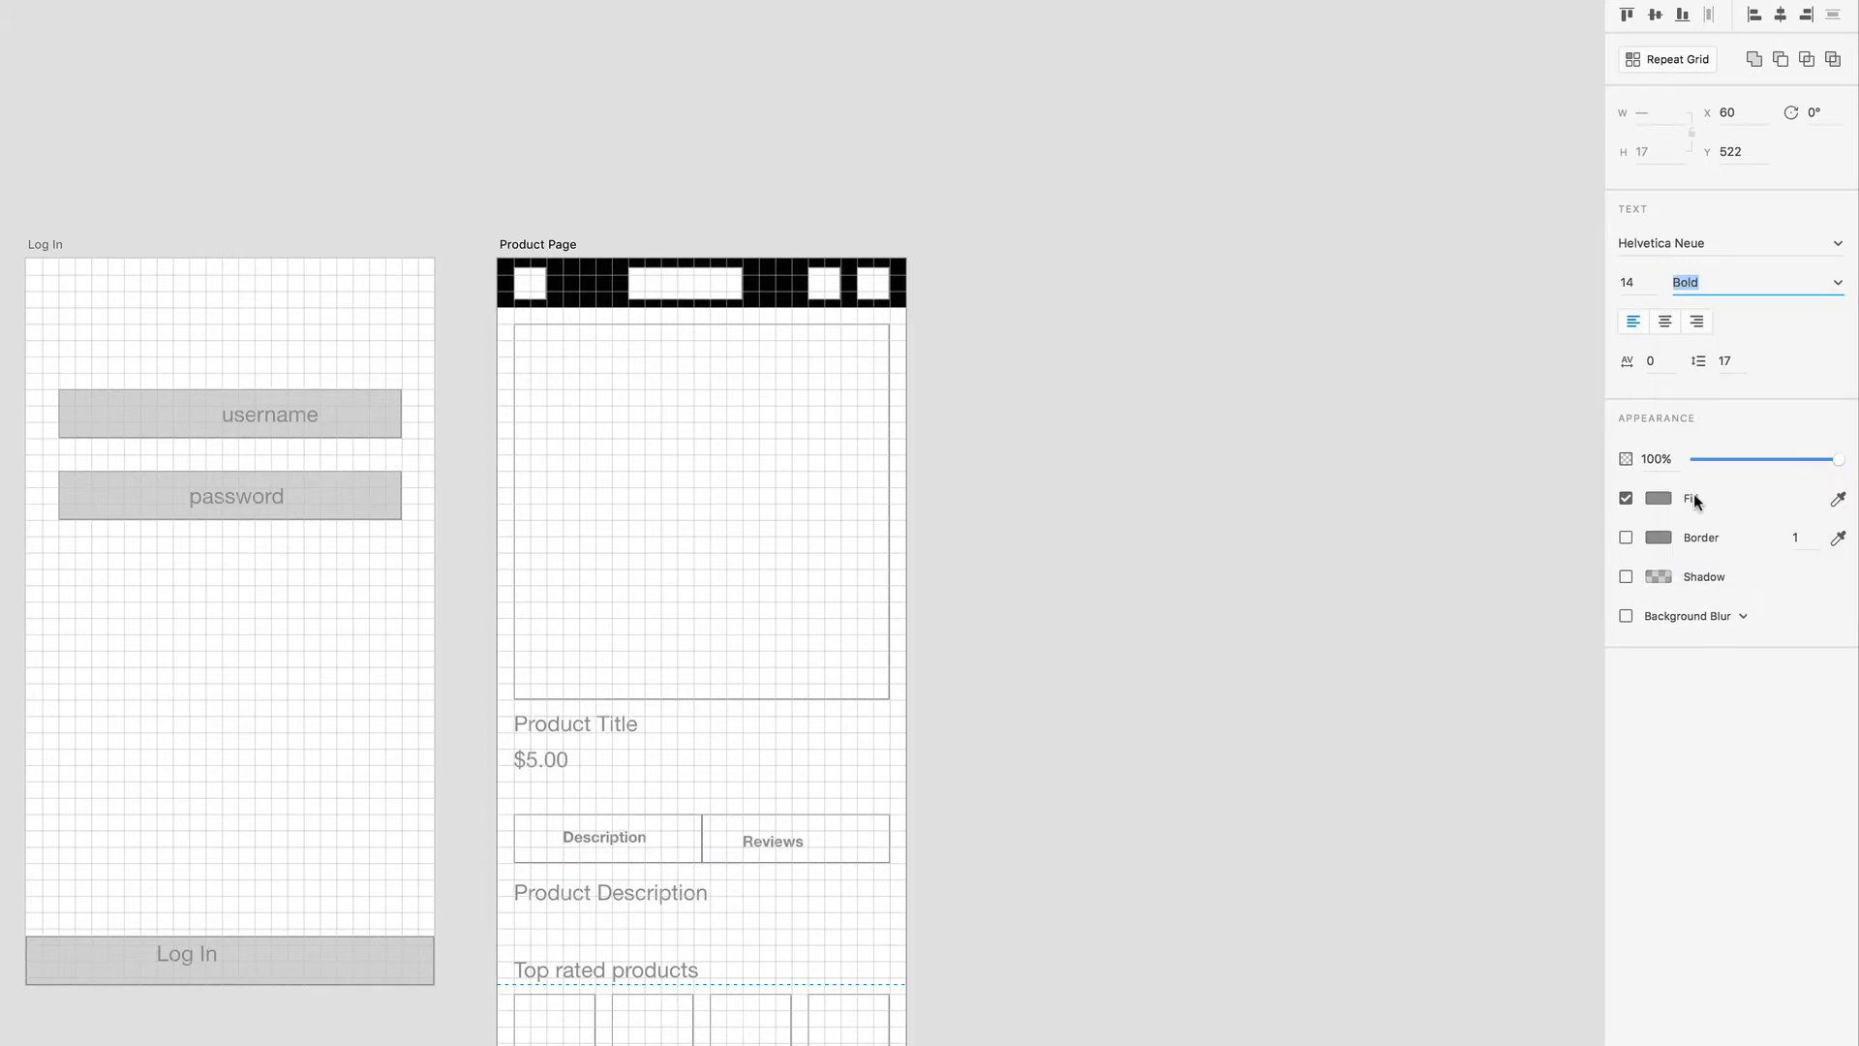
left_click(1658, 497)
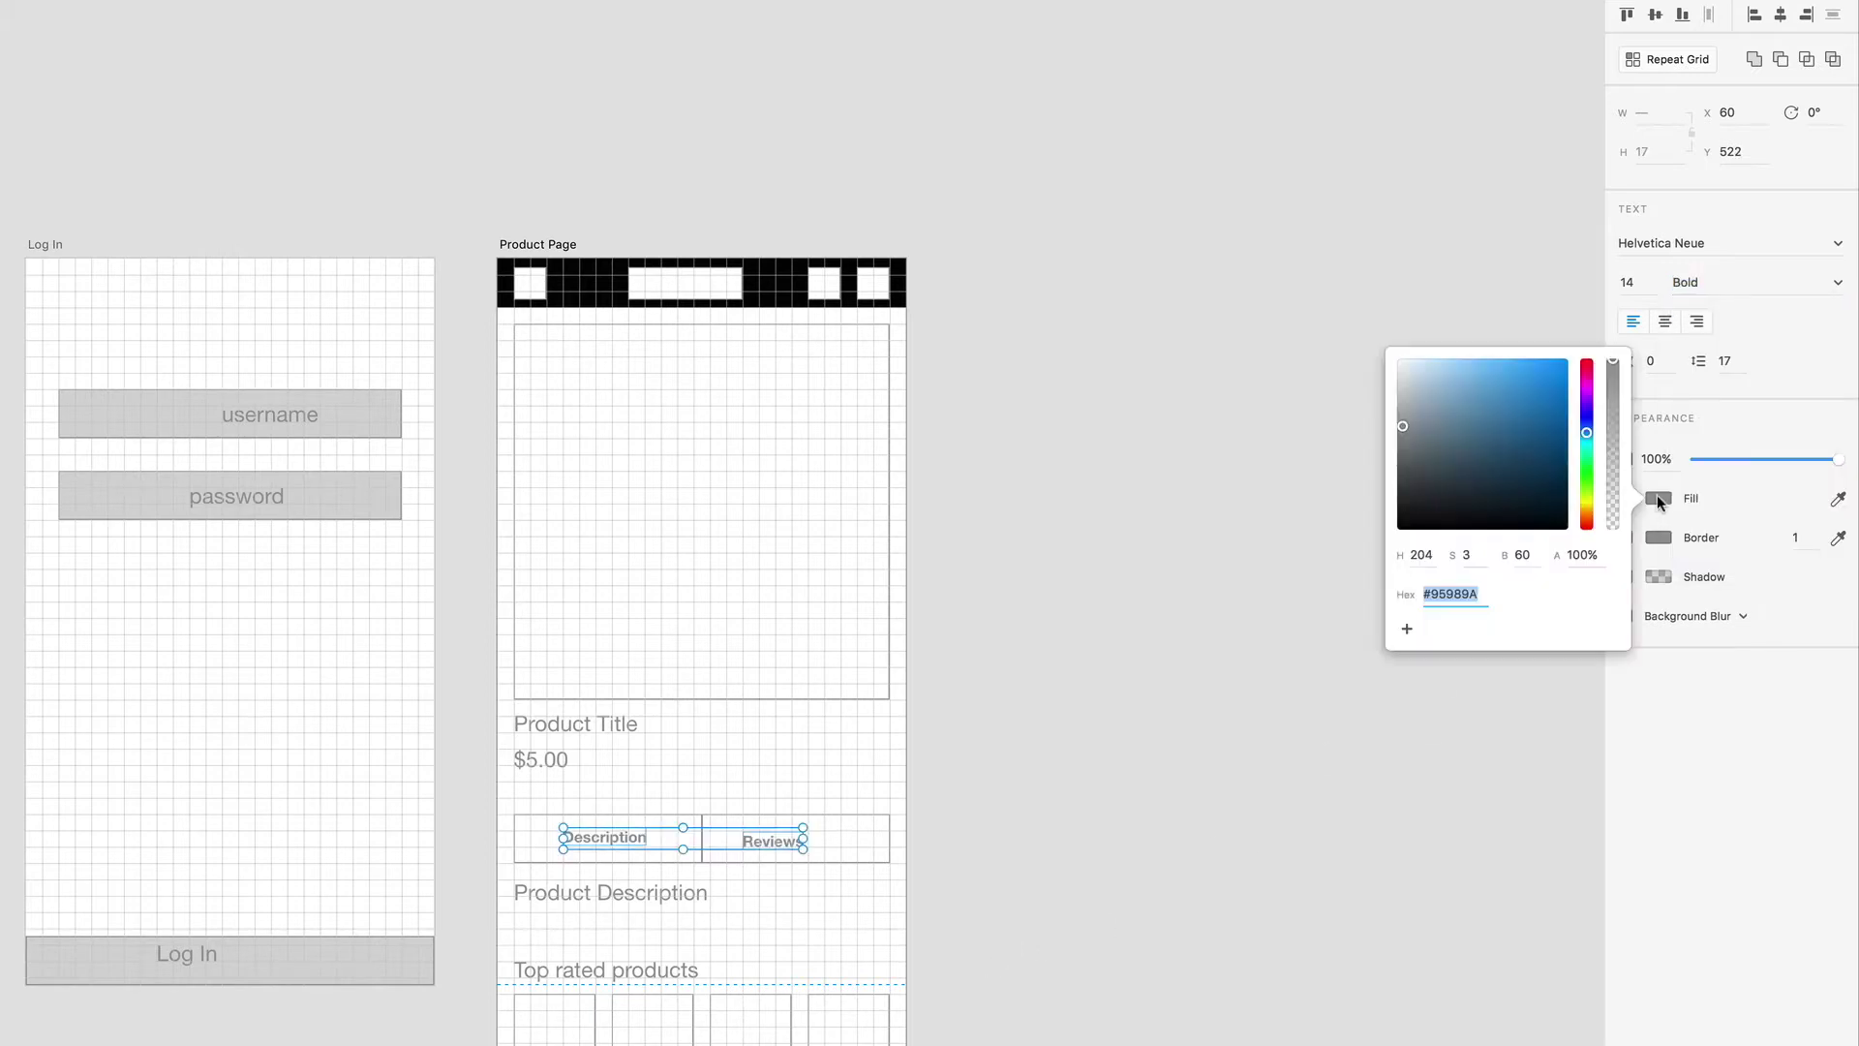
left_click_drag(1408, 531, 1183, 751)
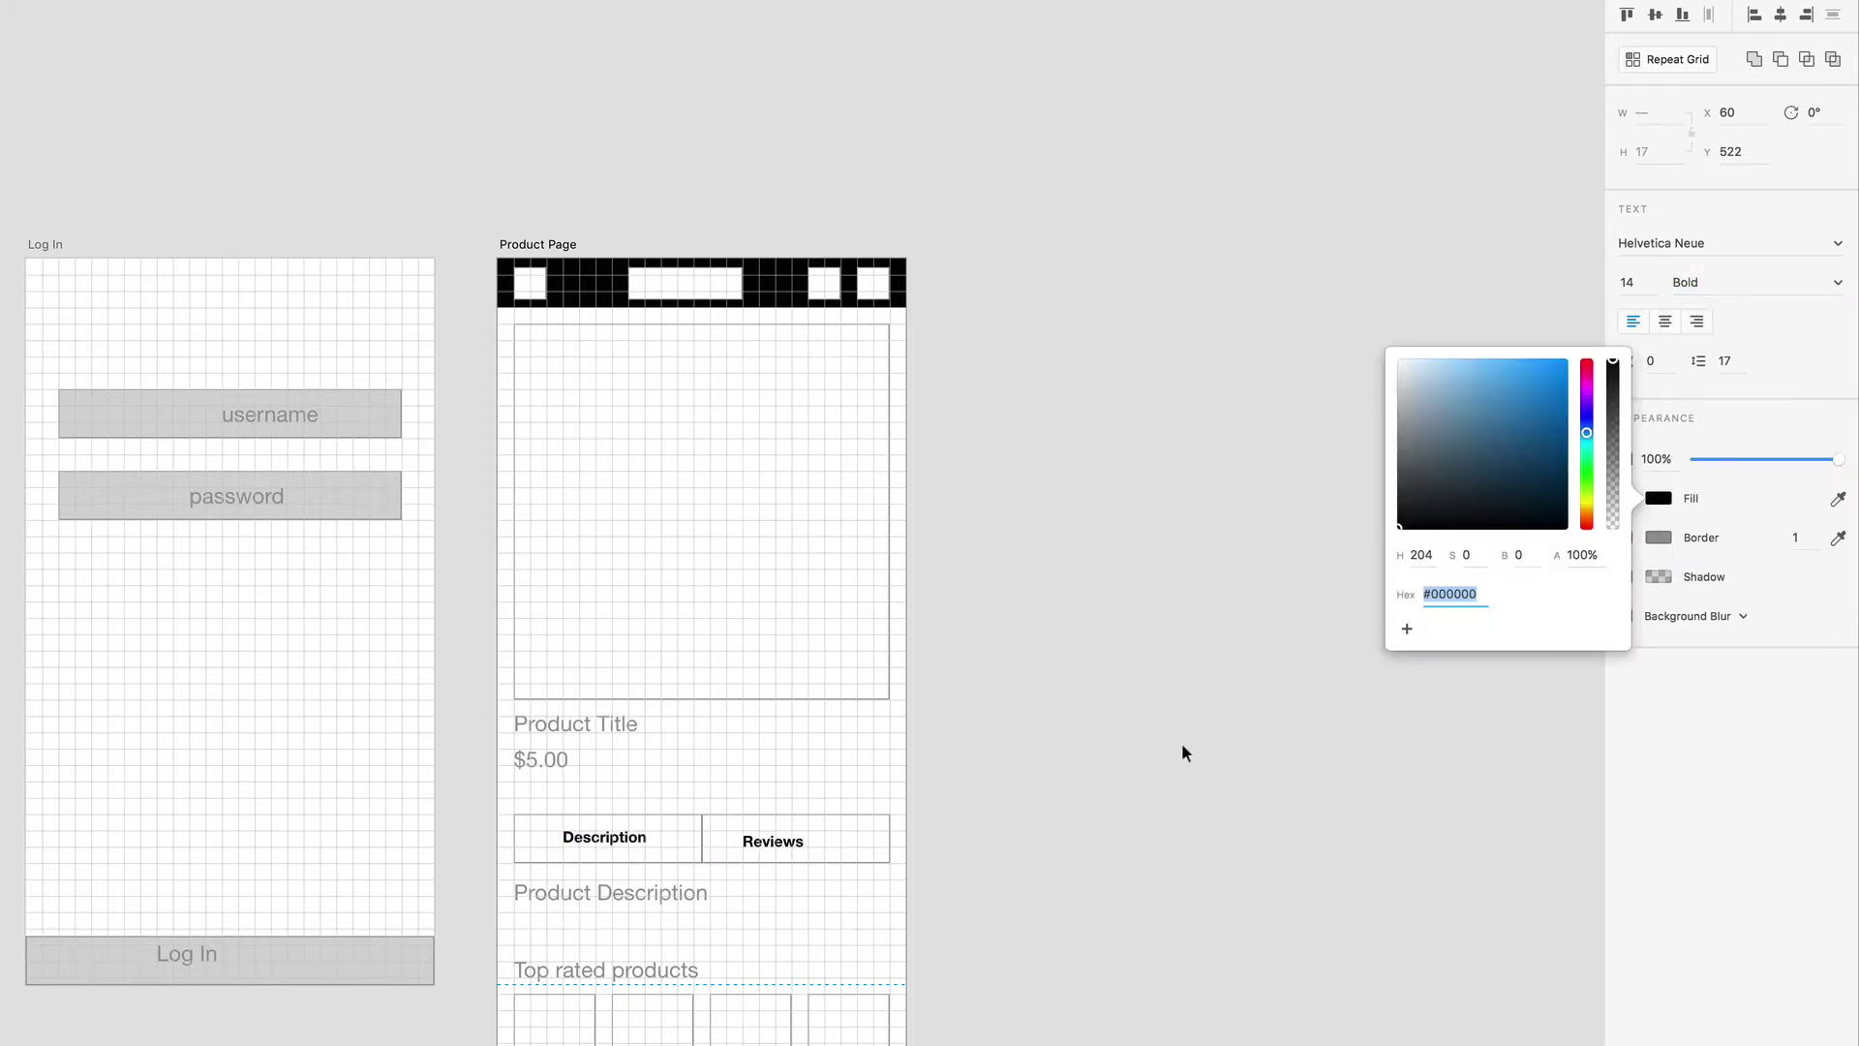
Make the tab boxes 5 px tall, borderless and filled black
left_click(947, 786)
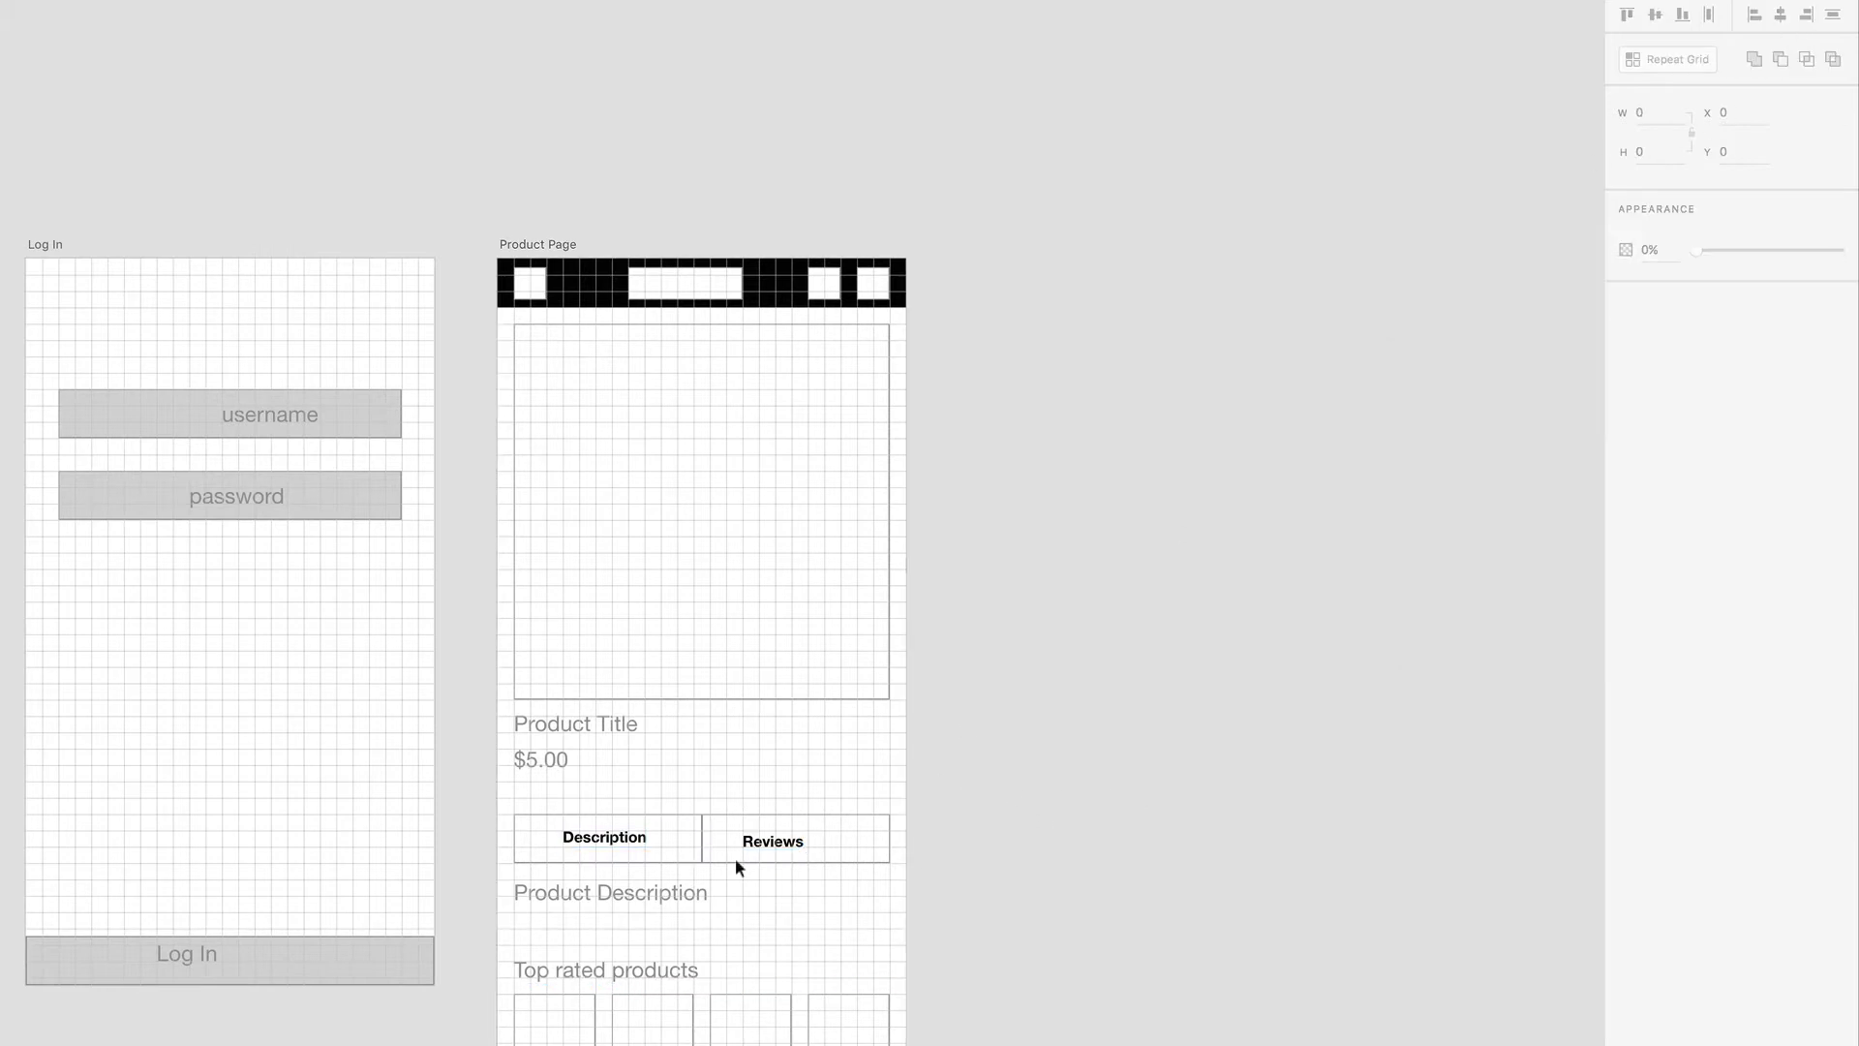
left_click(656, 817)
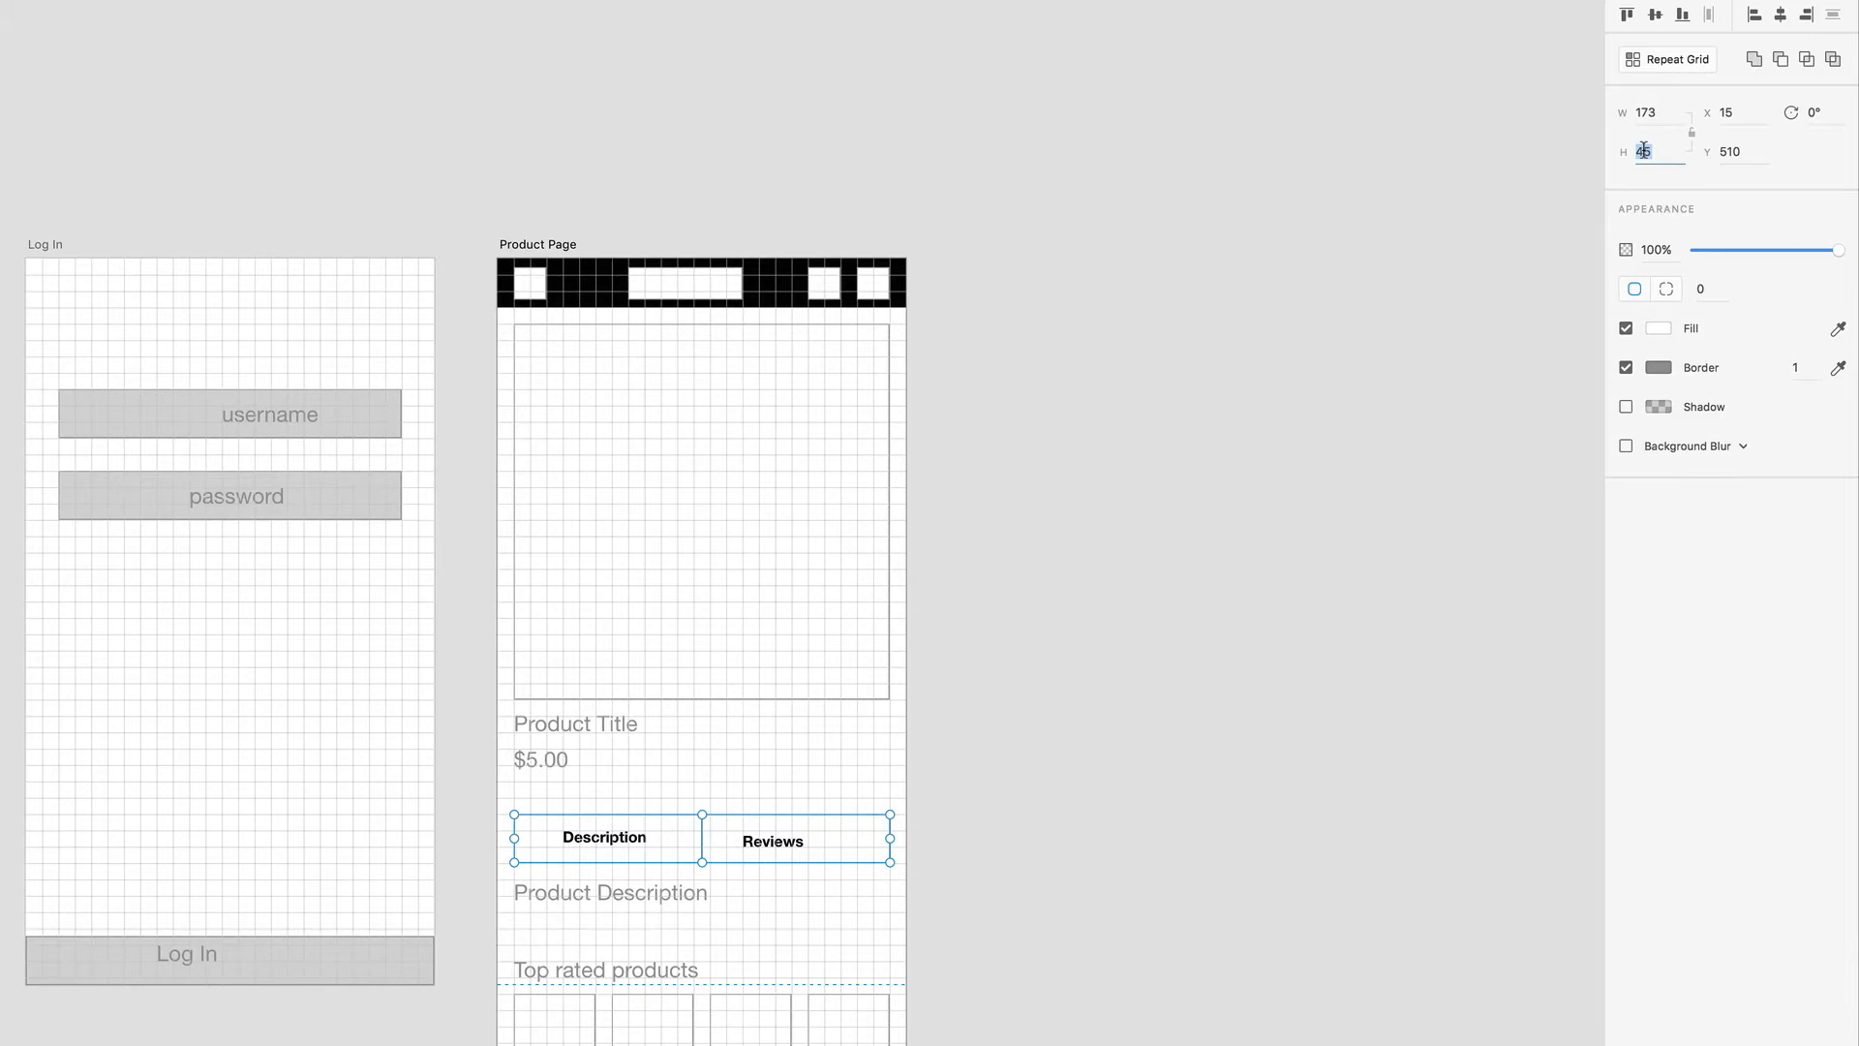
type("5")
key("Return")
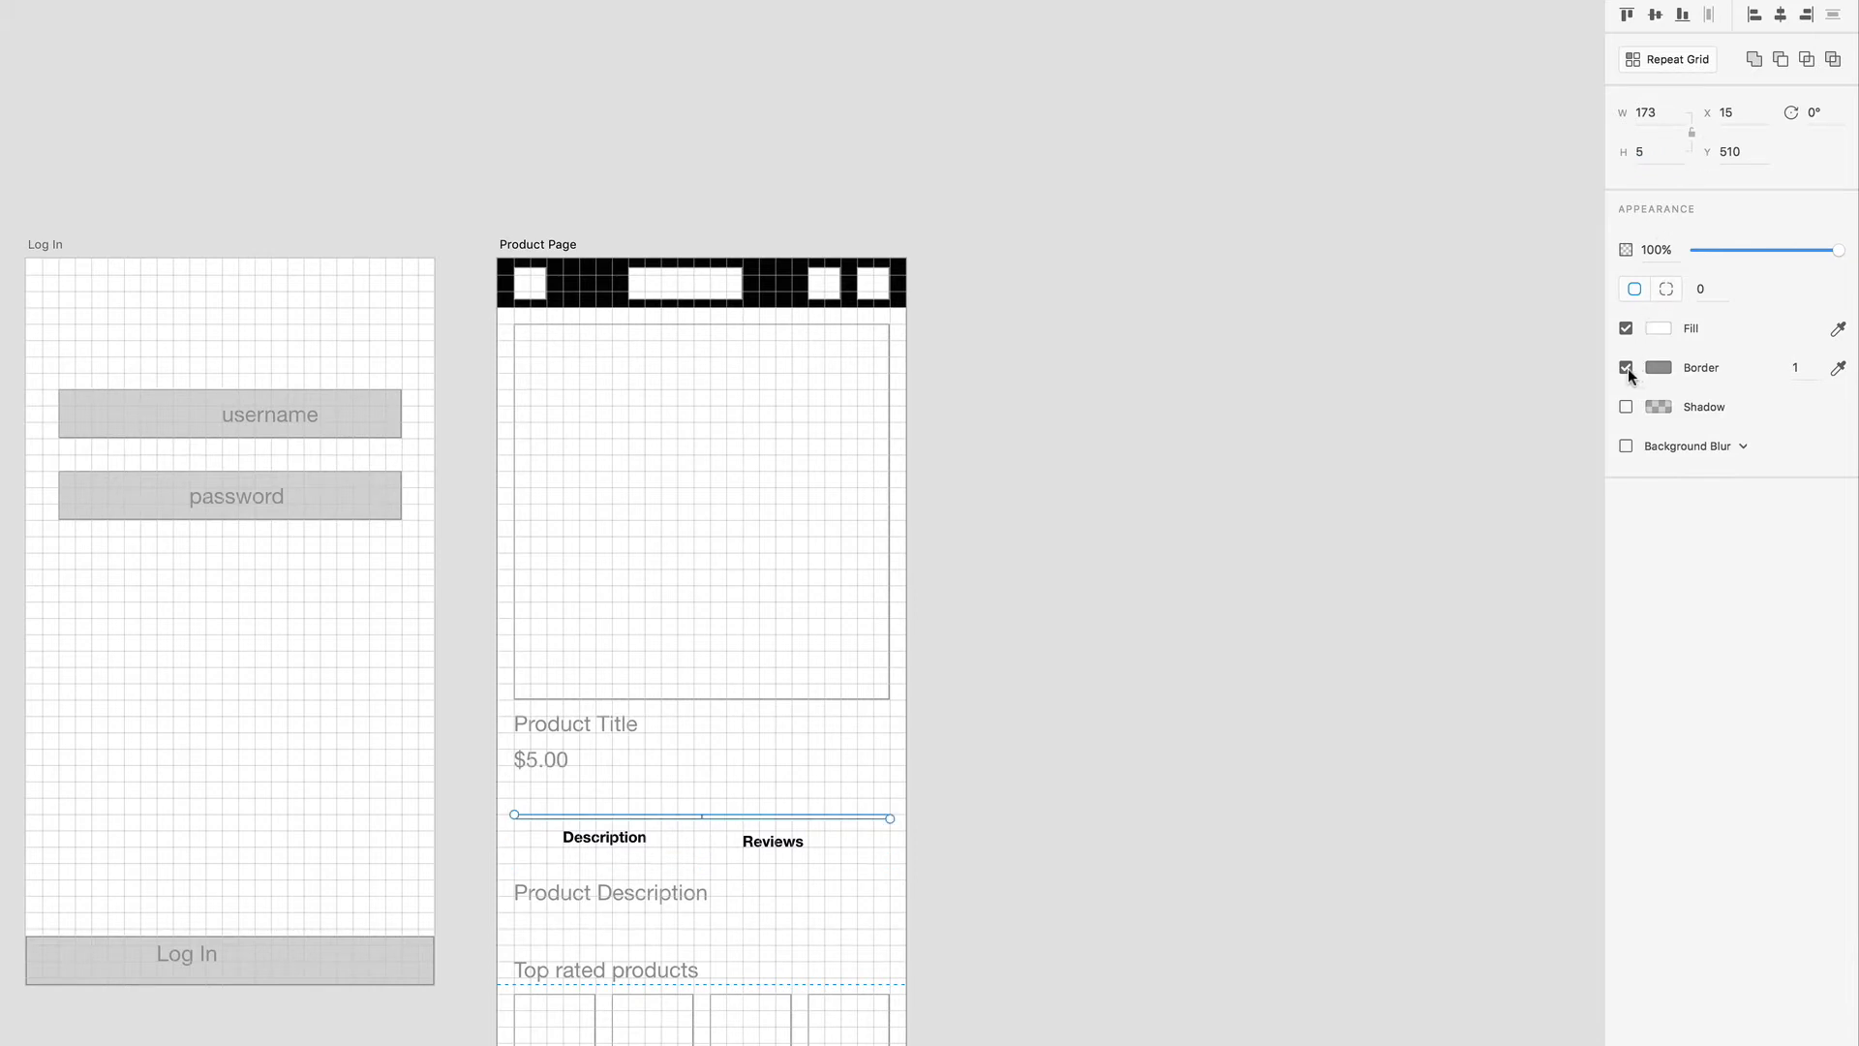
left_click(1625, 368)
left_click(1657, 328)
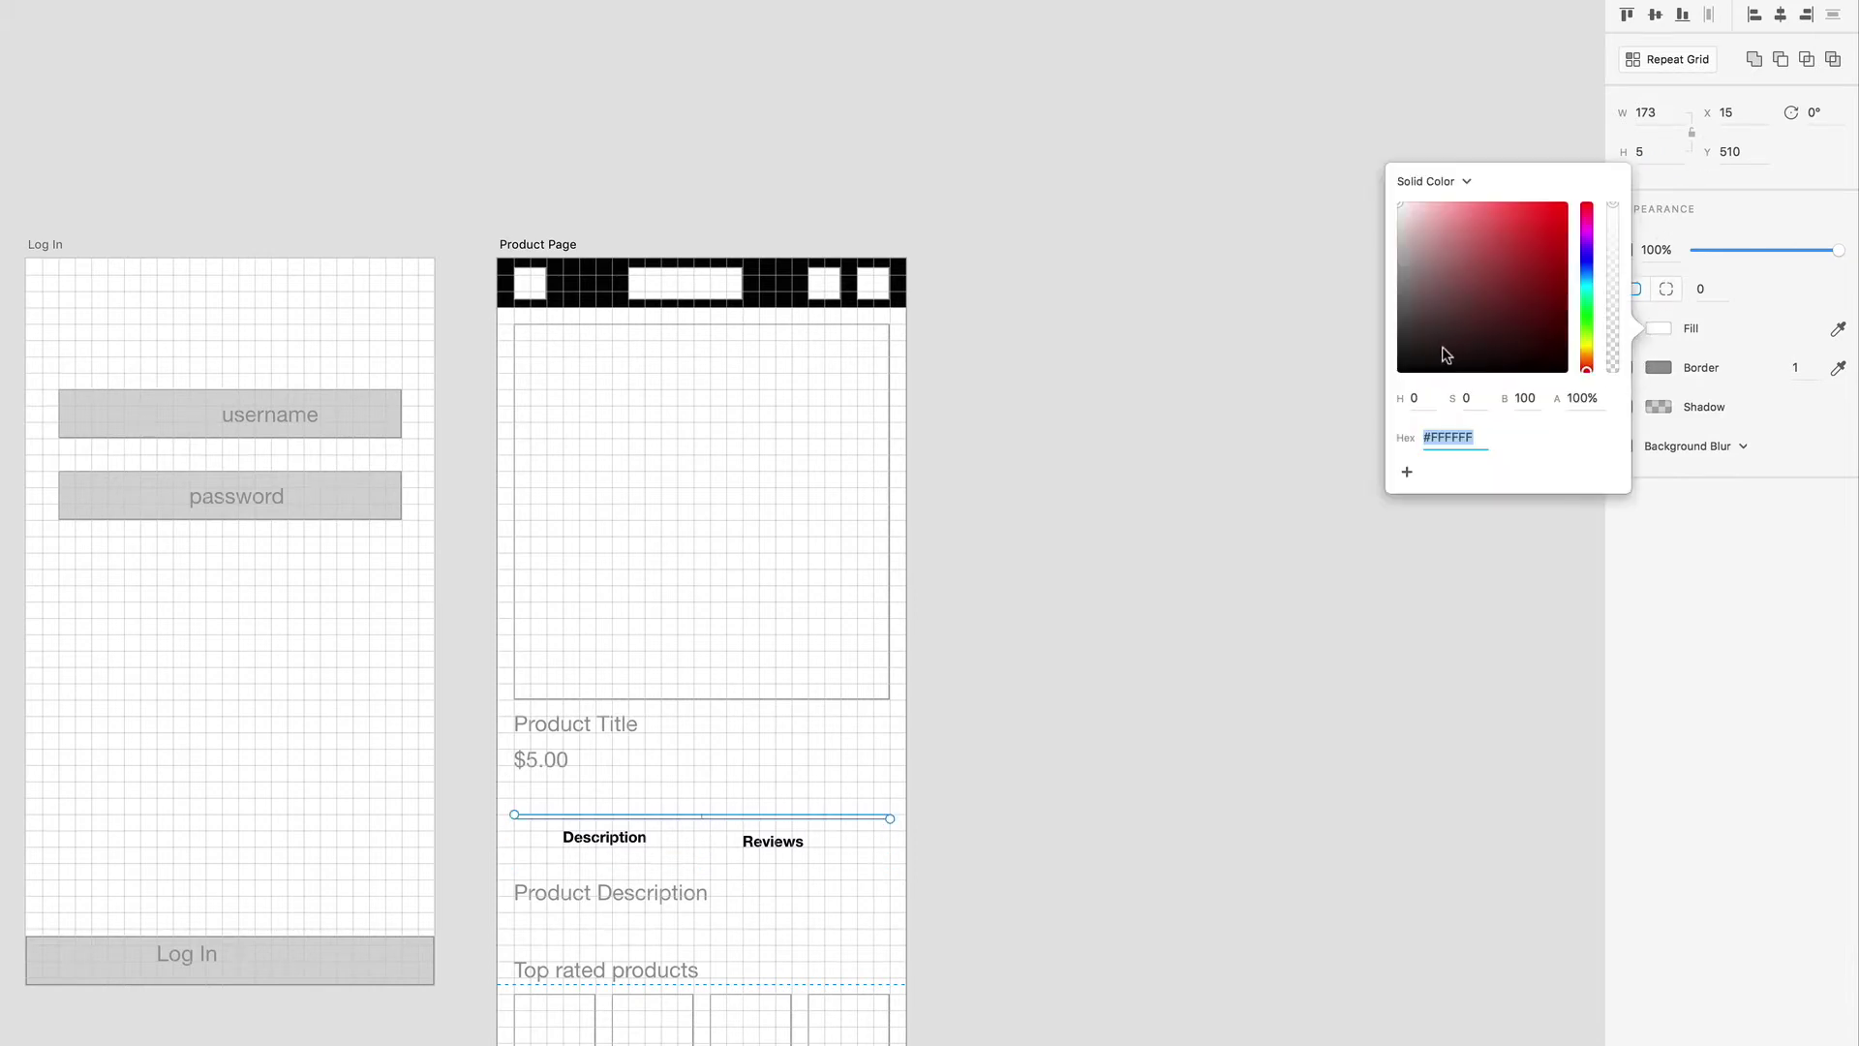
left_click_drag(1444, 352, 1266, 465)
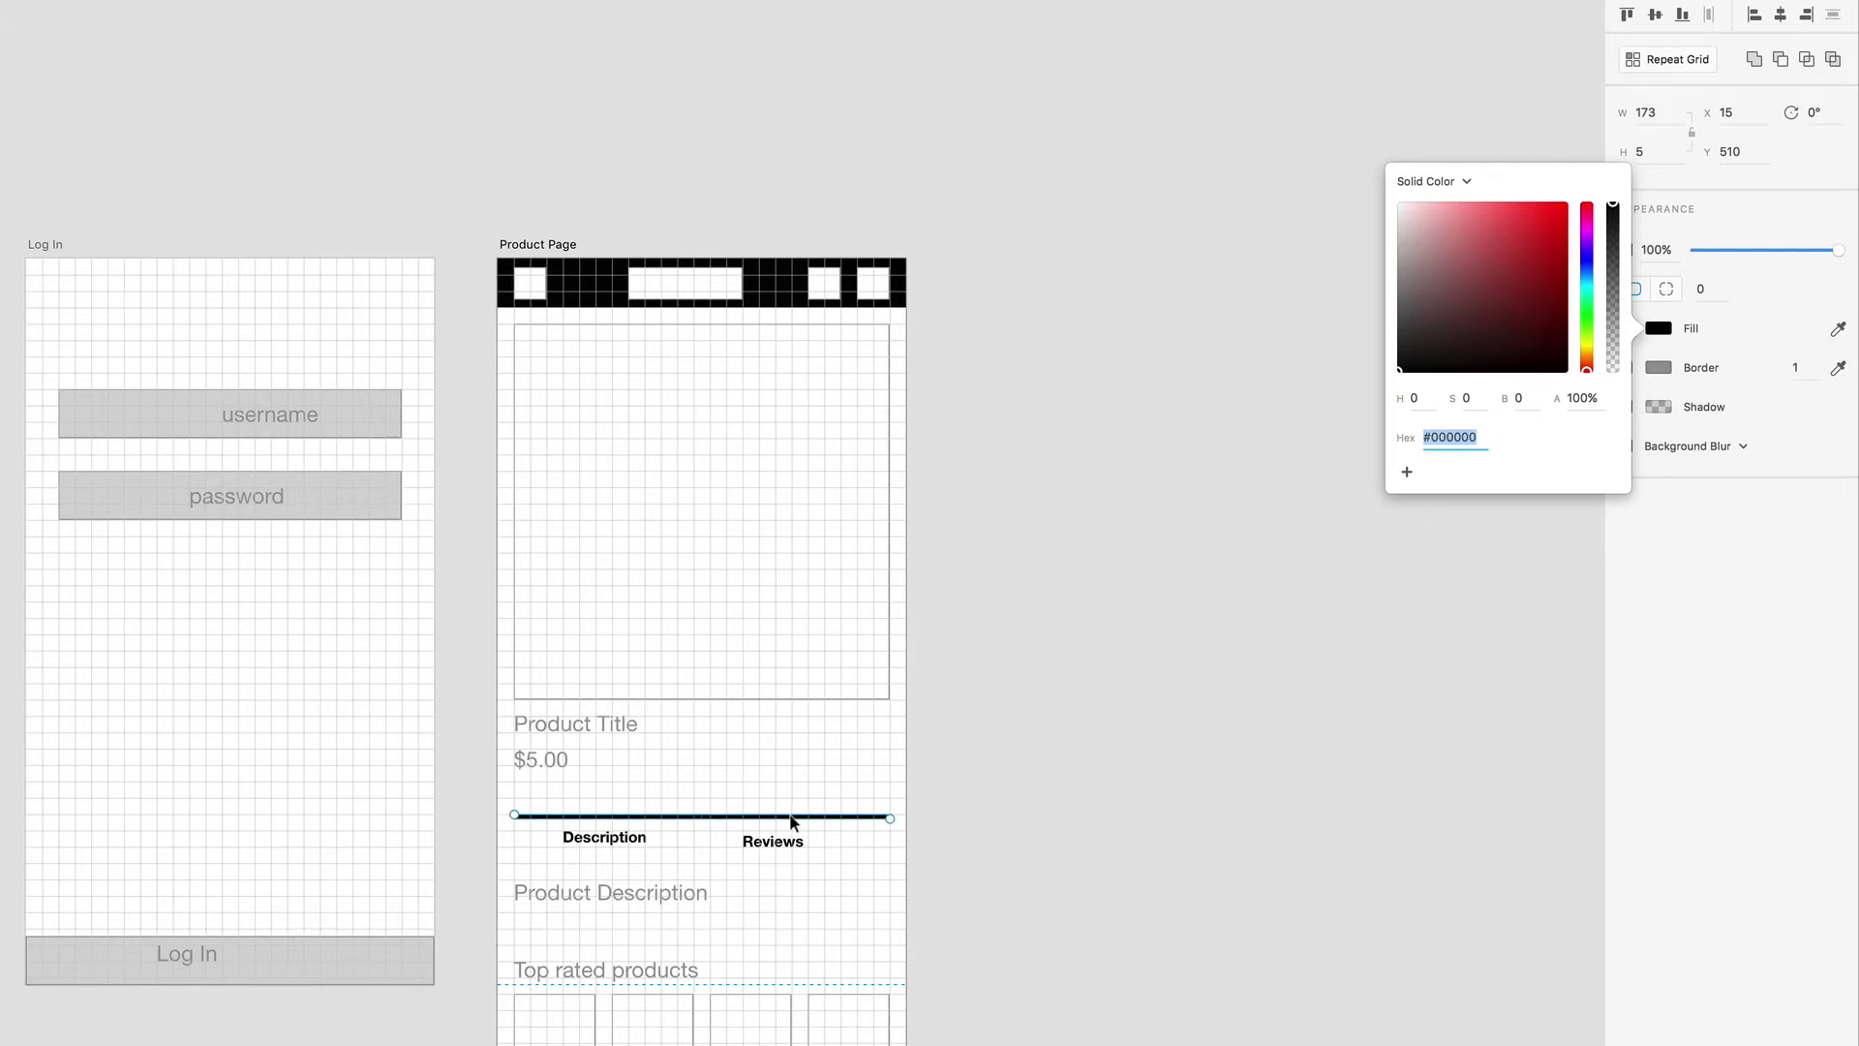
Move the black line below the labels and level Description and Reviews above it
left_click_drag(790, 816, 788, 851)
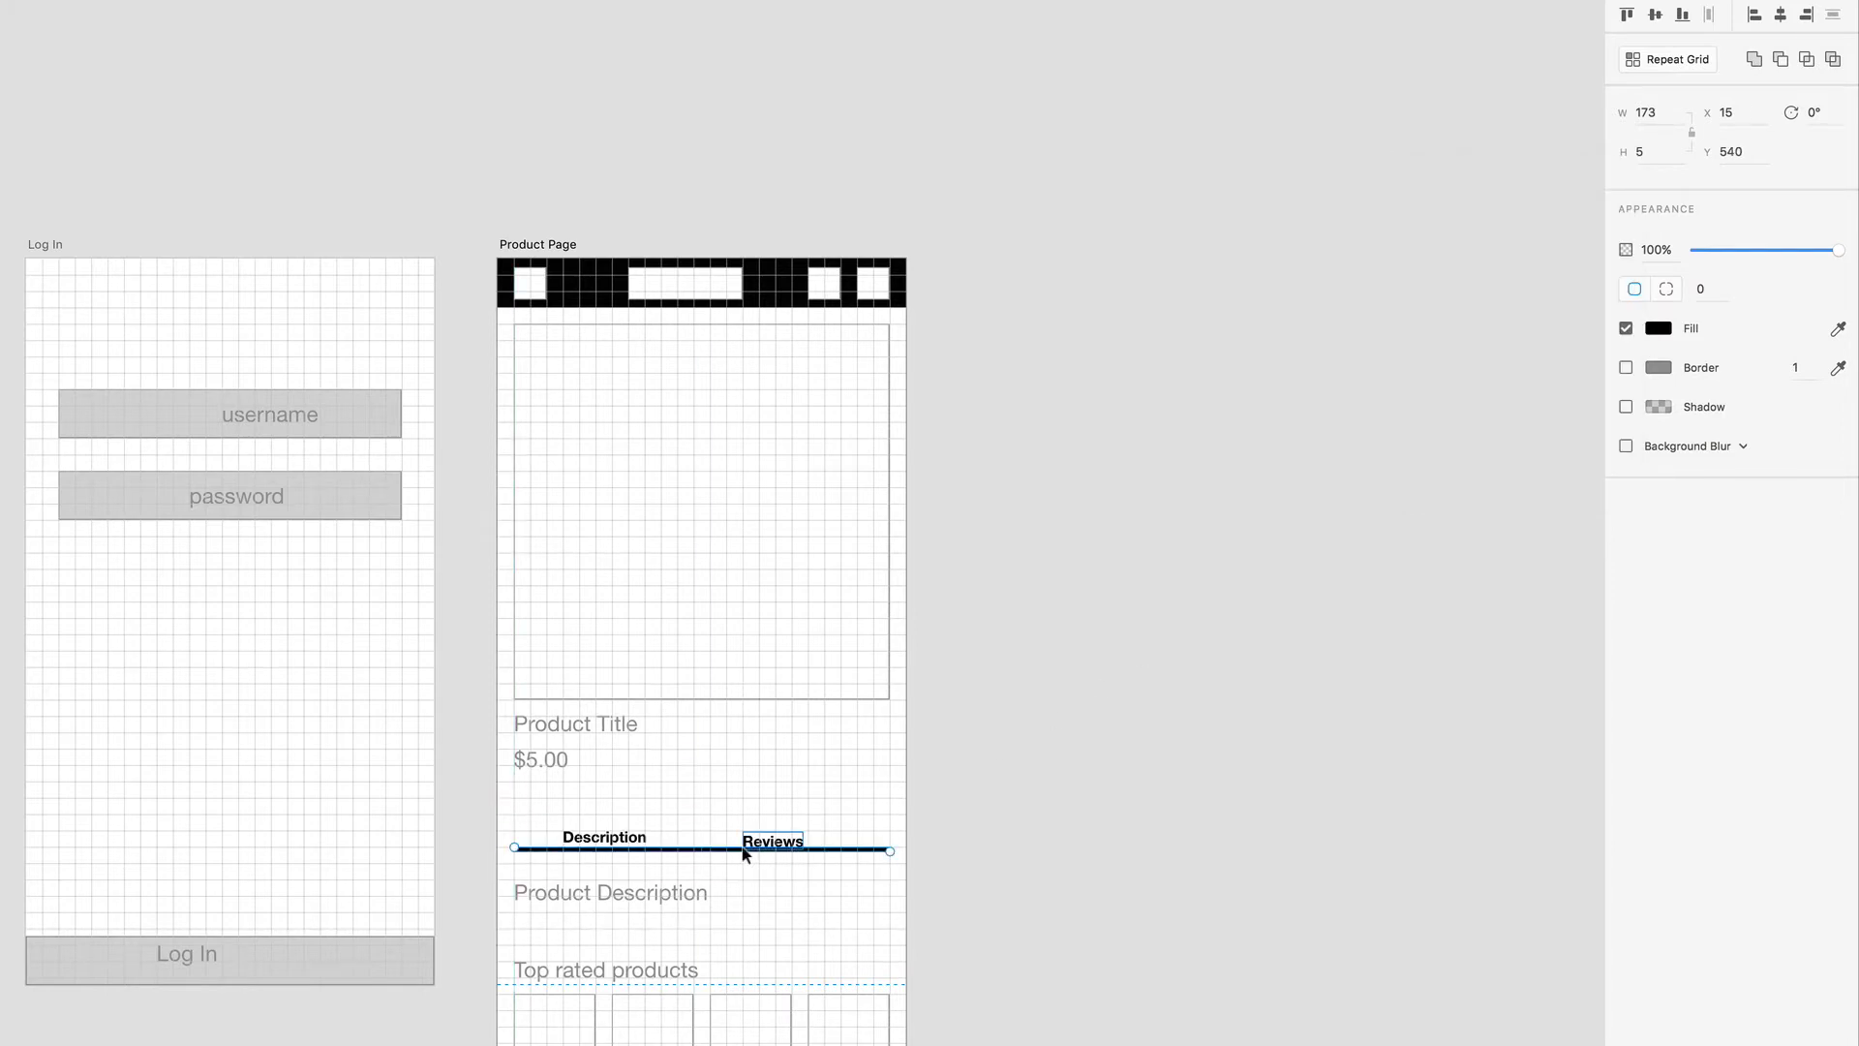
left_click(756, 844)
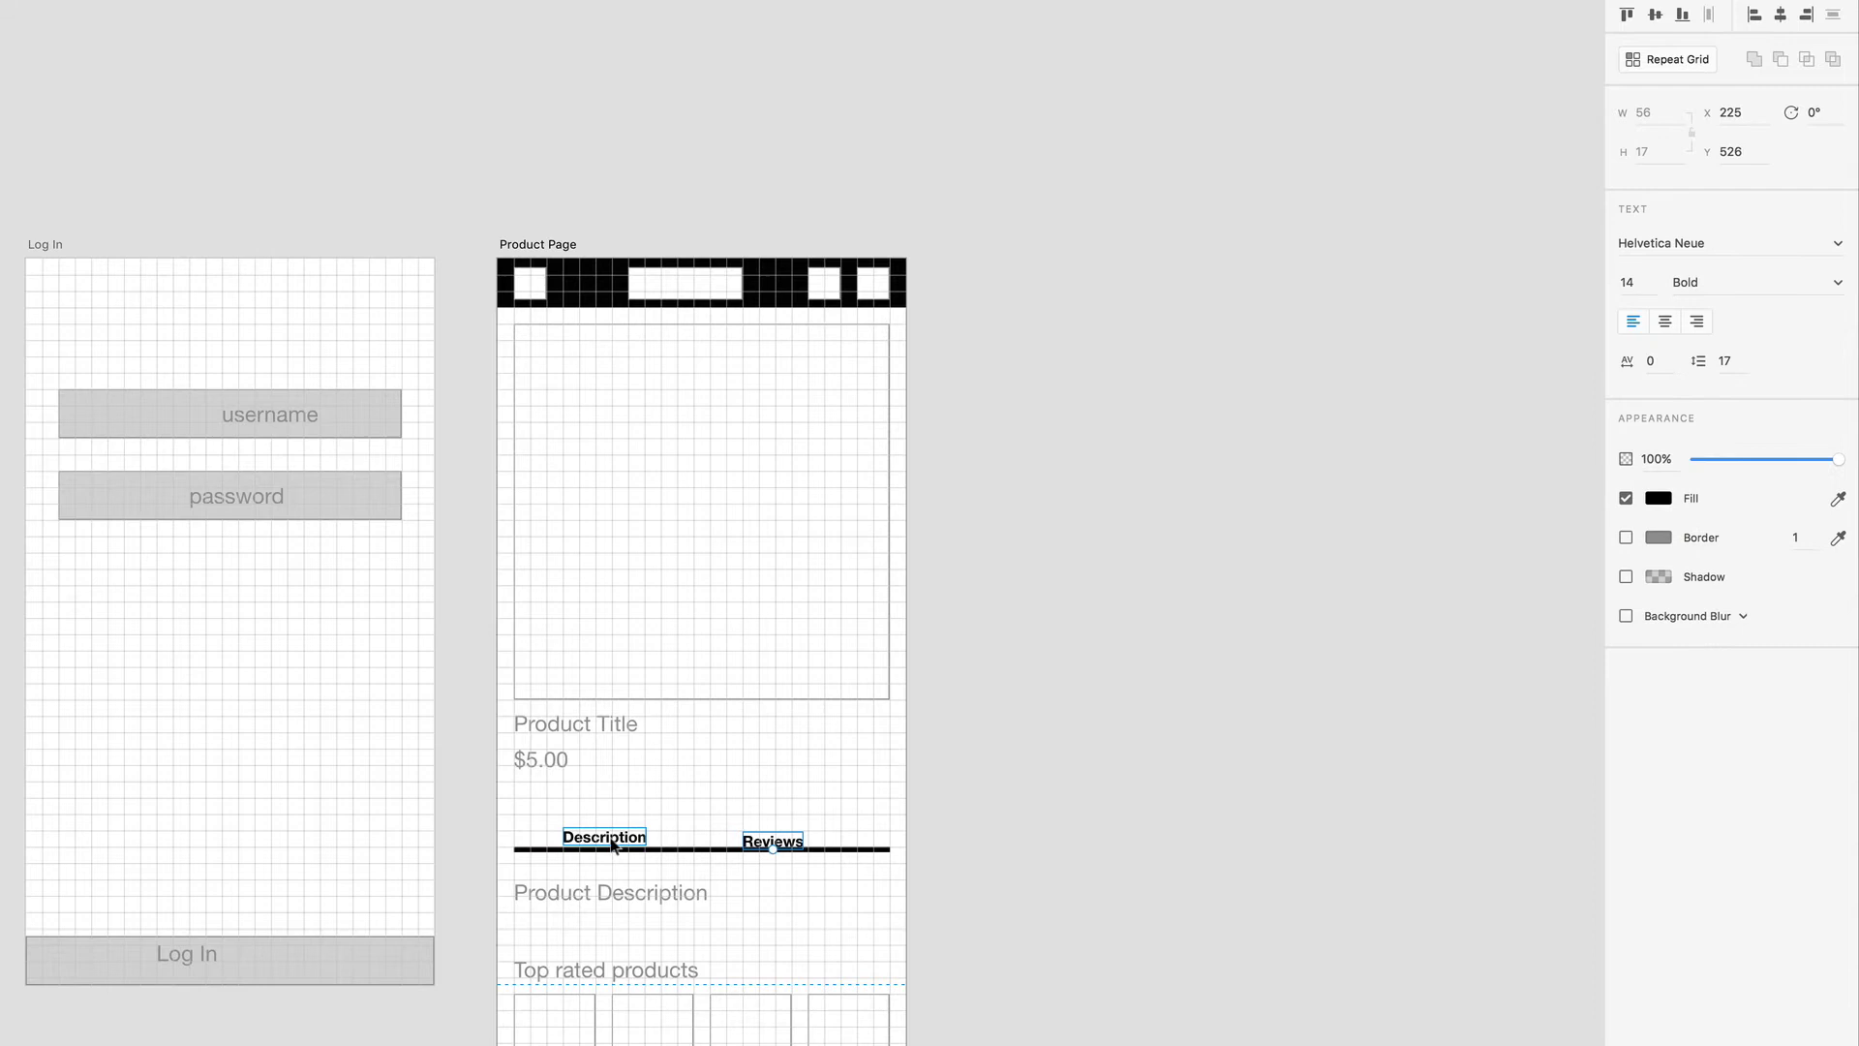
left_click(594, 839, "shift")
left_click_drag(594, 838, 593, 826)
left_click(714, 838)
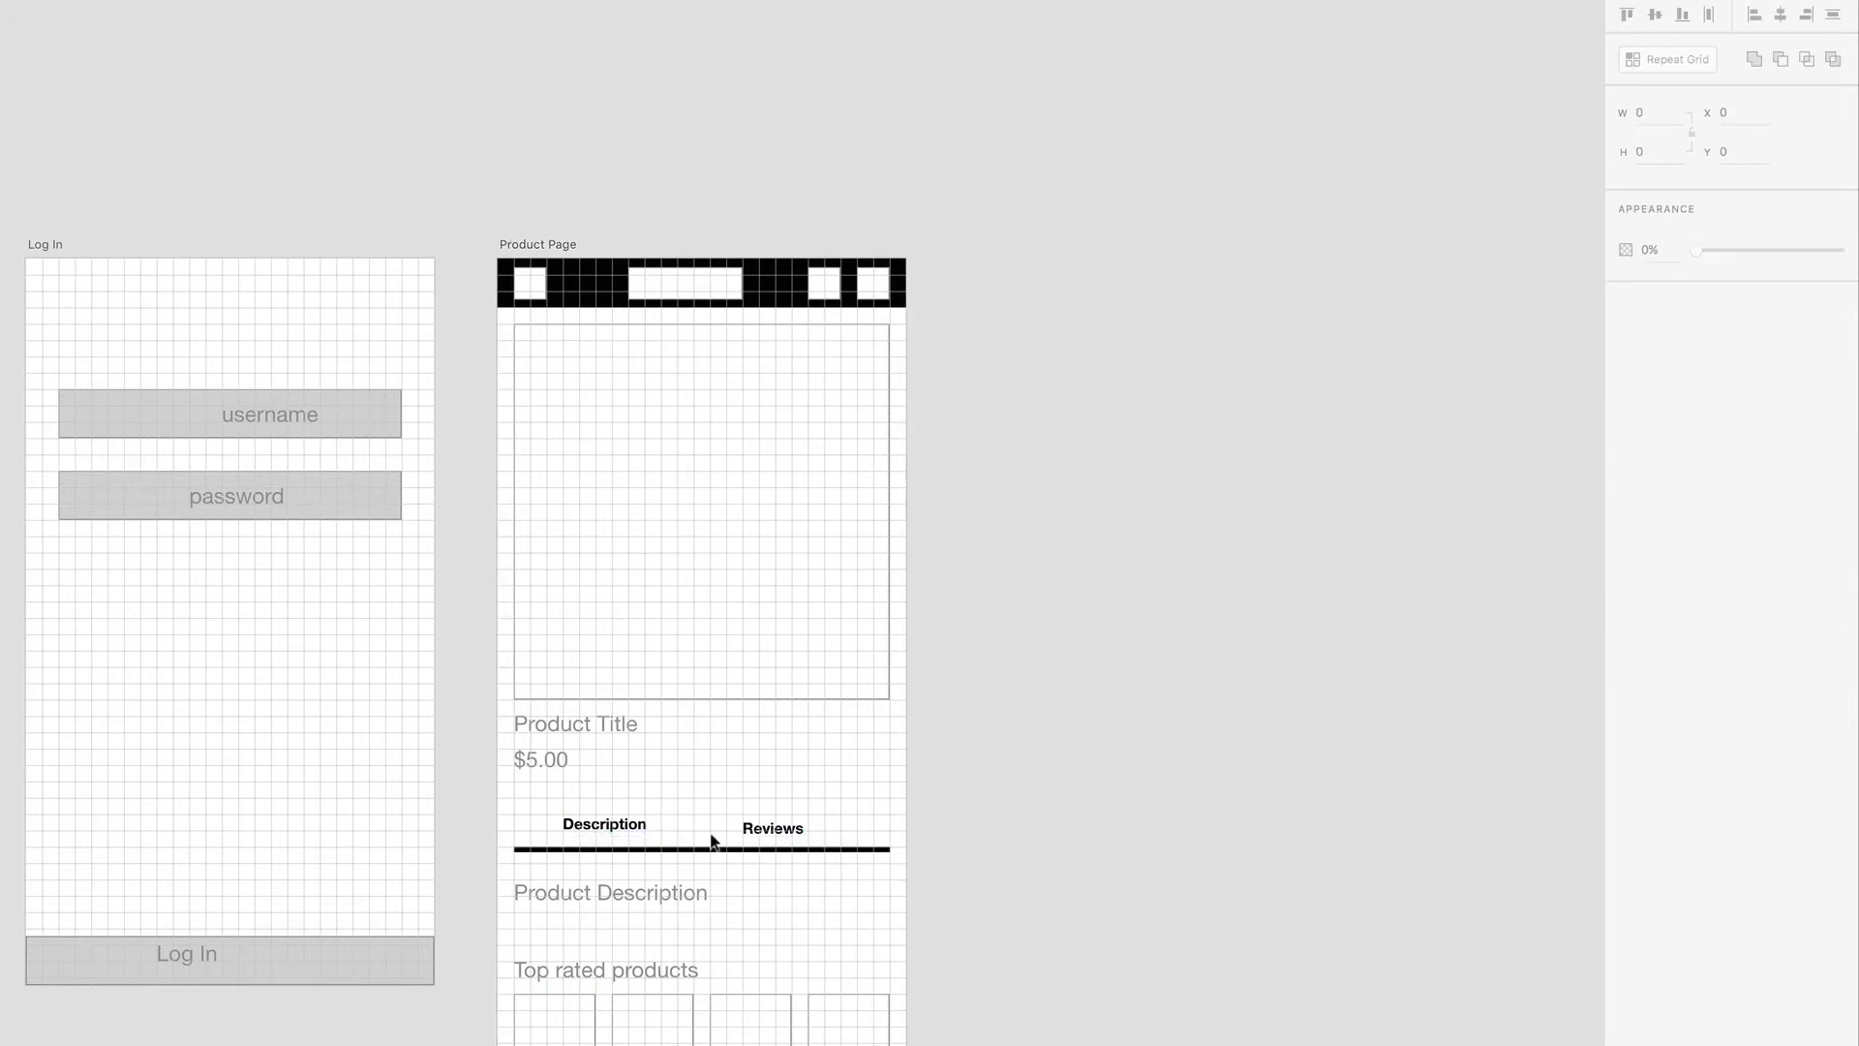
left_click(578, 833)
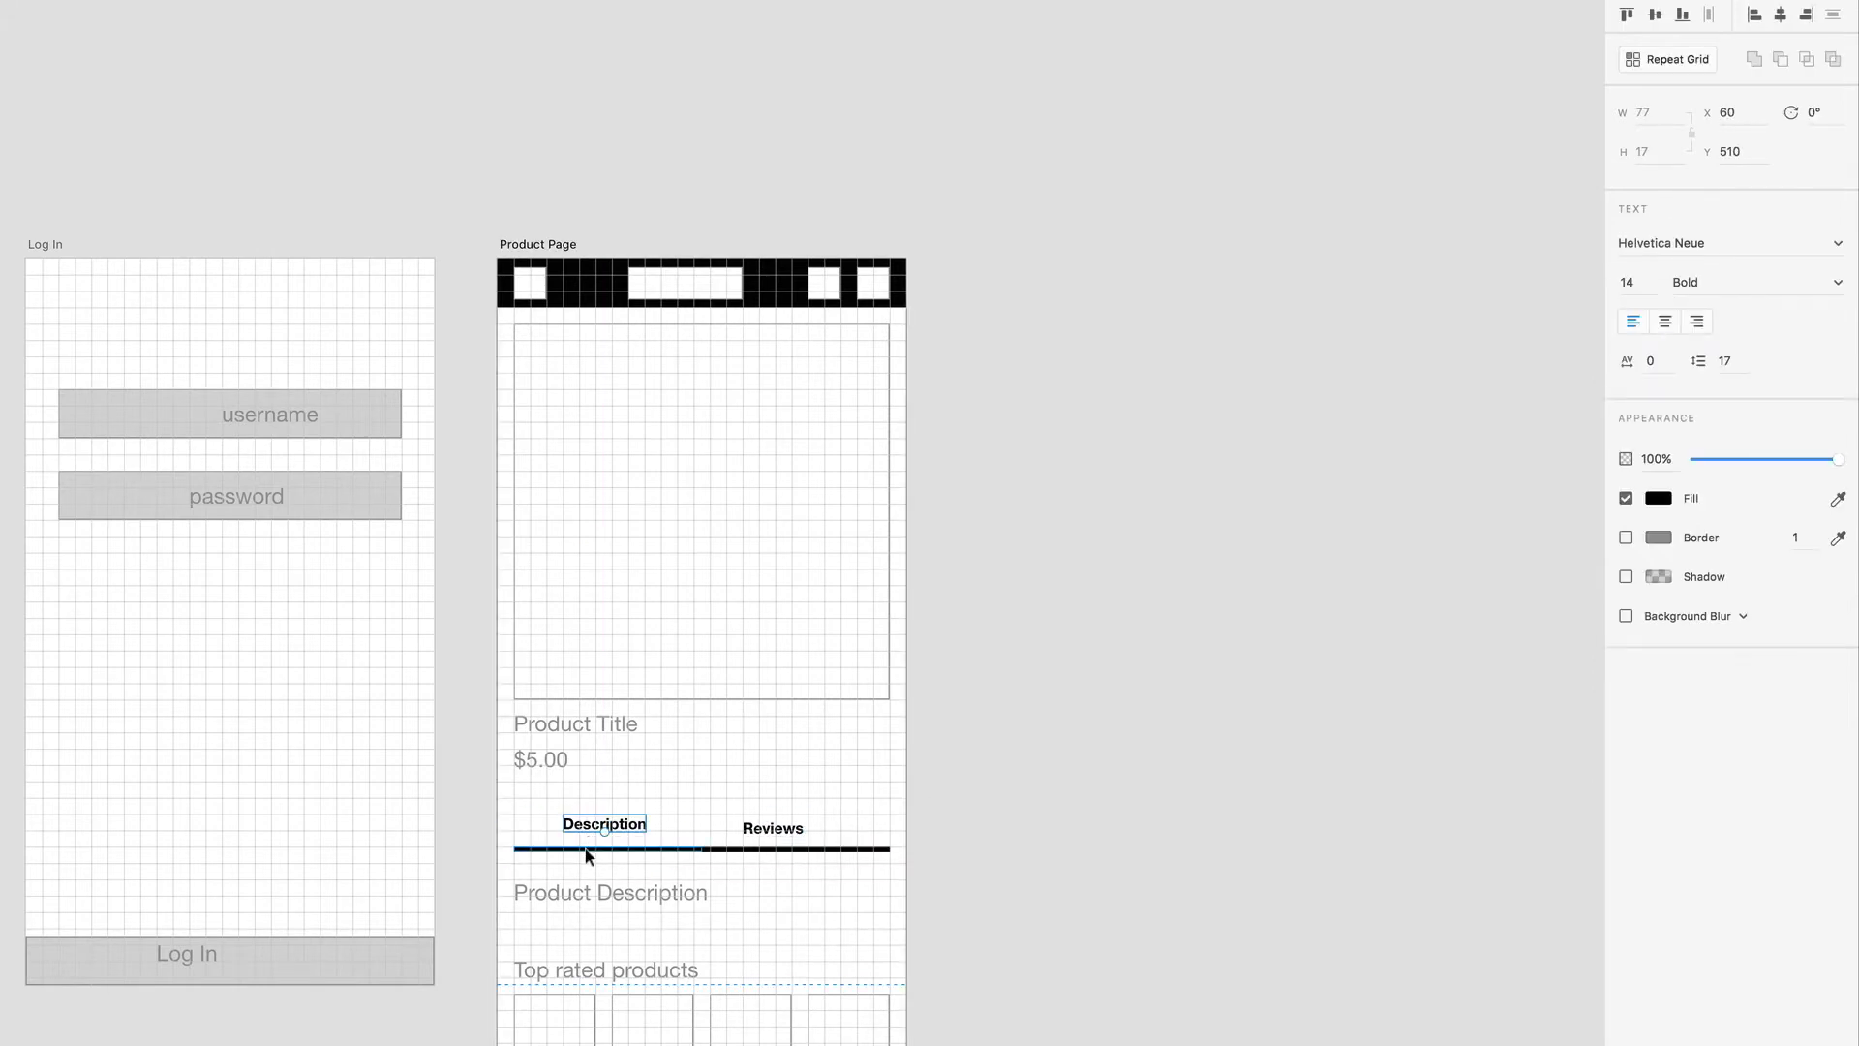
left_click_drag(586, 855, 589, 855)
left_click(771, 829)
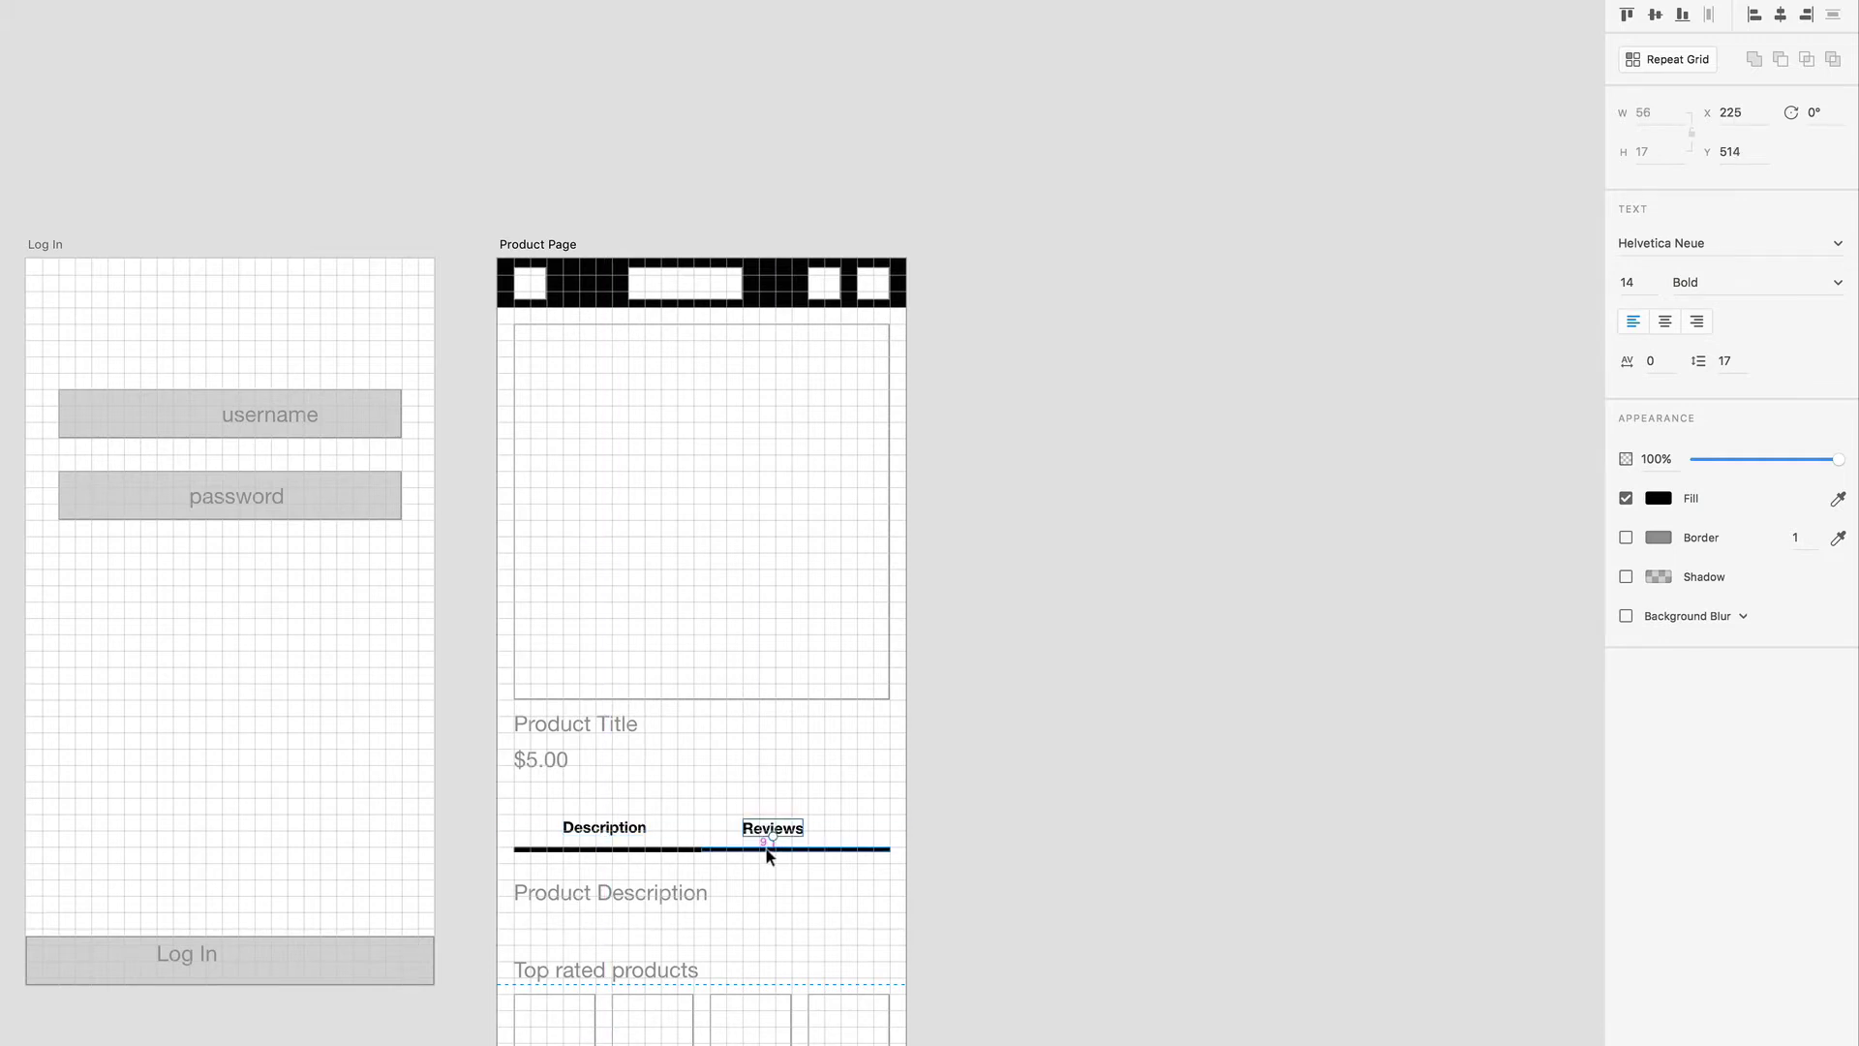
left_click_drag(766, 856, 771, 857)
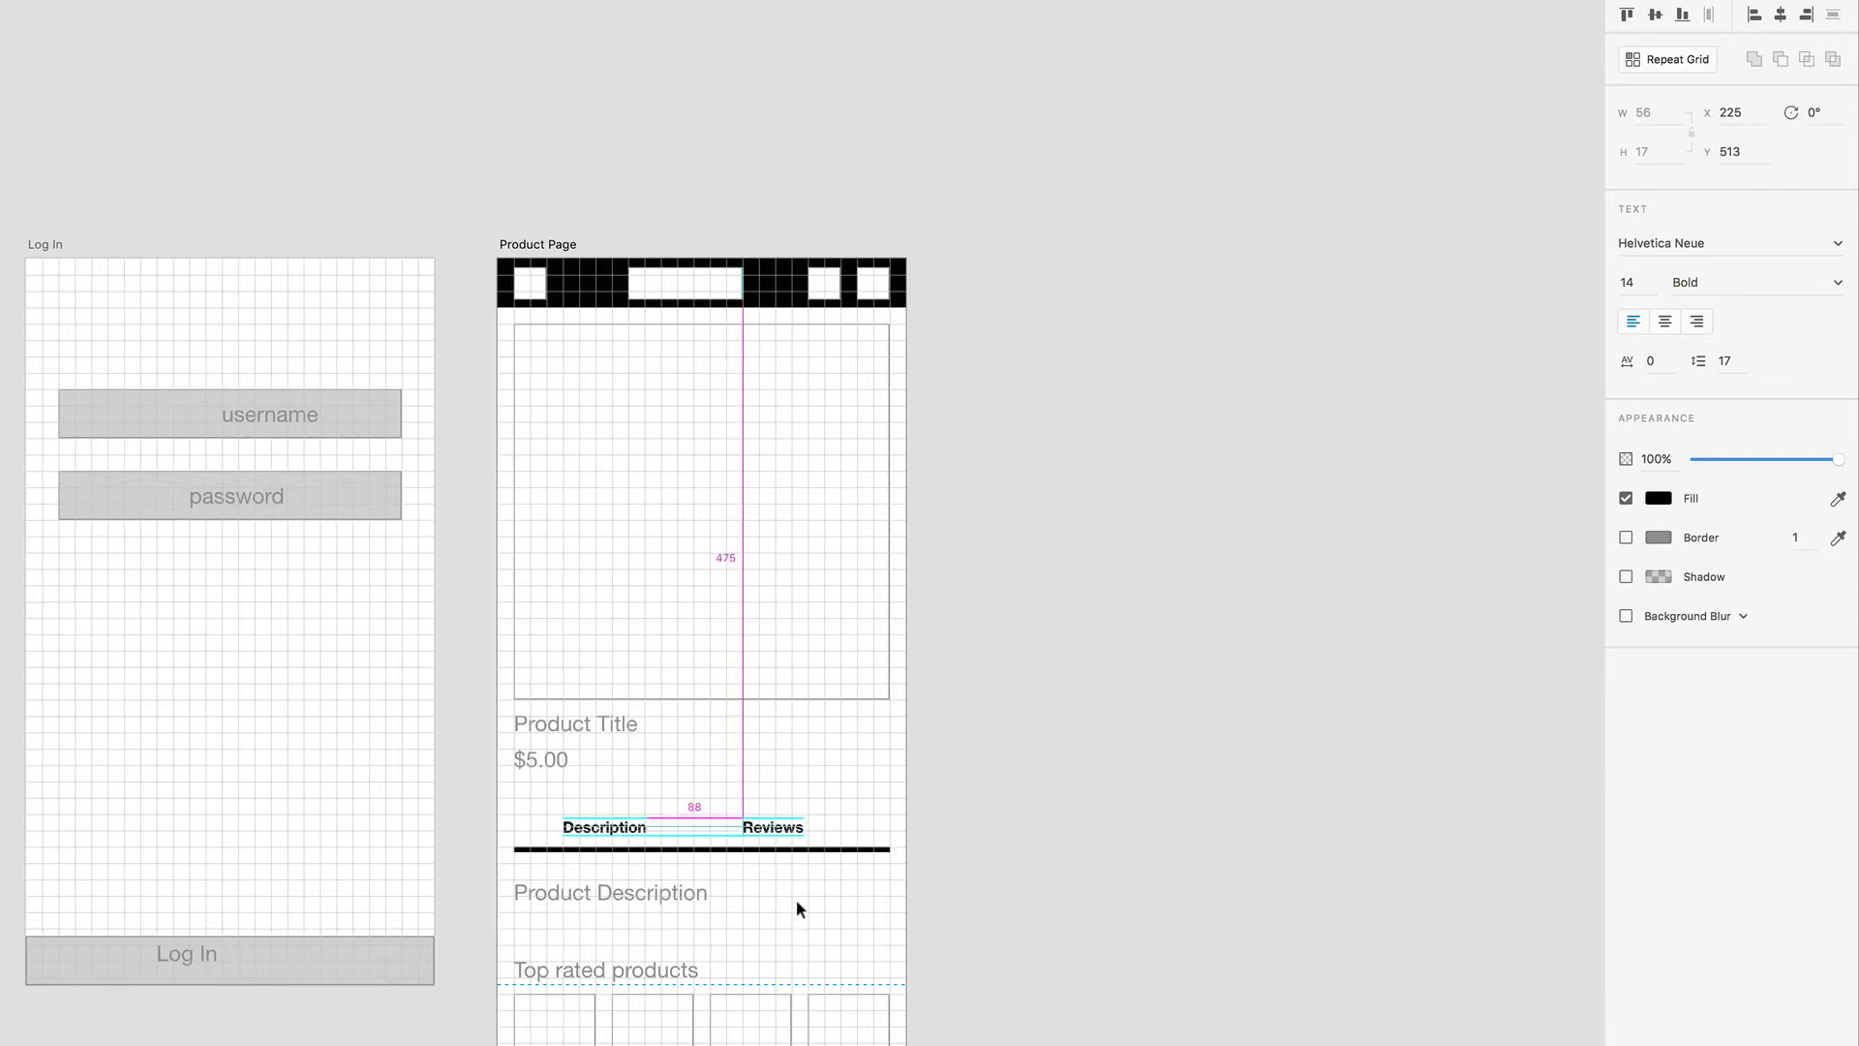
Centre the Reviews and Description labels horizontally over their underlines
left_click_drag(840, 806, 771, 859)
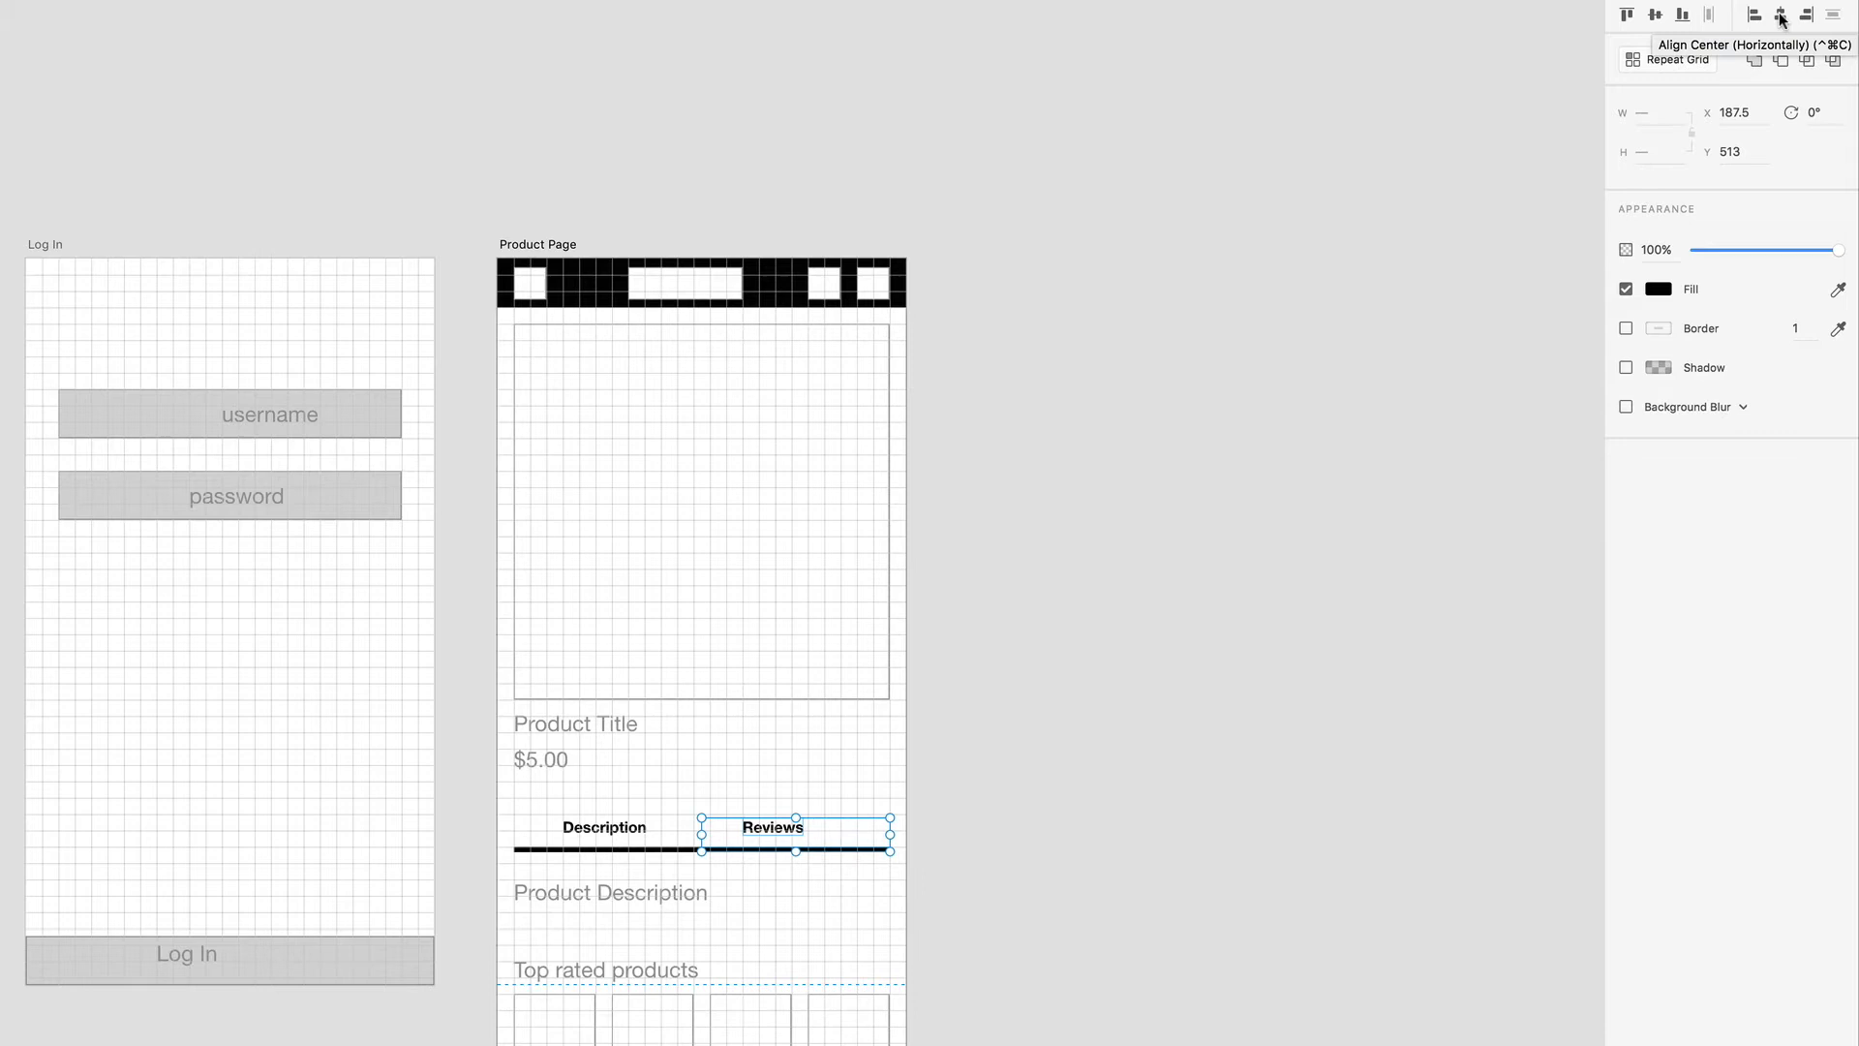
left_click(1781, 17)
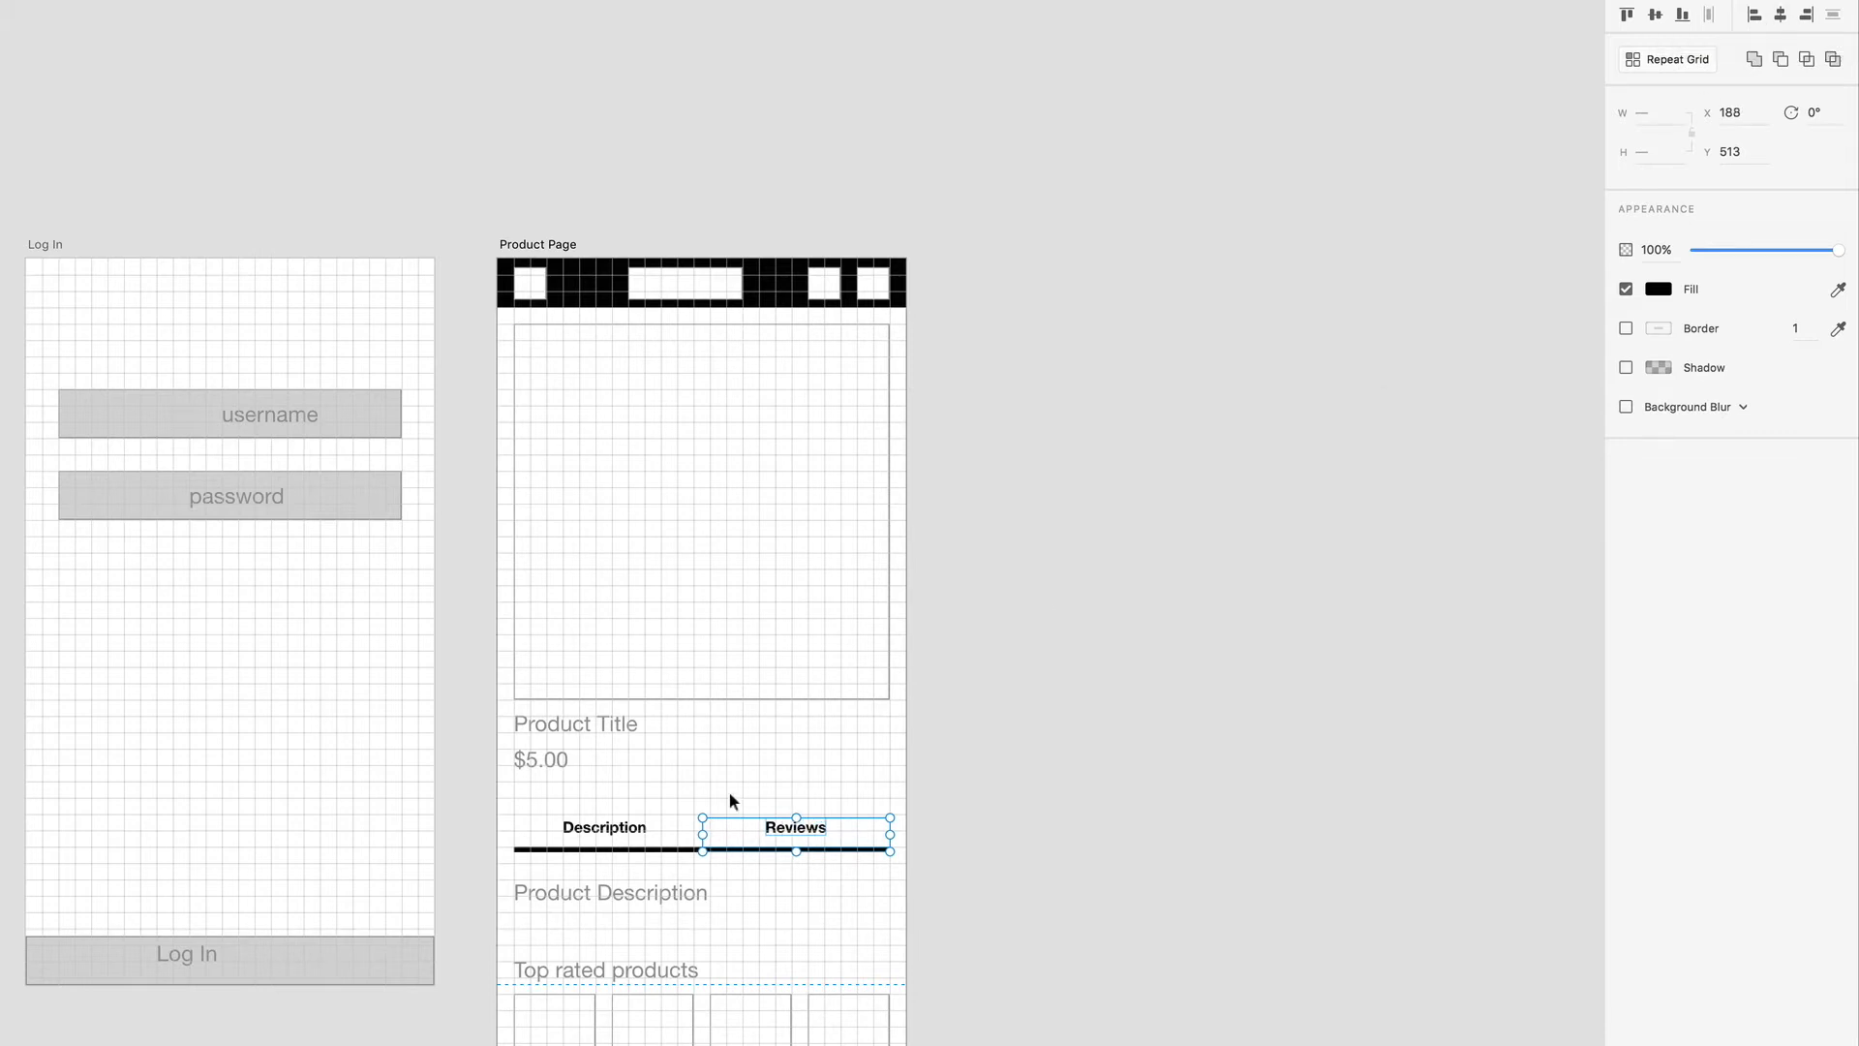
left_click_drag(668, 802, 606, 857)
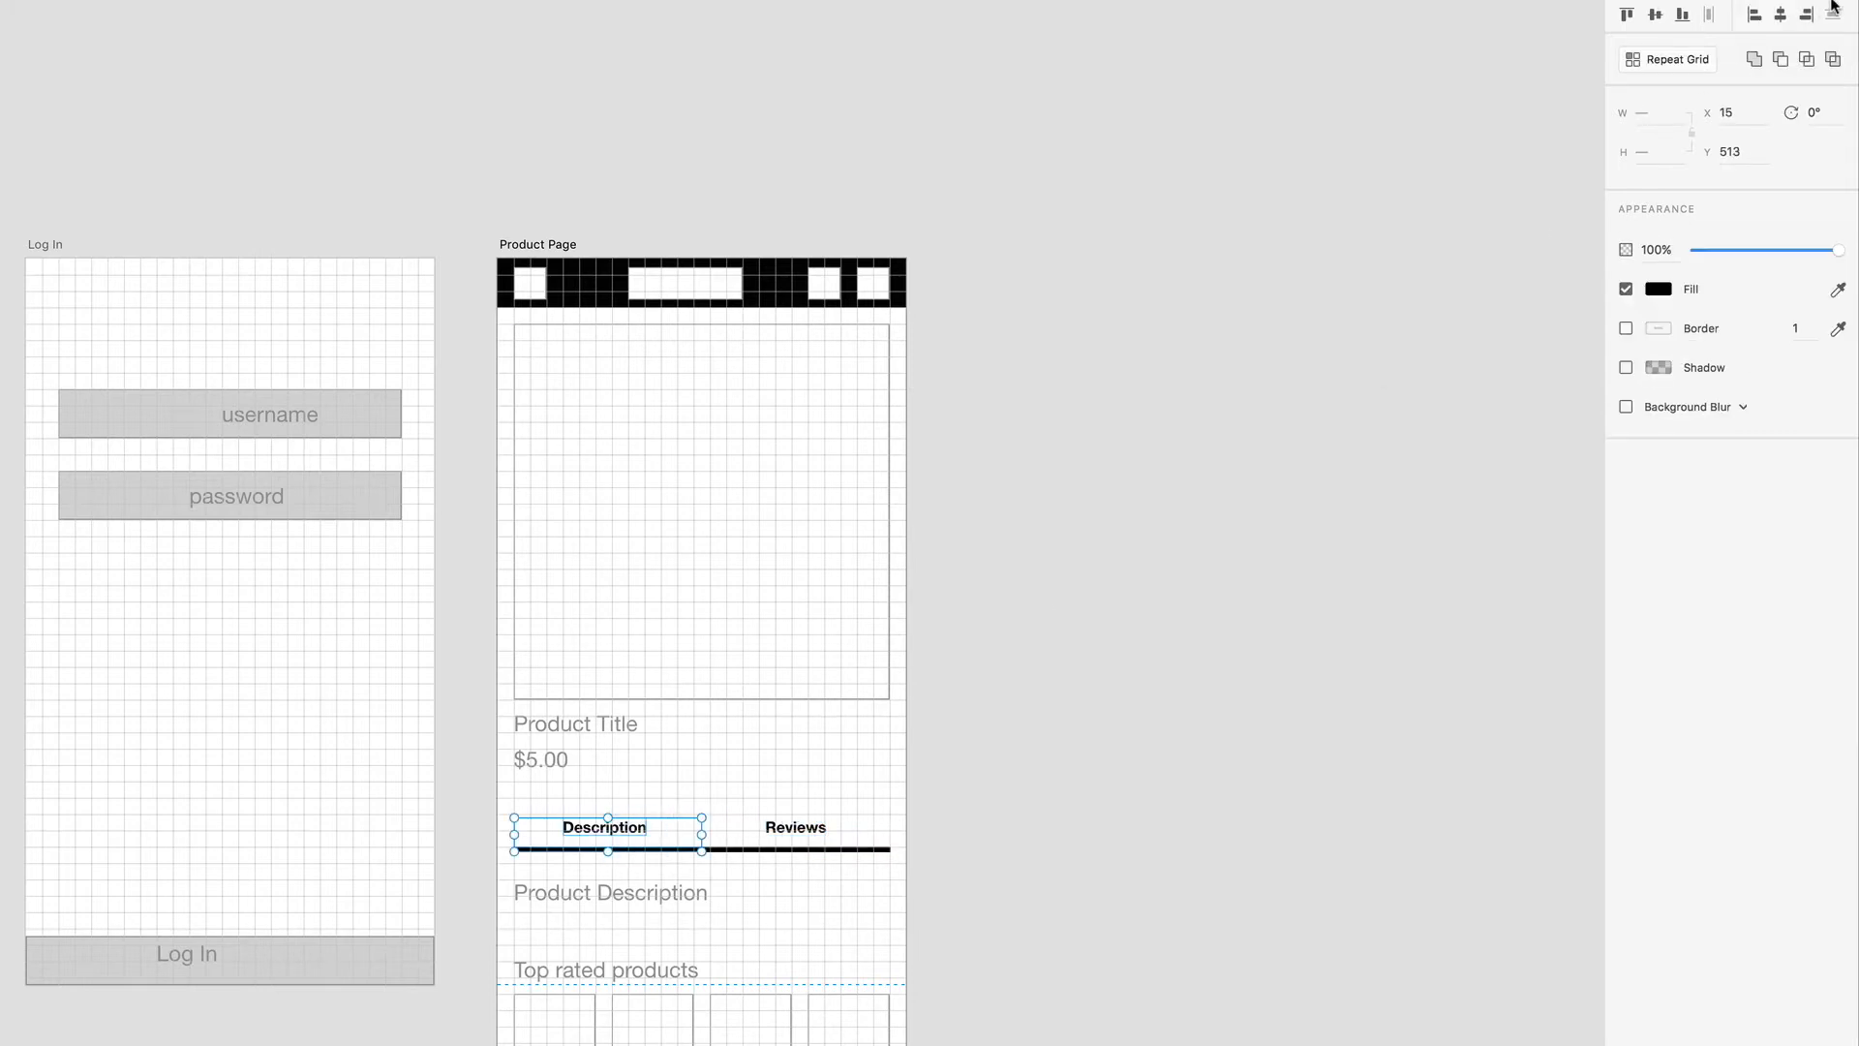
left_click(1782, 15)
Fade the Reviews underline to grey and set the Reviews label opacity to 30%
left_click(796, 849)
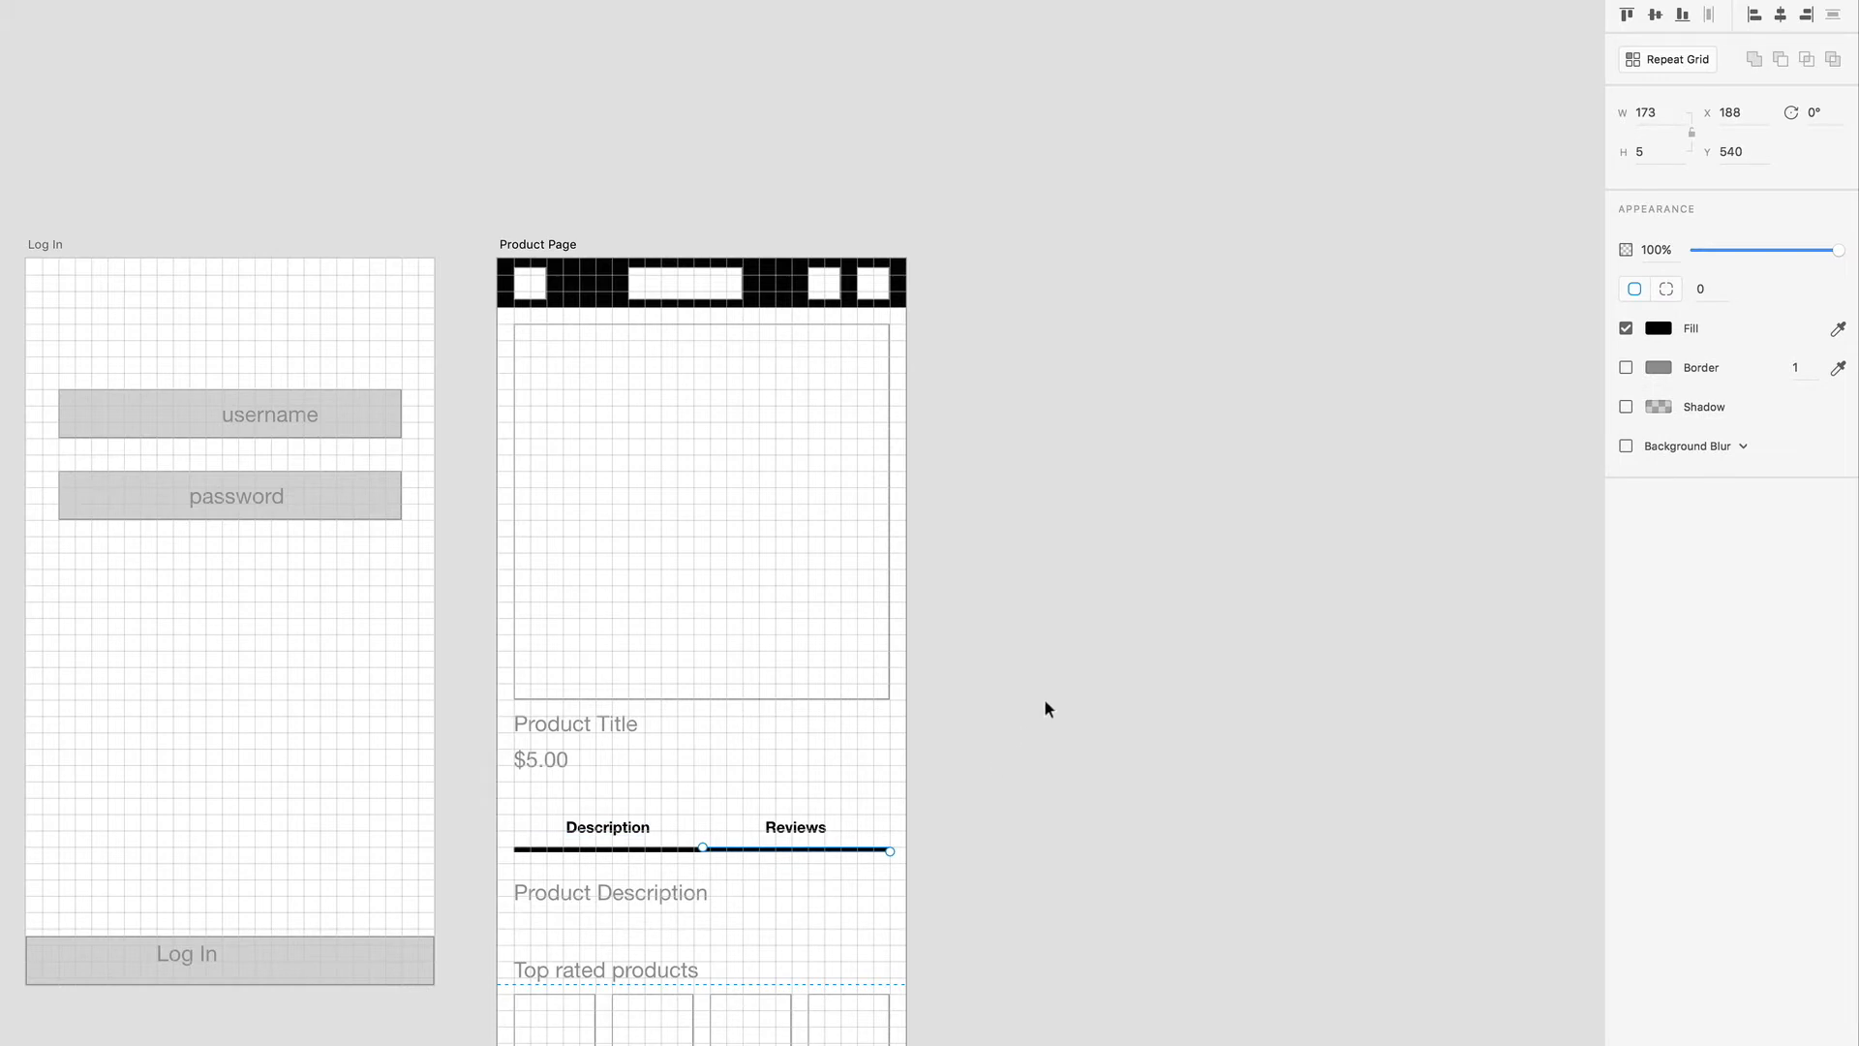
left_click_drag(1837, 249, 1741, 250)
left_click(789, 831)
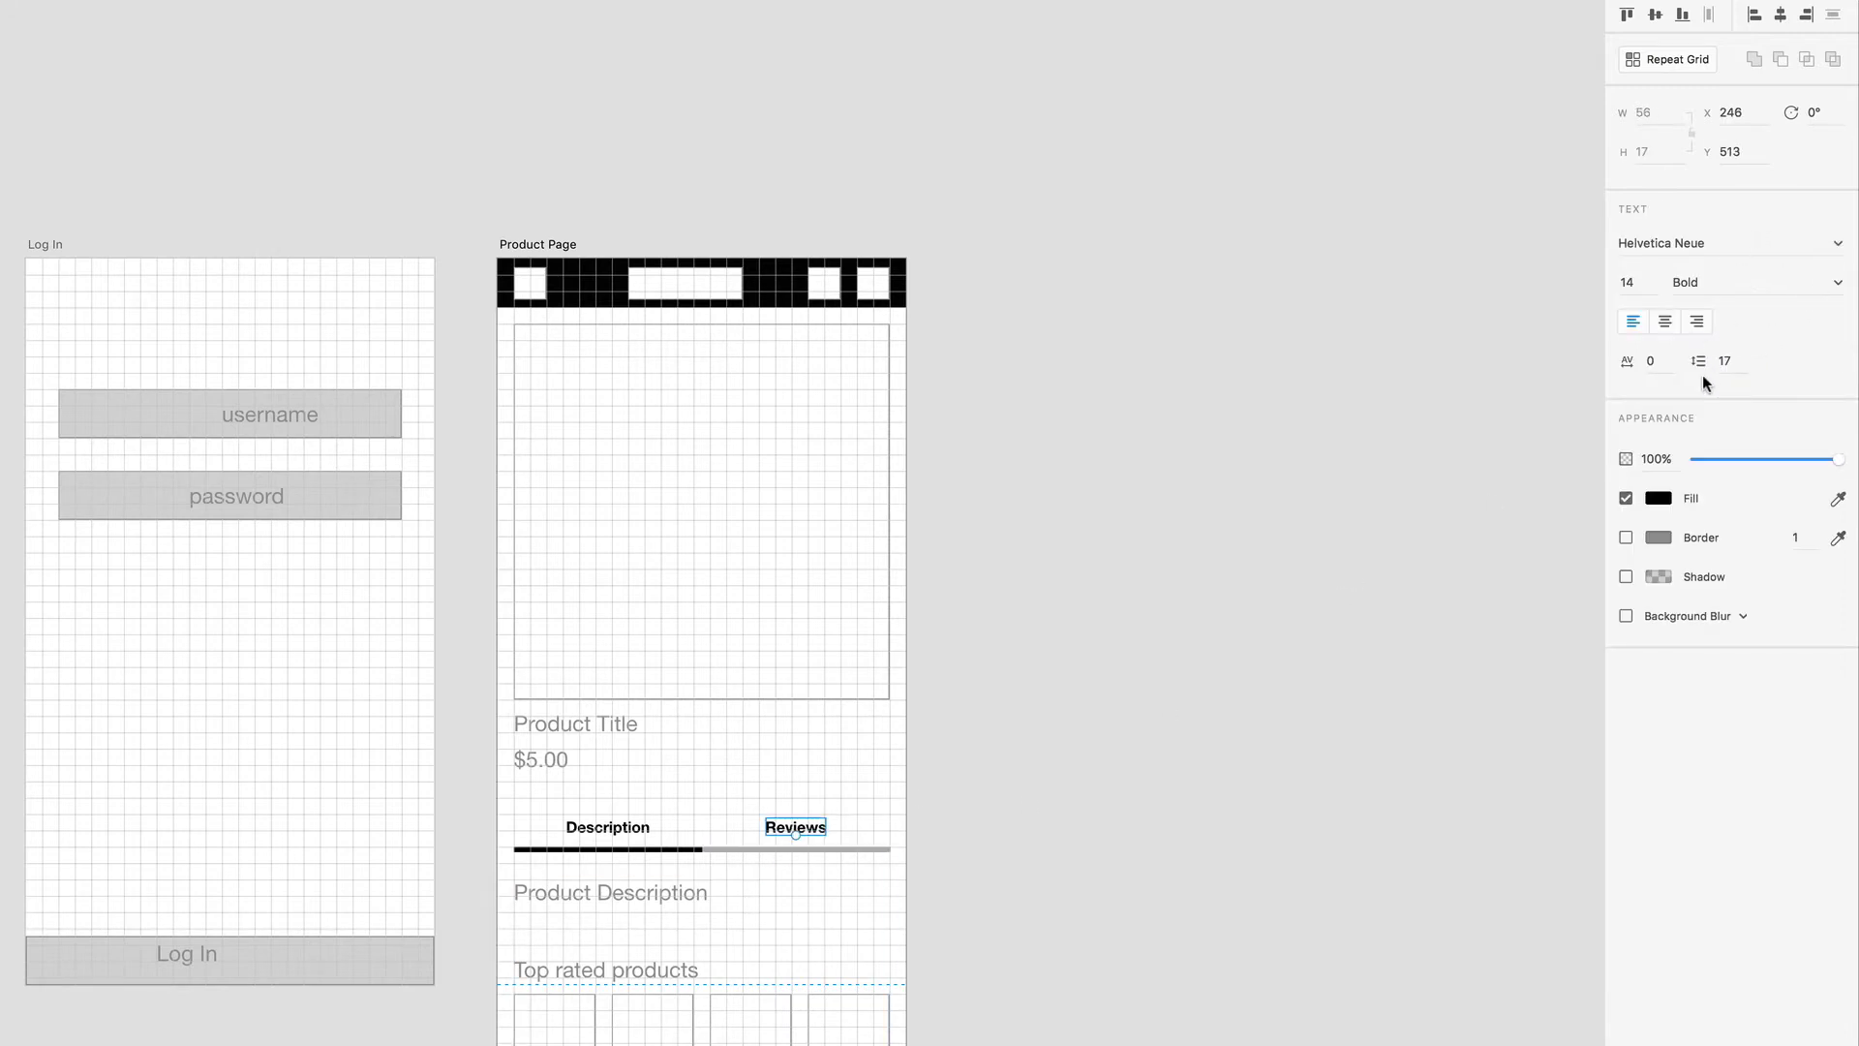
left_click(1653, 458)
type("30")
key("Return")
left_click(1162, 886)
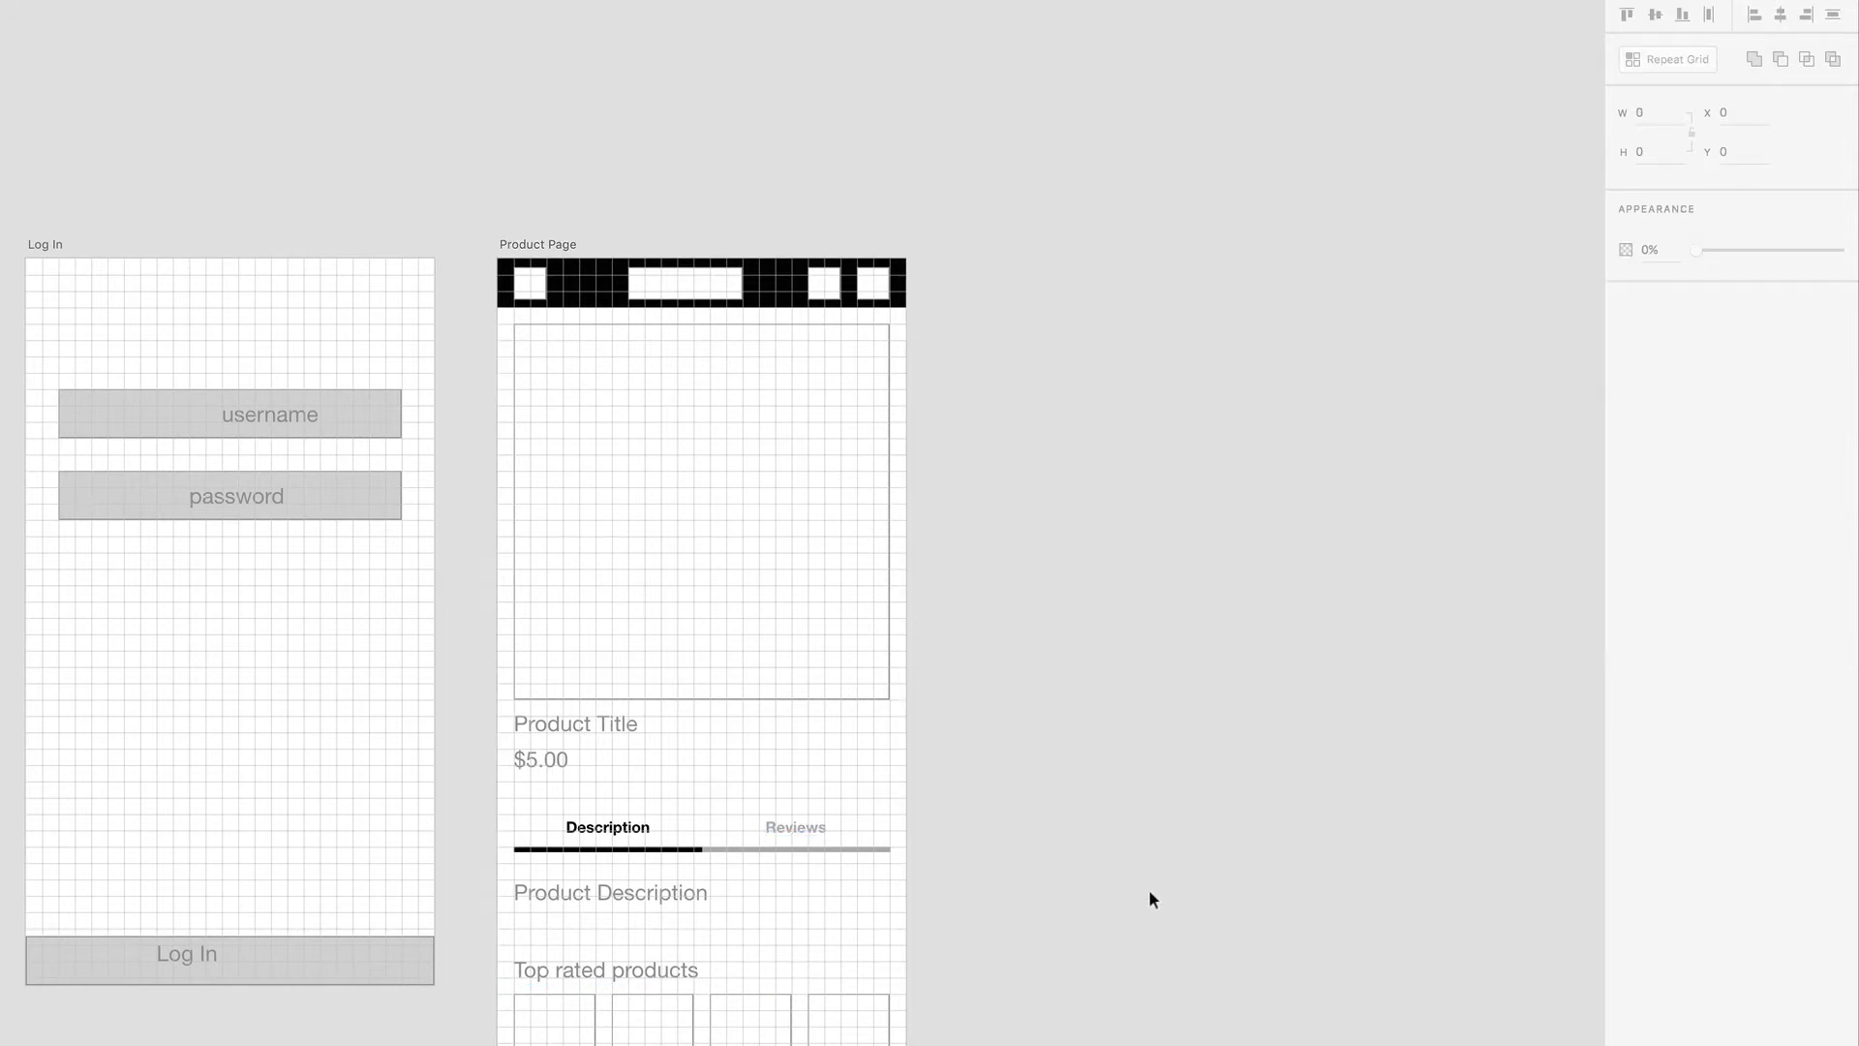
Nudge the Description/Reviews tab bar up toward the price
left_click_drag(814, 795, 598, 858)
key("shift+Up")
key("Up")
key("Up")
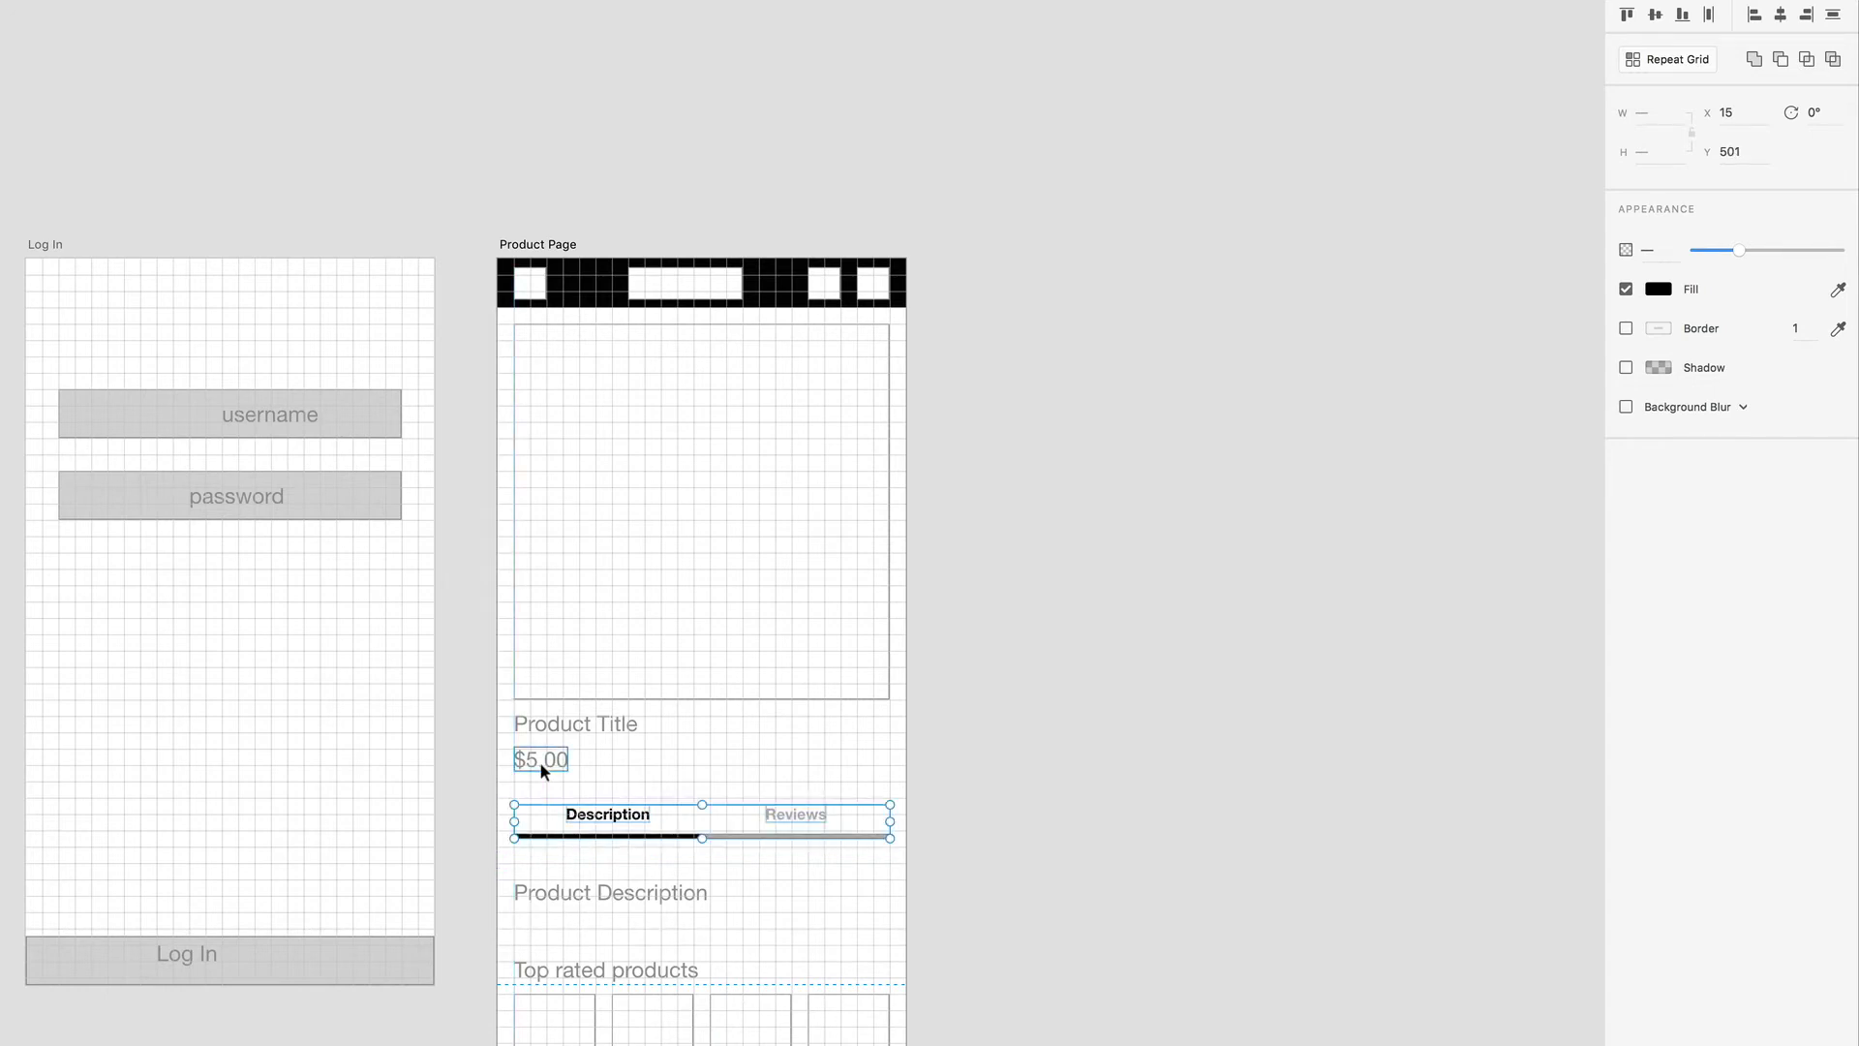
key("shift+Up")
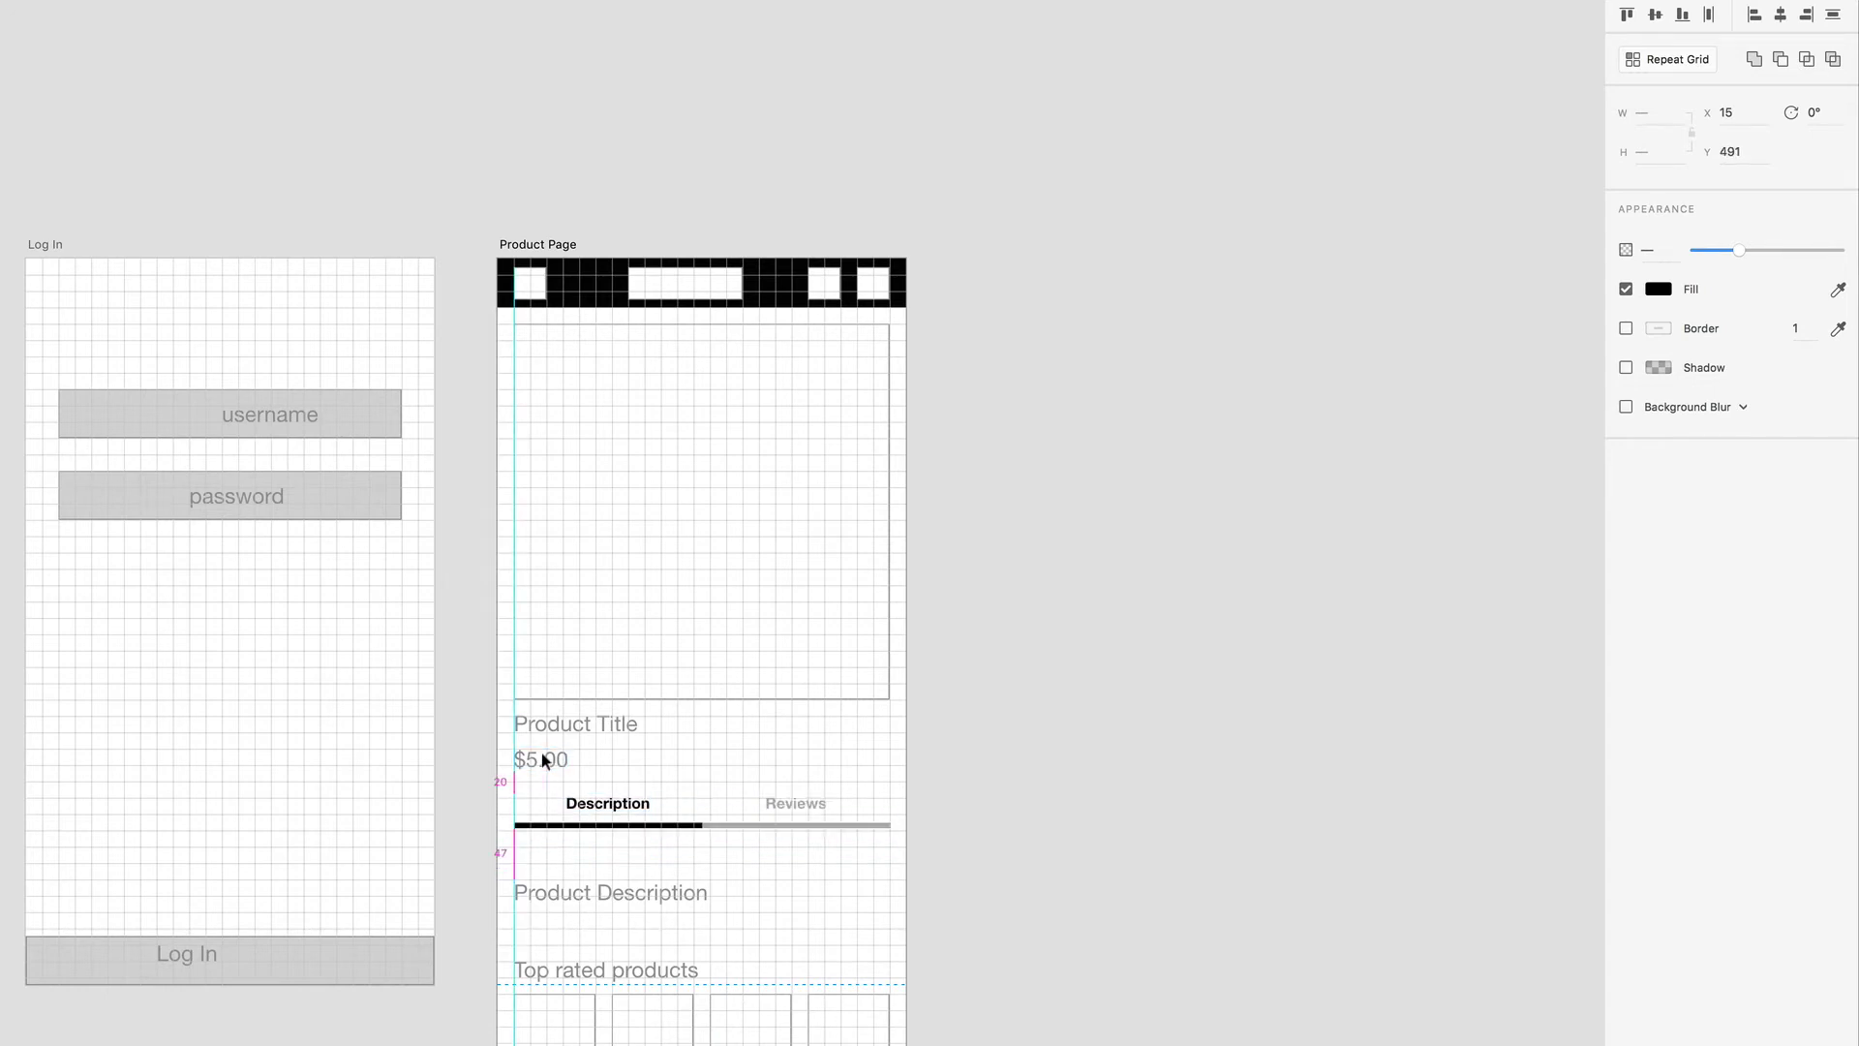
left_click(1004, 781)
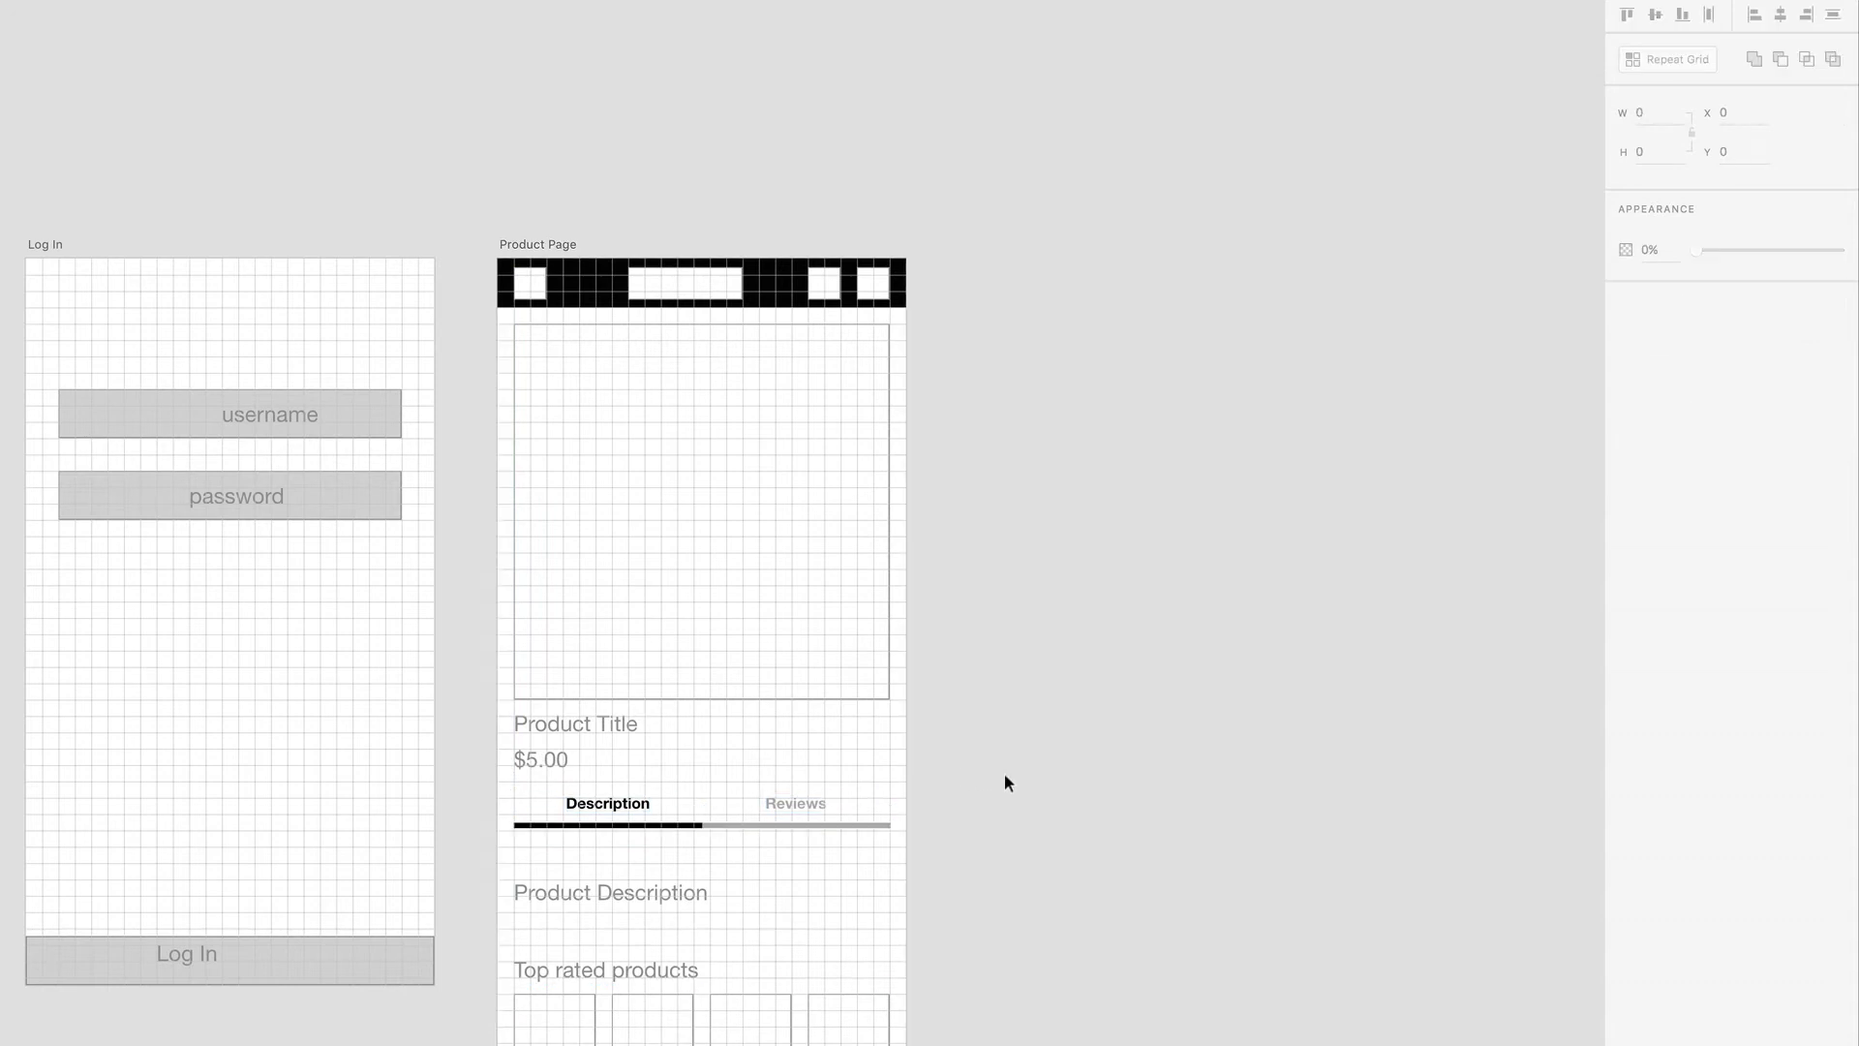
Make Product Description 14 pt black, move it under the tabs, and shorten its box
left_click(674, 910)
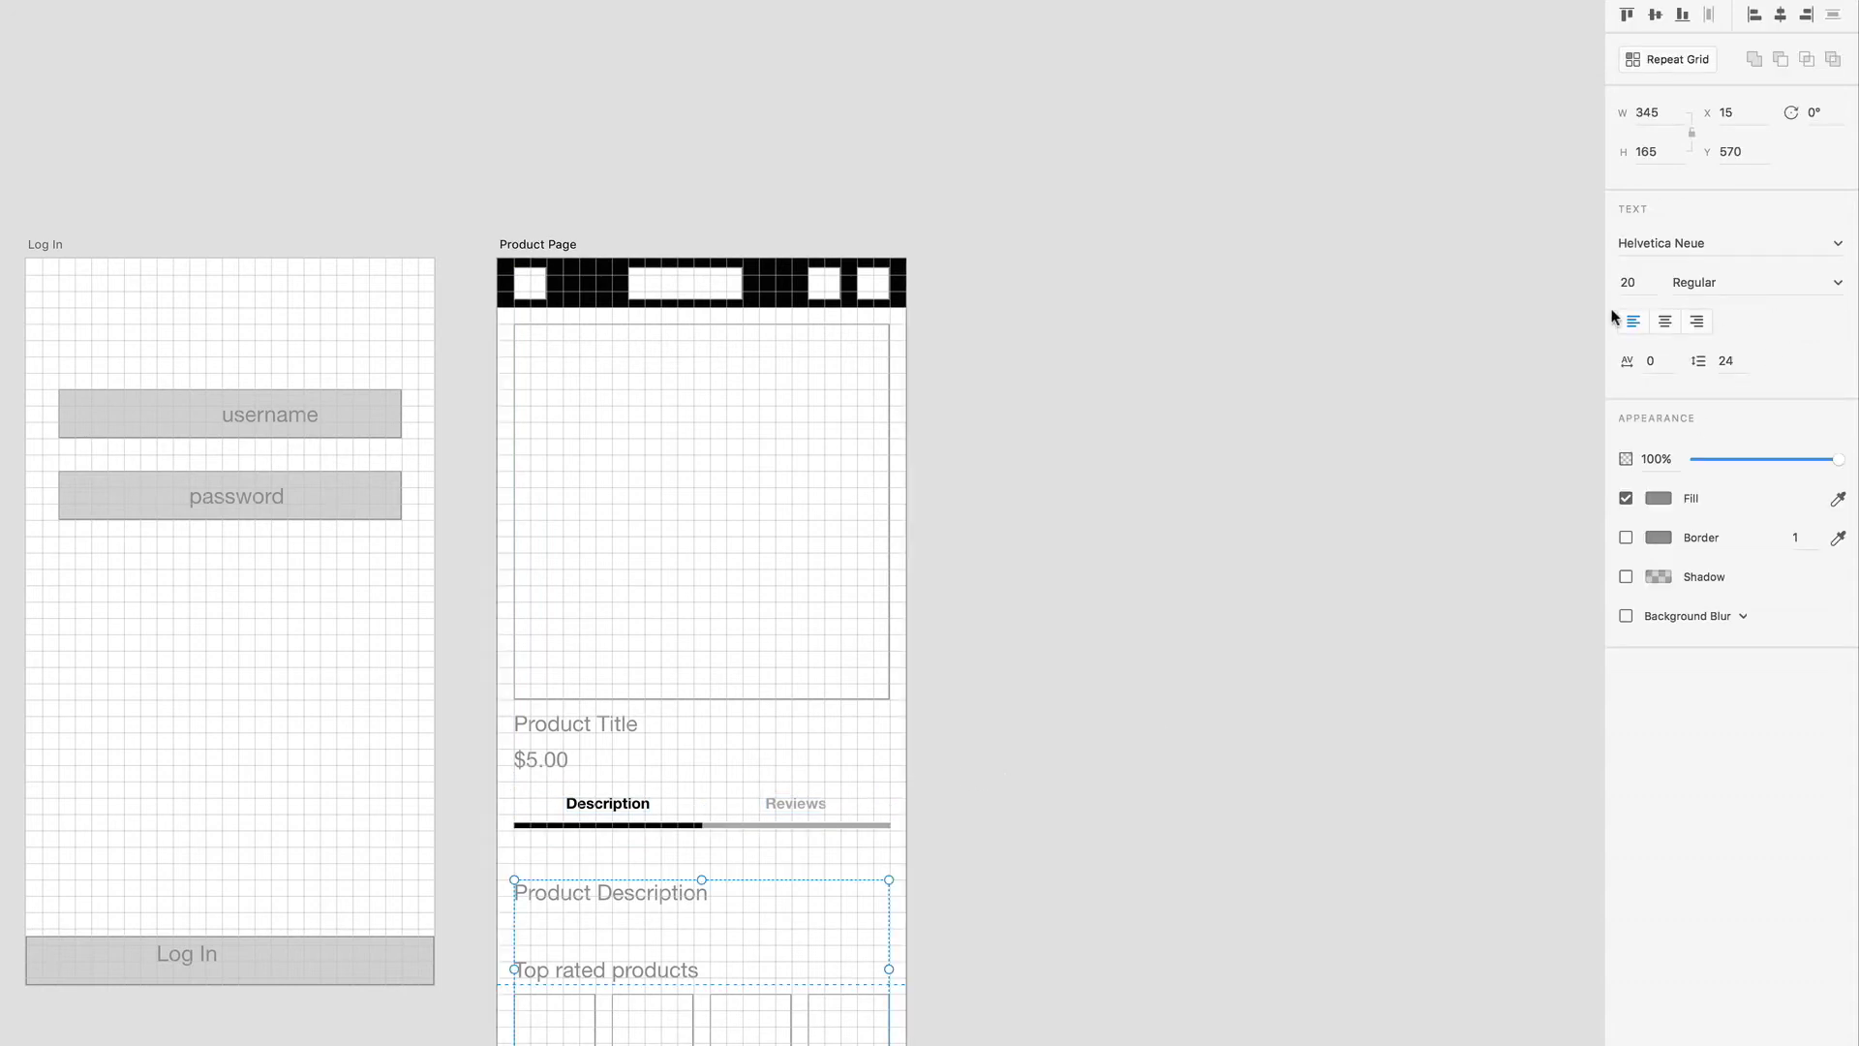
left_click(1642, 285)
type("14")
key("Return")
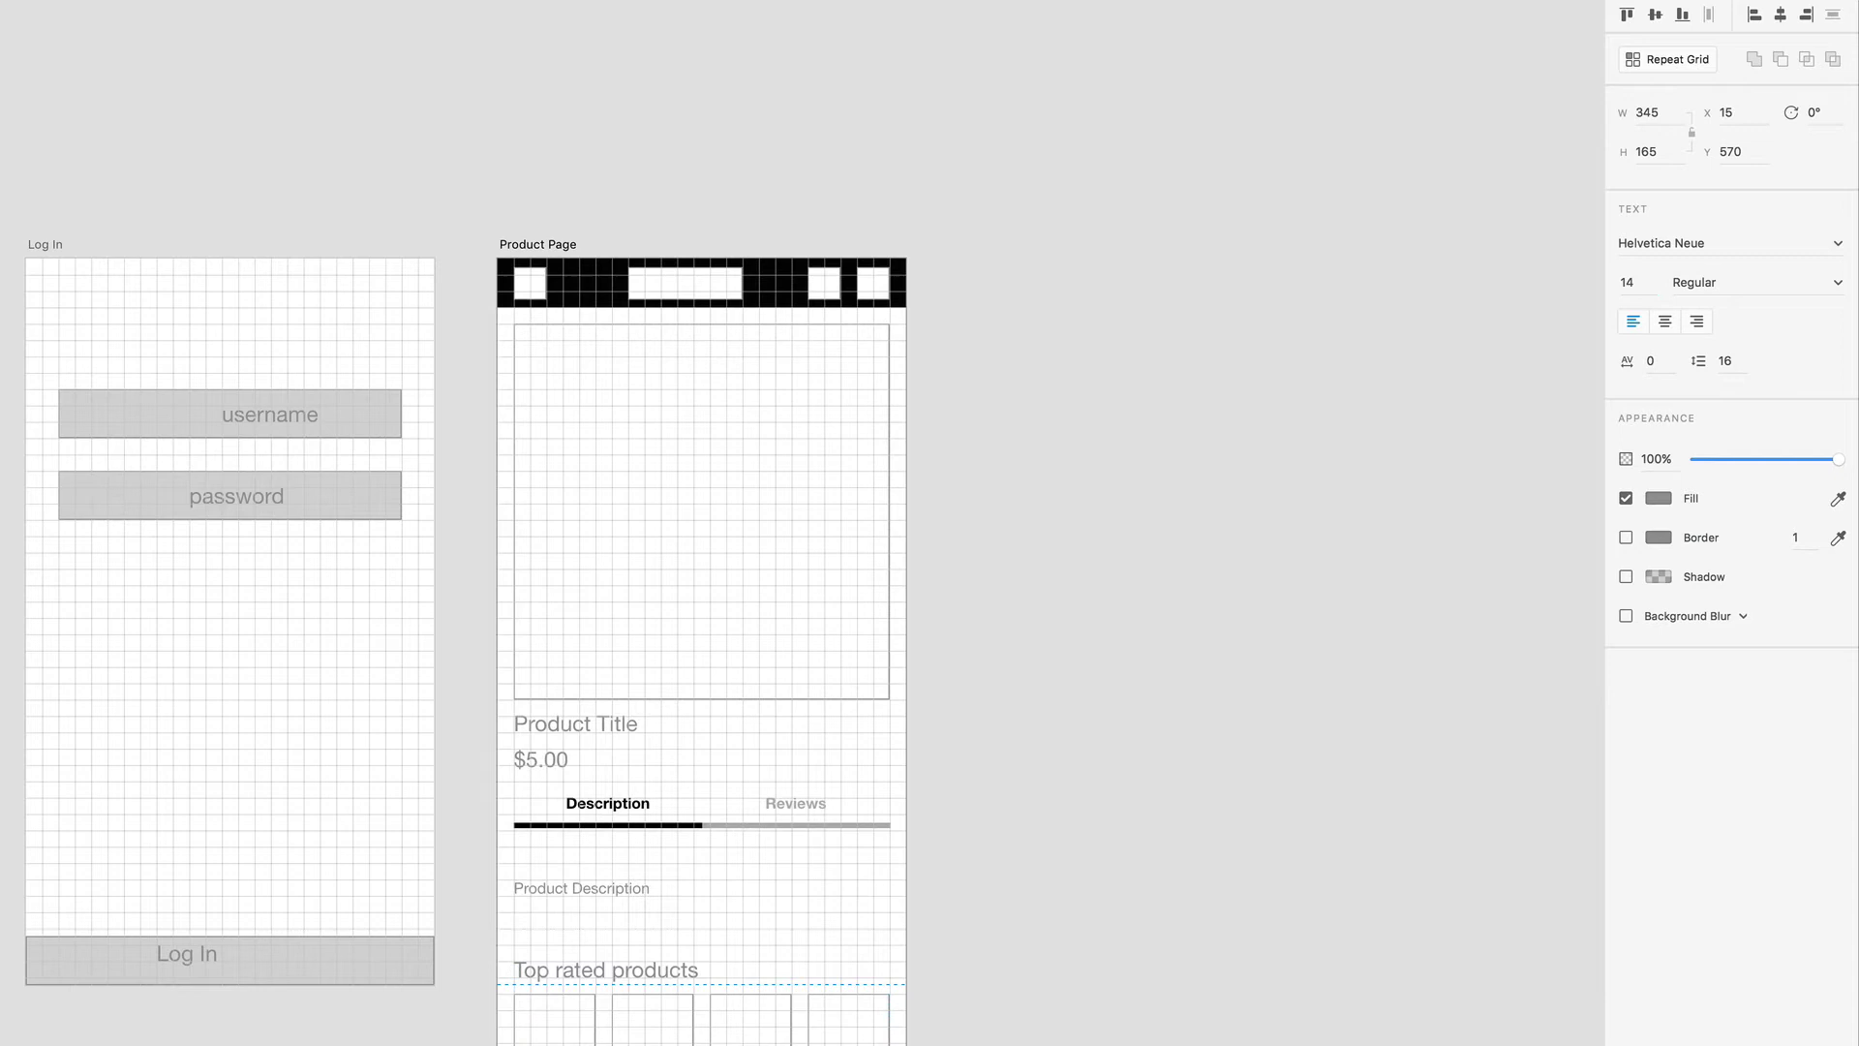
scroll(603, 881, "up", 1)
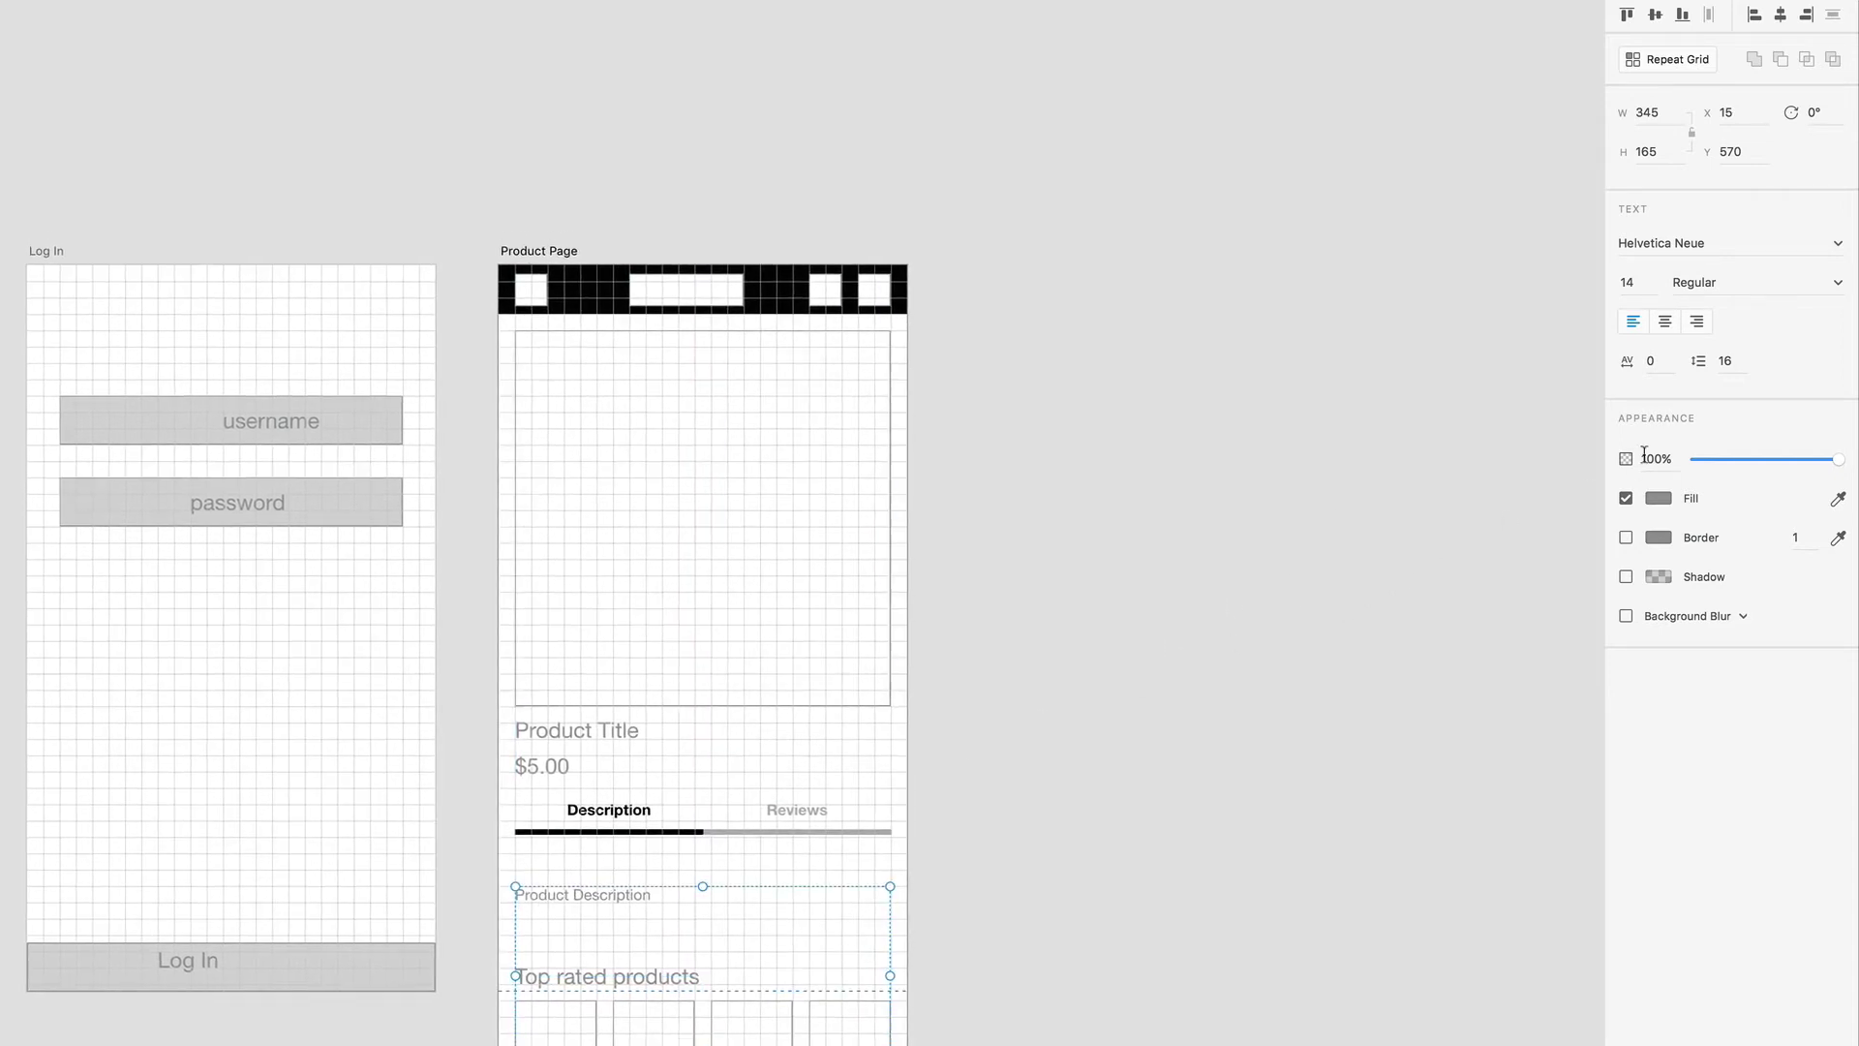
left_click(1655, 496)
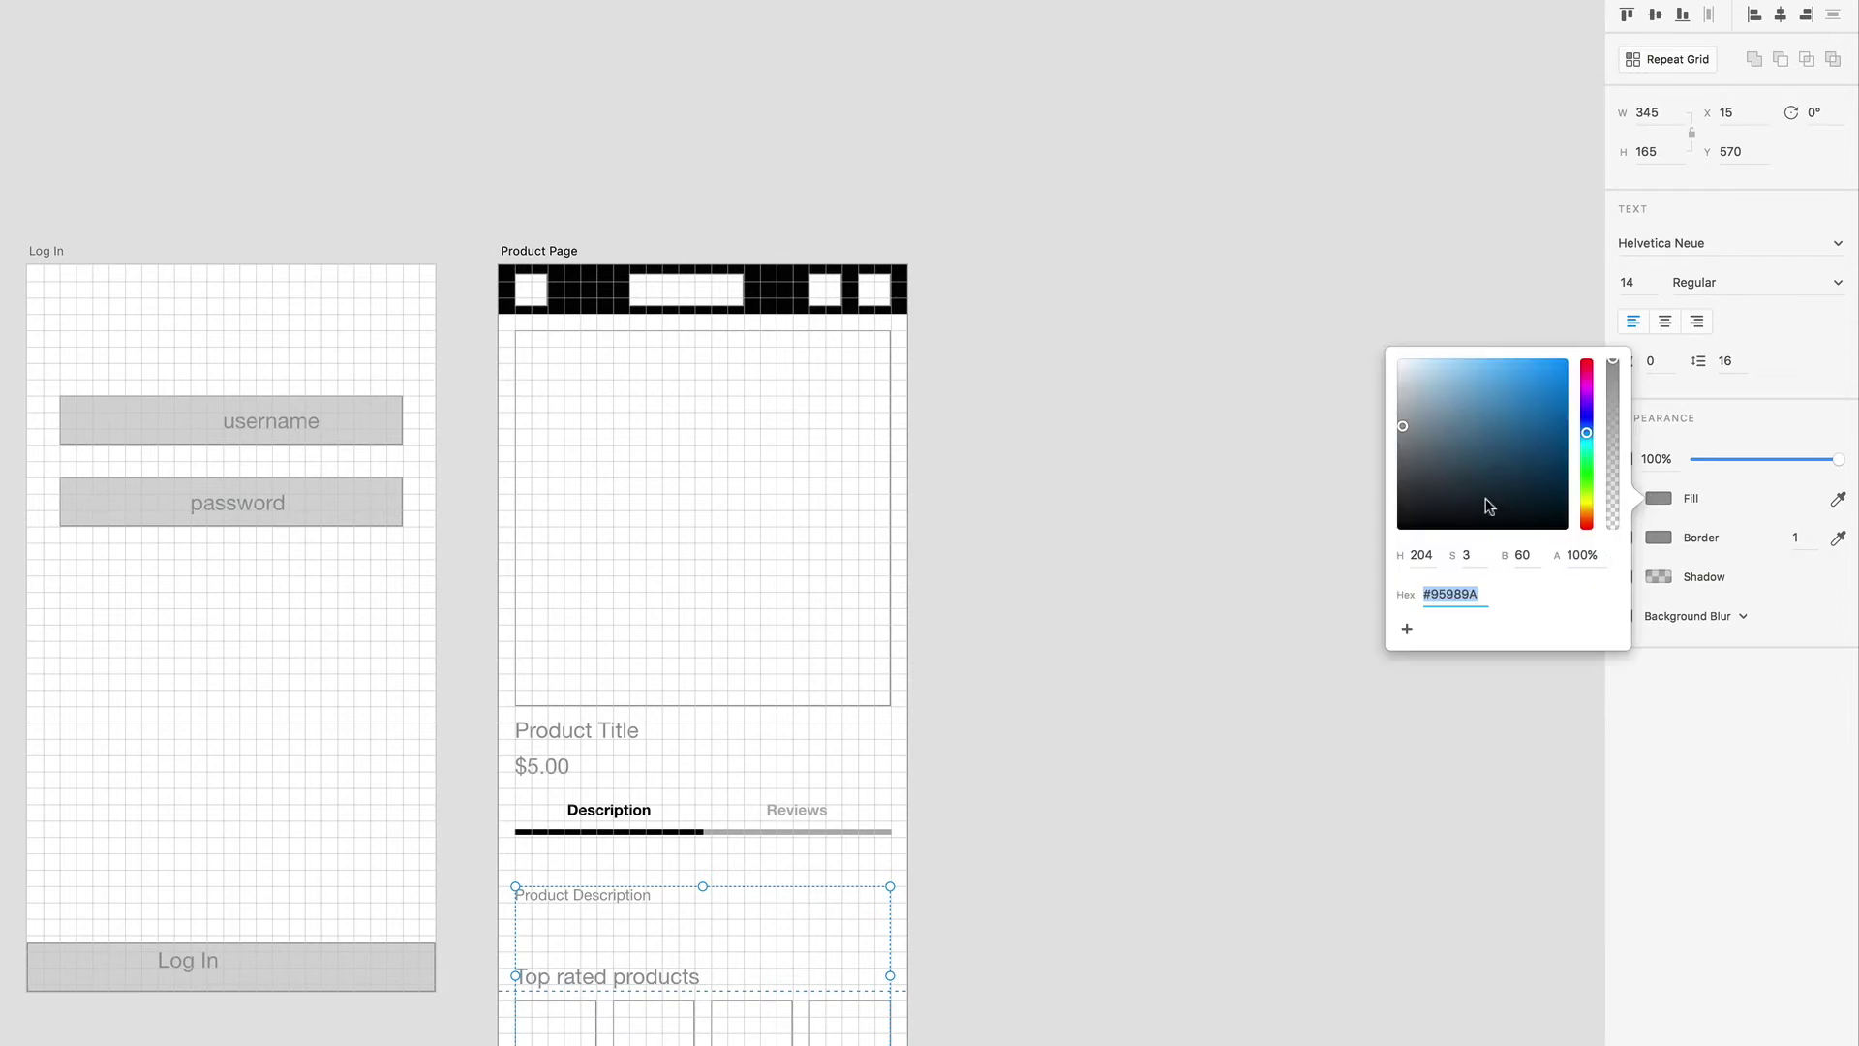
left_click(1489, 505)
left_click(686, 962)
left_click_drag(686, 962, 575, 840)
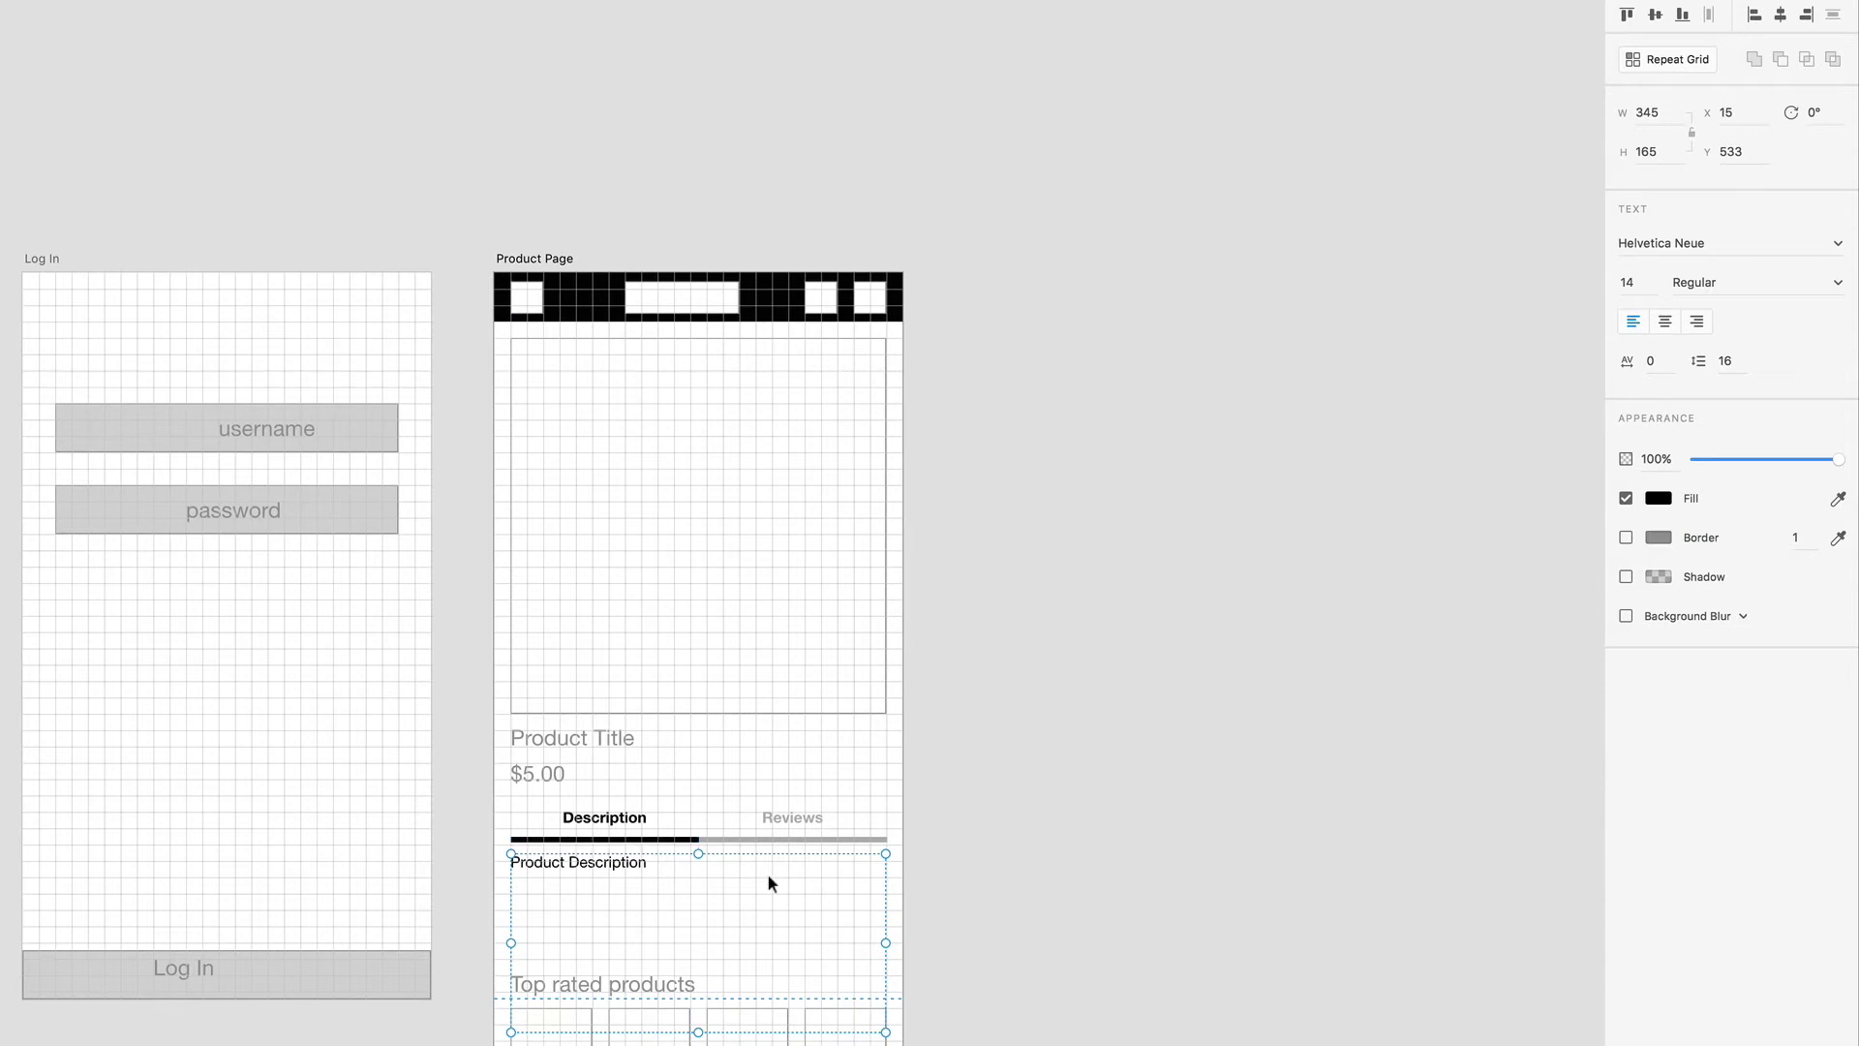
left_click_drag(698, 1032, 697, 954)
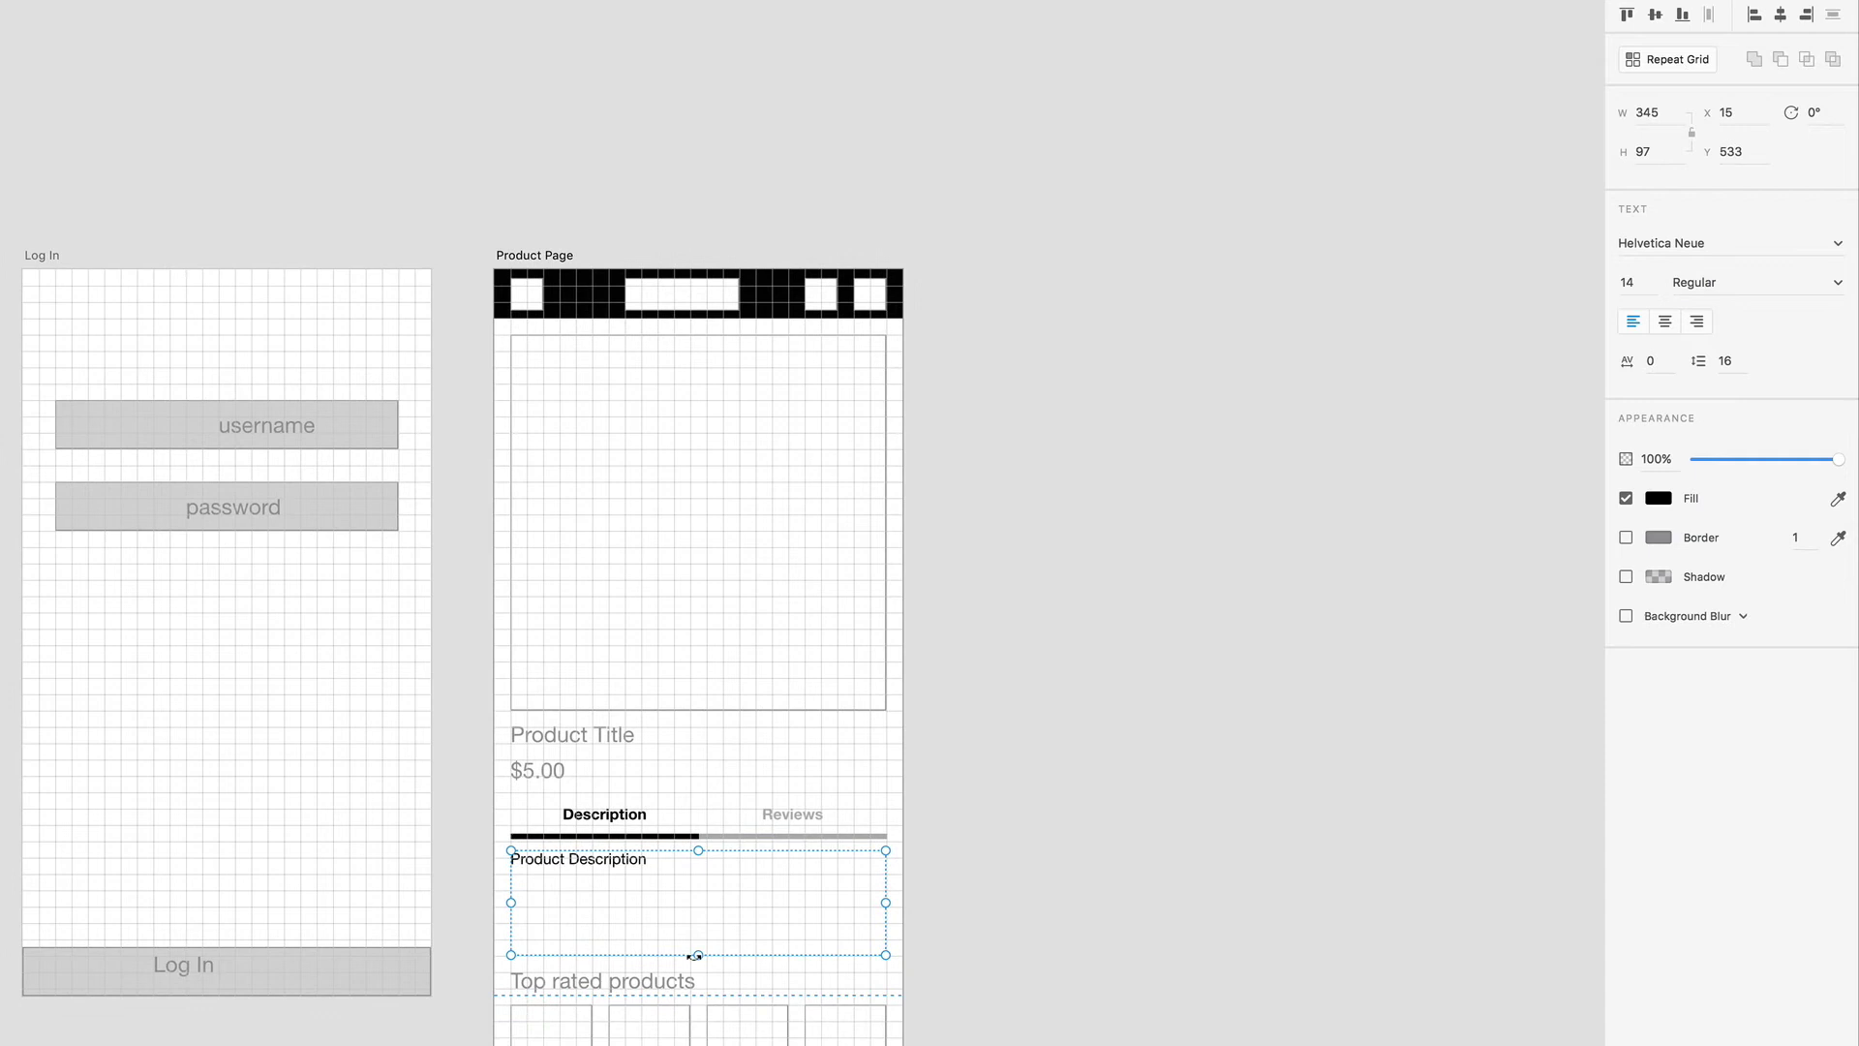
left_click(956, 861)
scroll(957, 857, "down", 5)
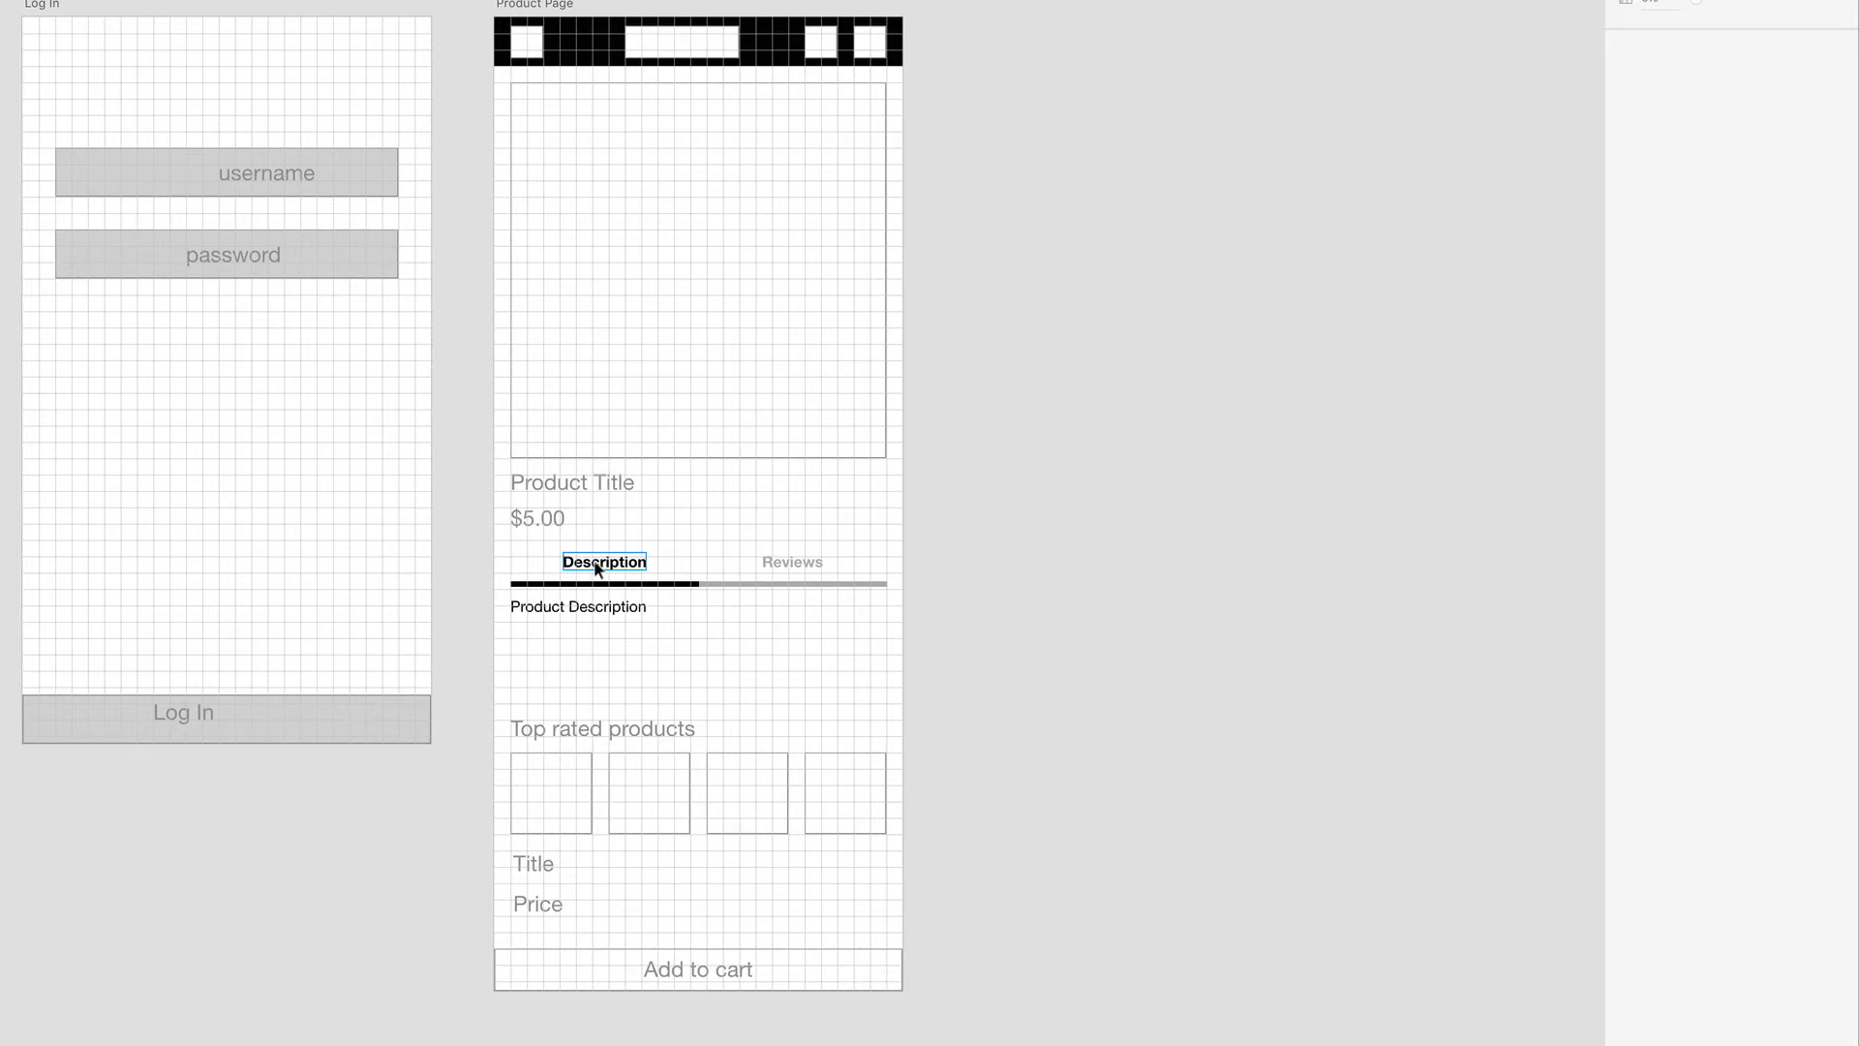
Copy the Description label and paste its appearance onto the Top rated products heading
left_click(591, 727)
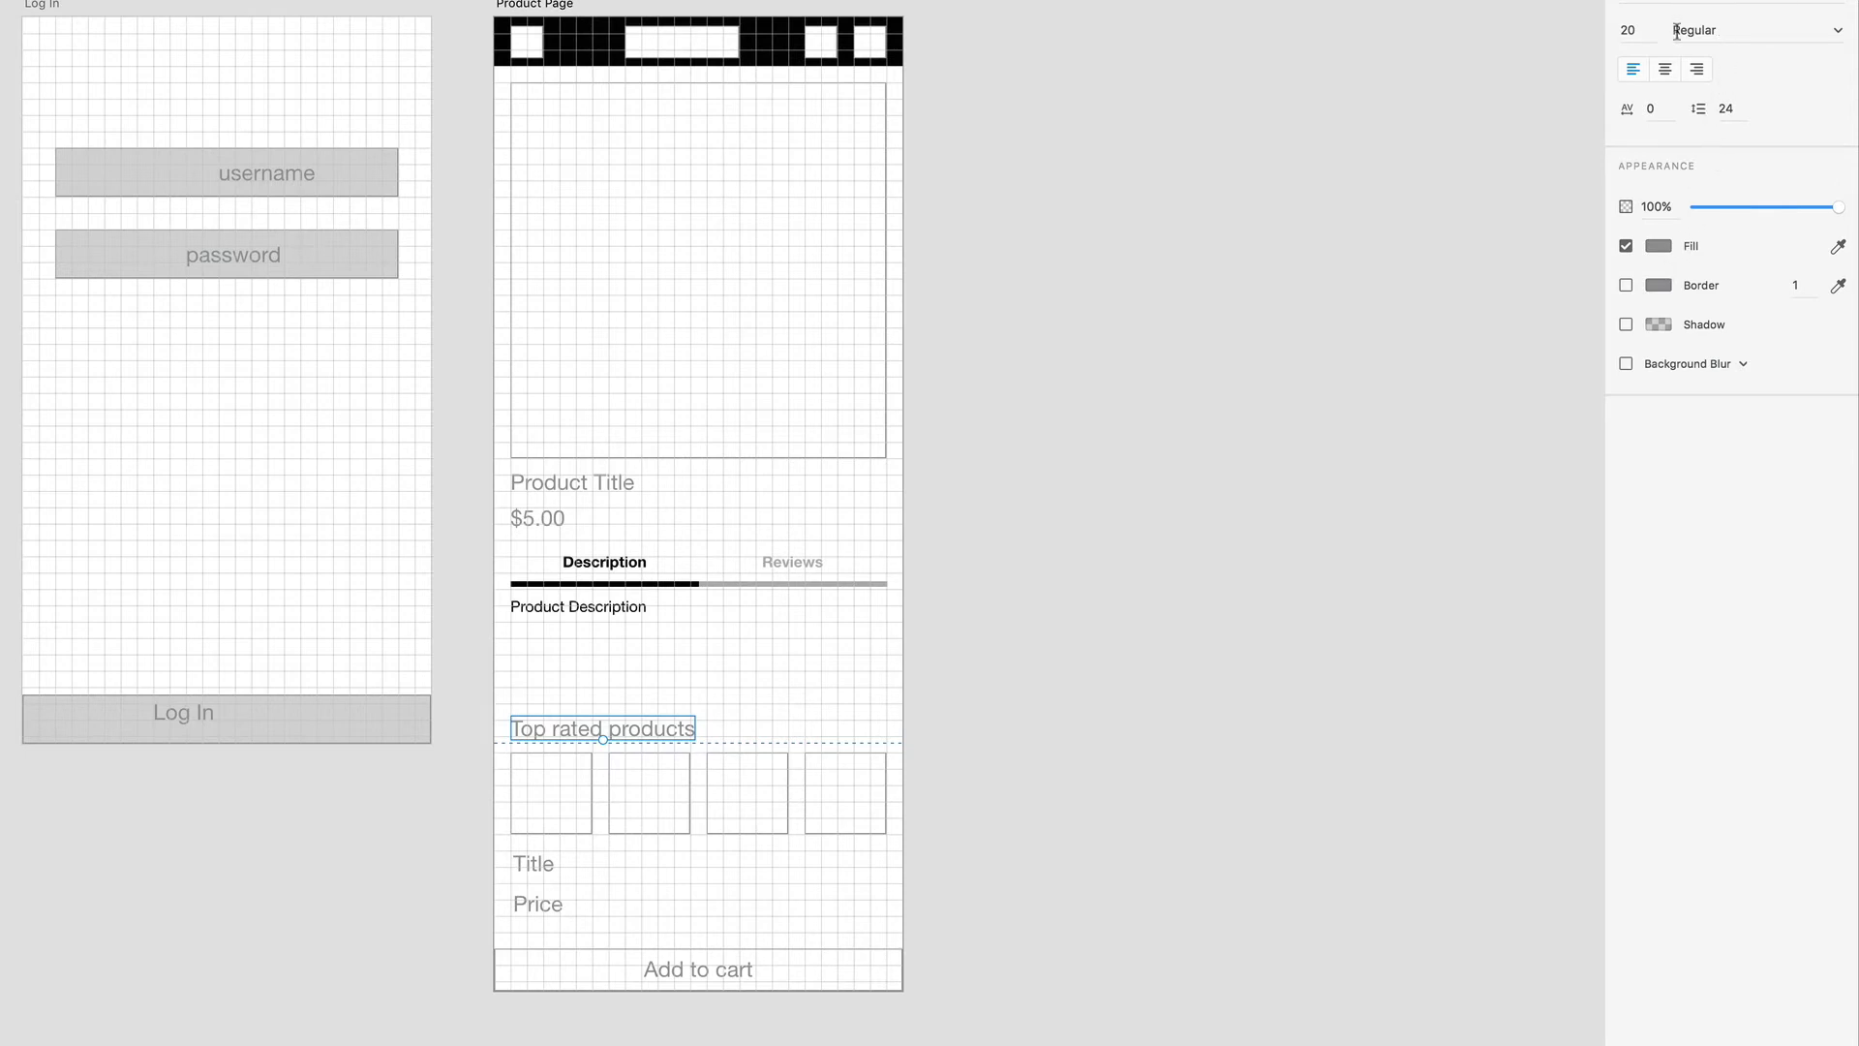
left_click(583, 565)
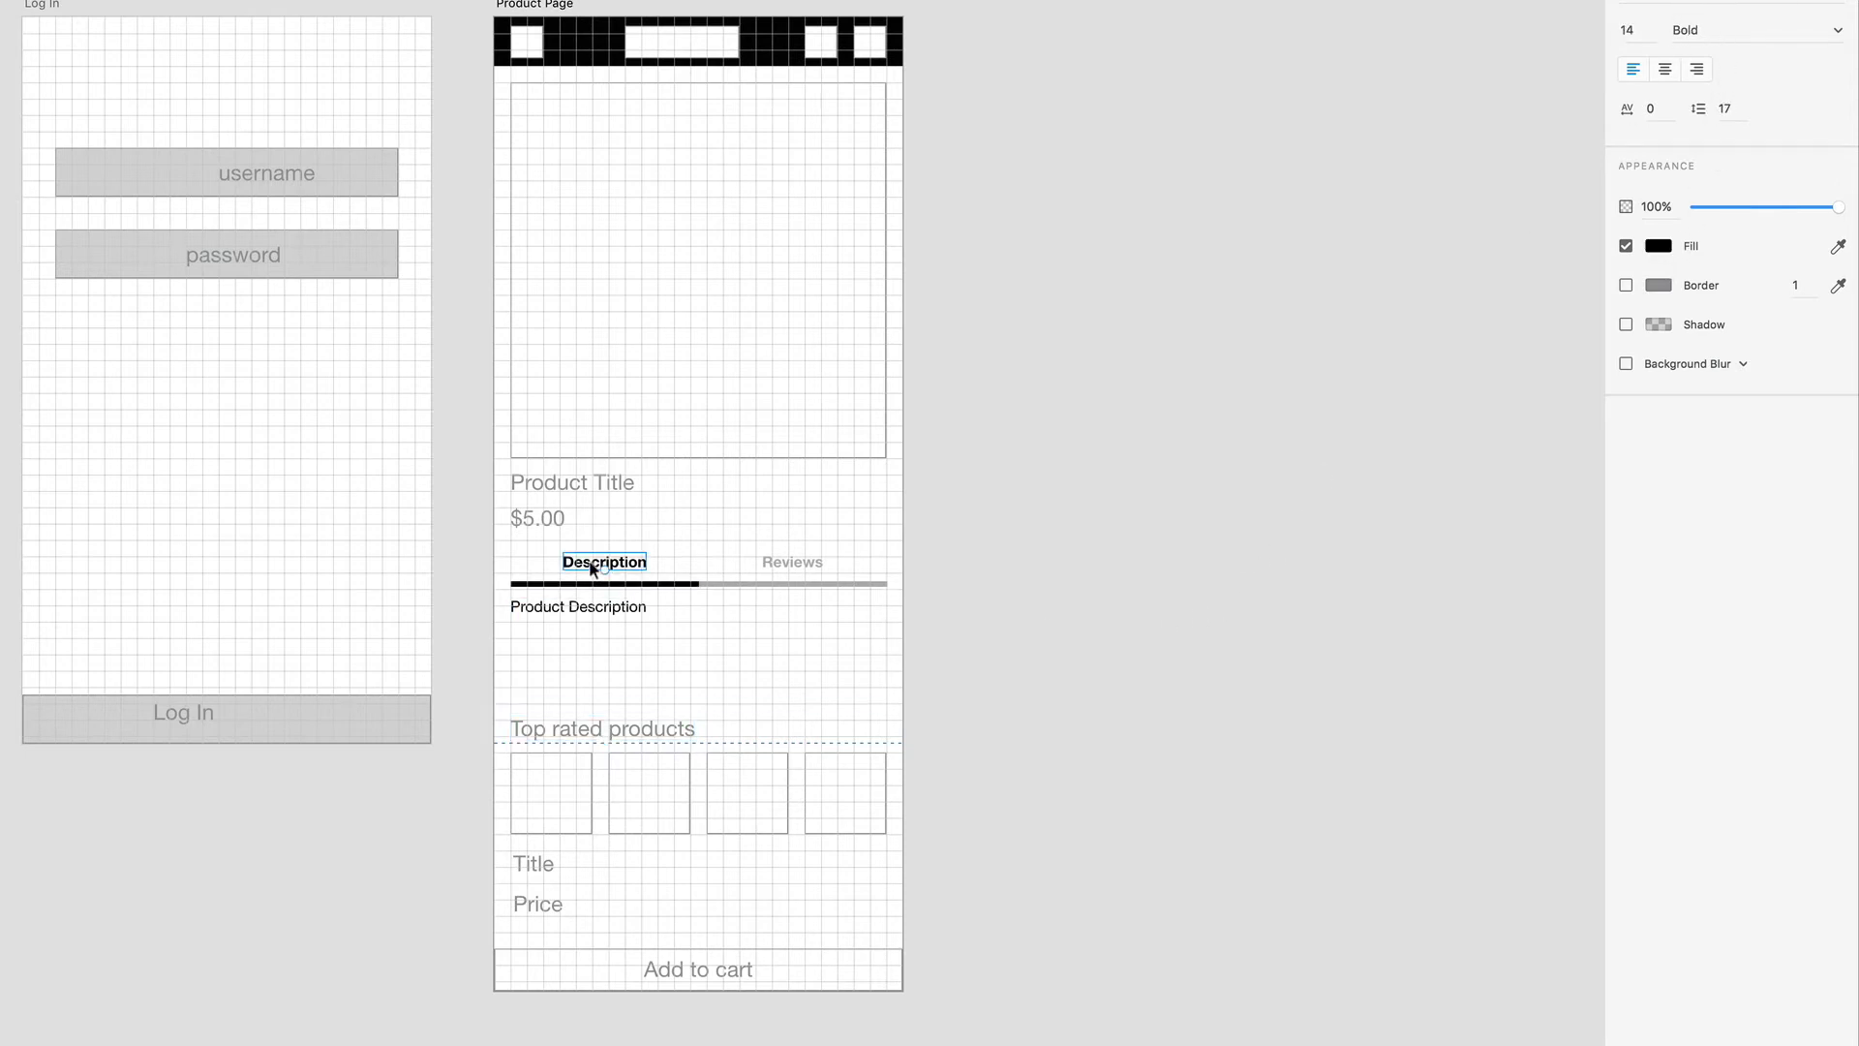
right_click(581, 562)
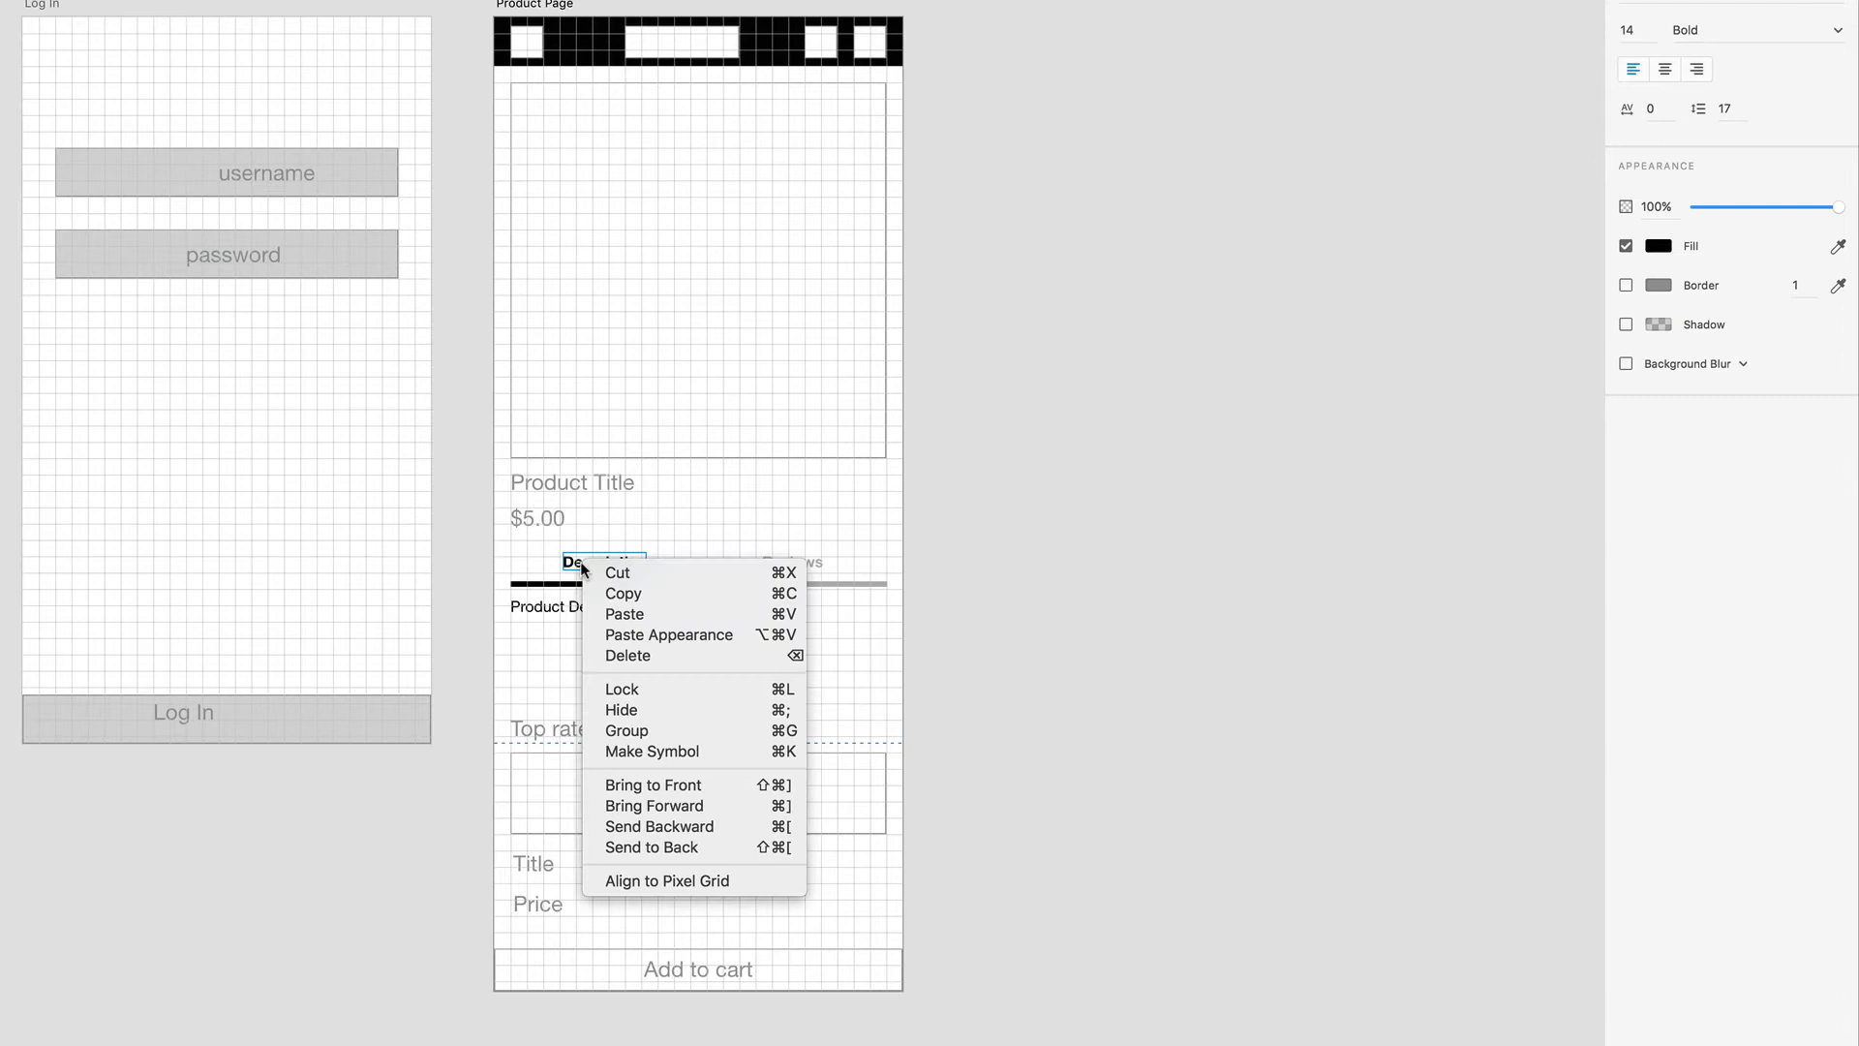
left_click(620, 593)
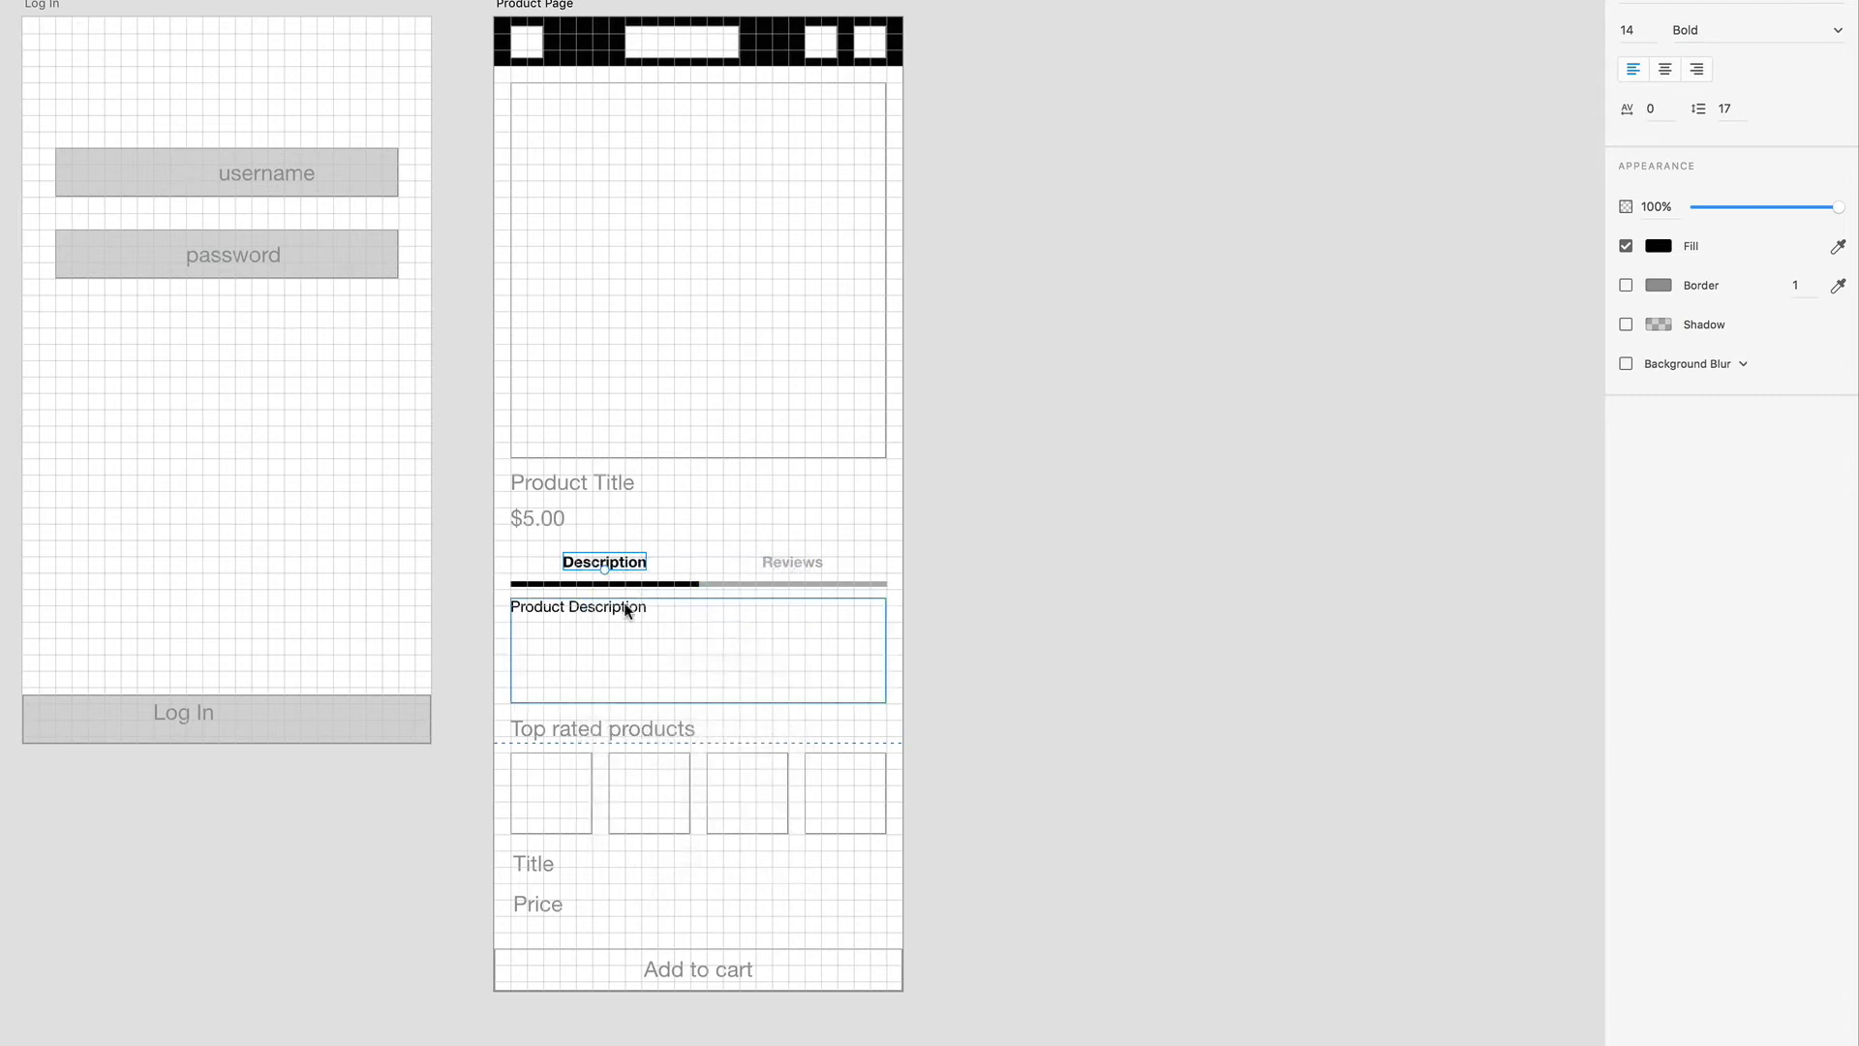
left_click(575, 724)
right_click(544, 738)
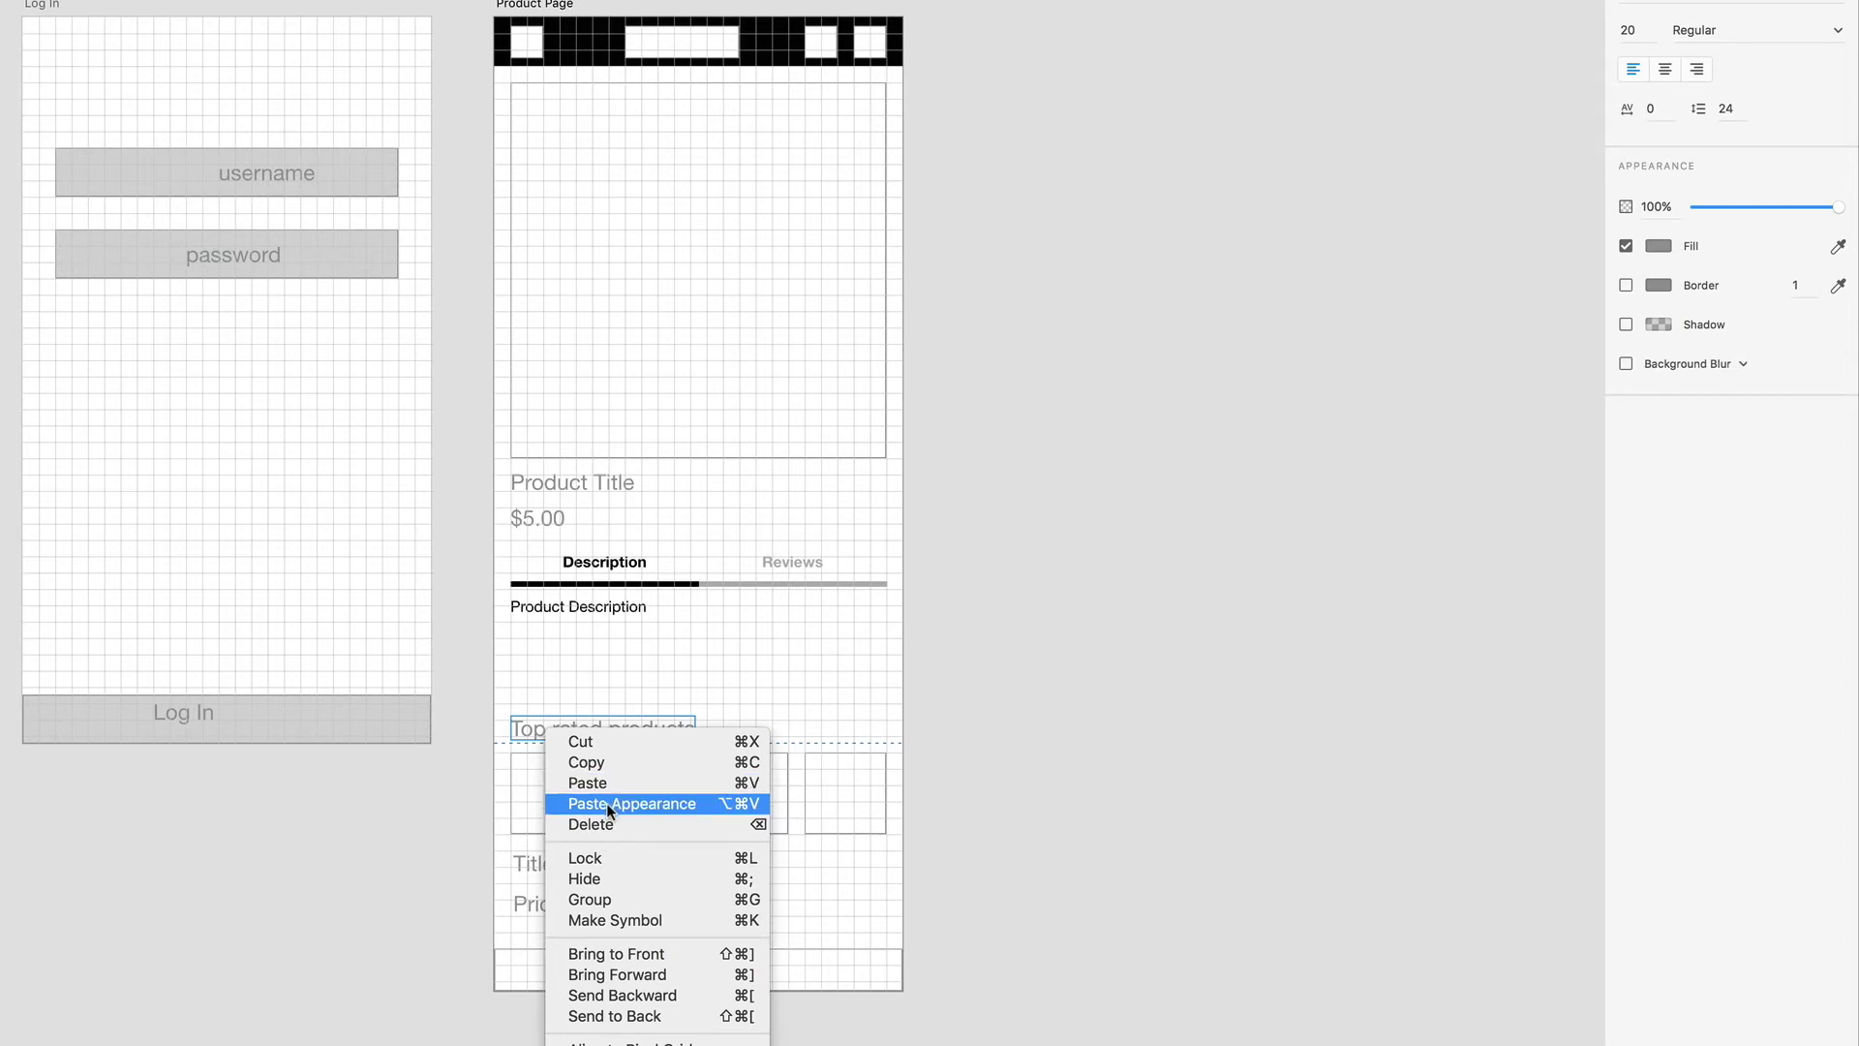
left_click(664, 804)
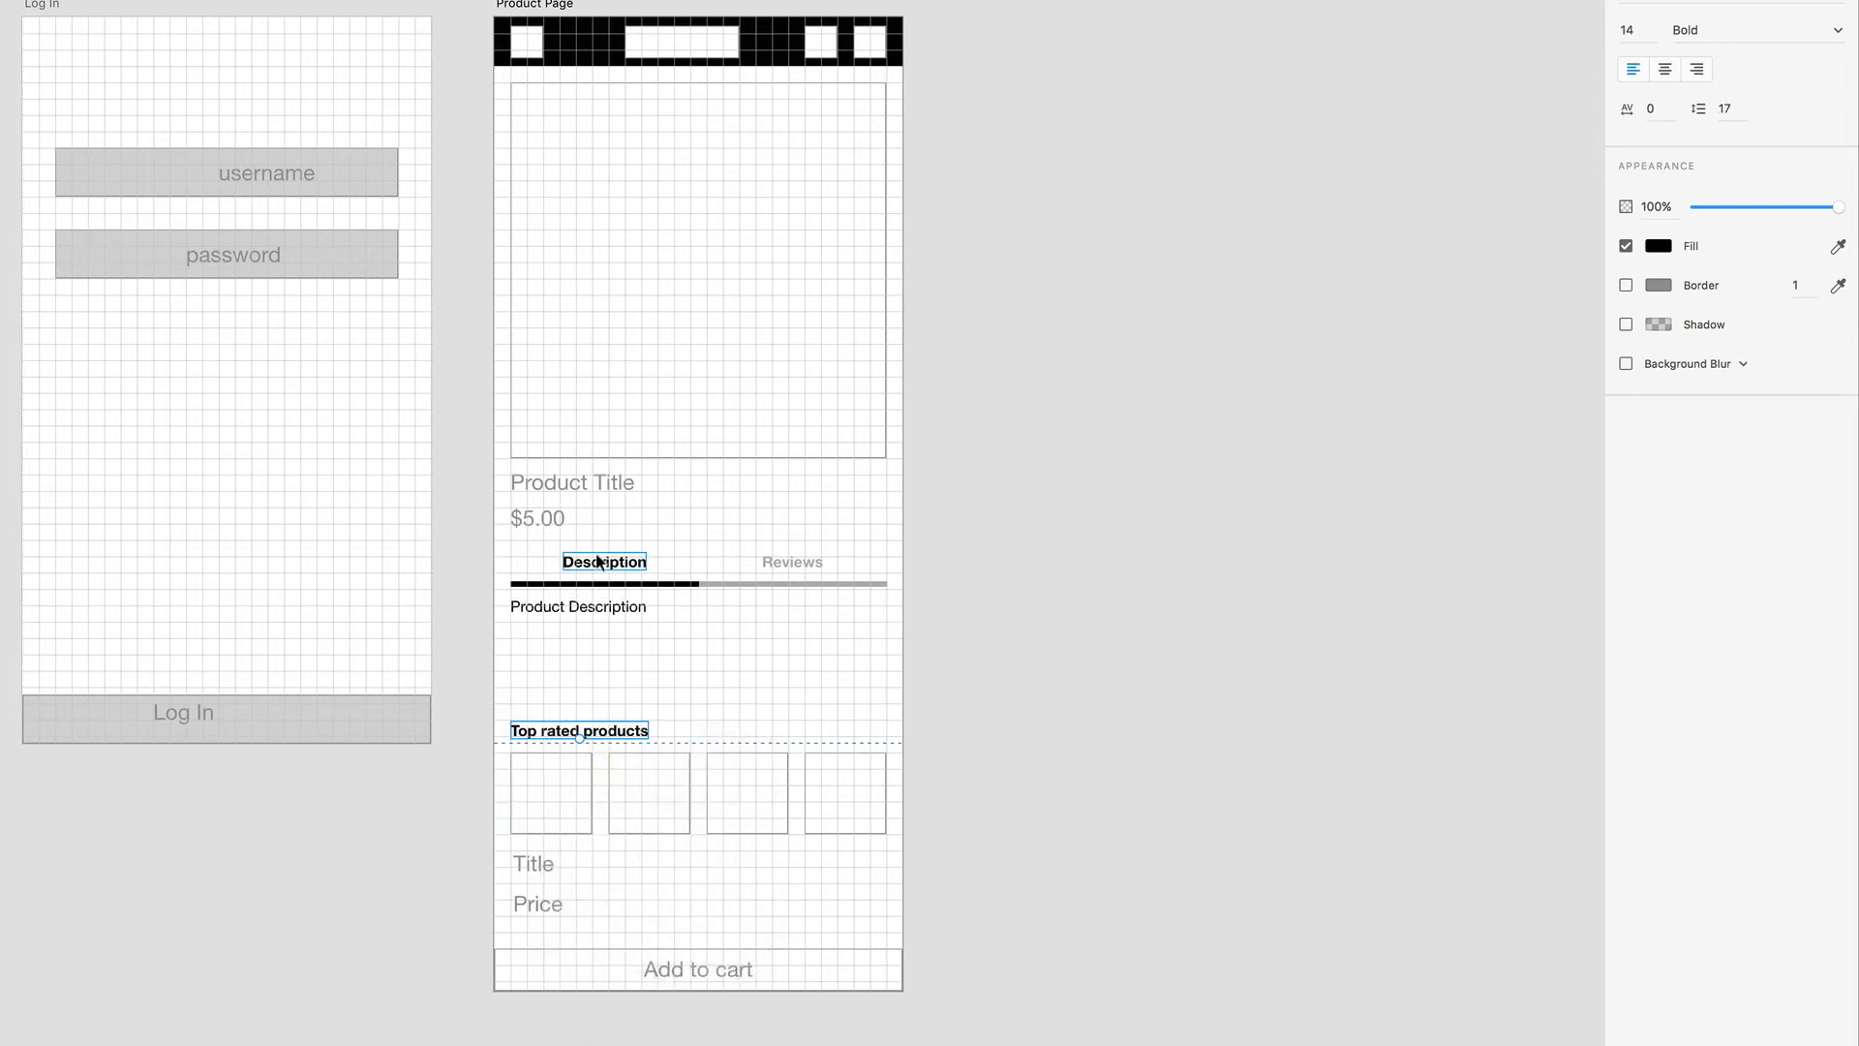
left_click(716, 718)
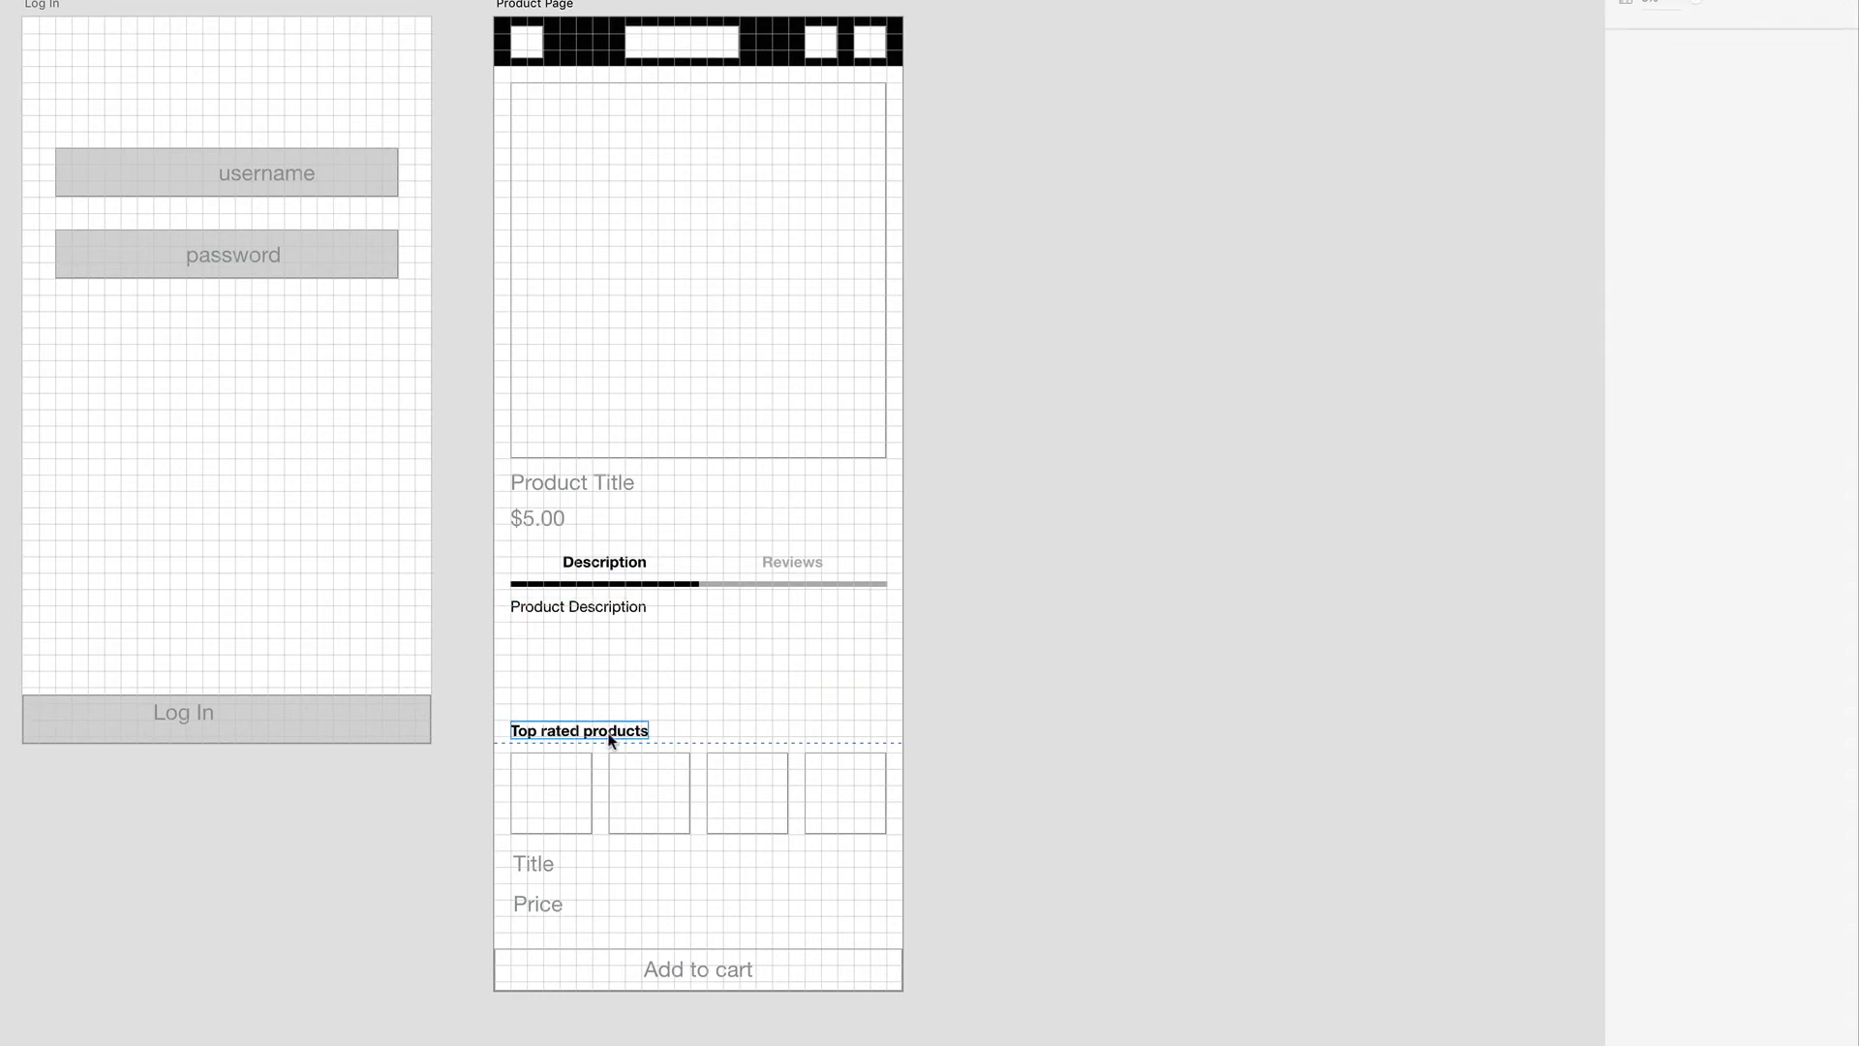
Set the Title text under the thumbnails to 12 pt black
left_click(542, 910)
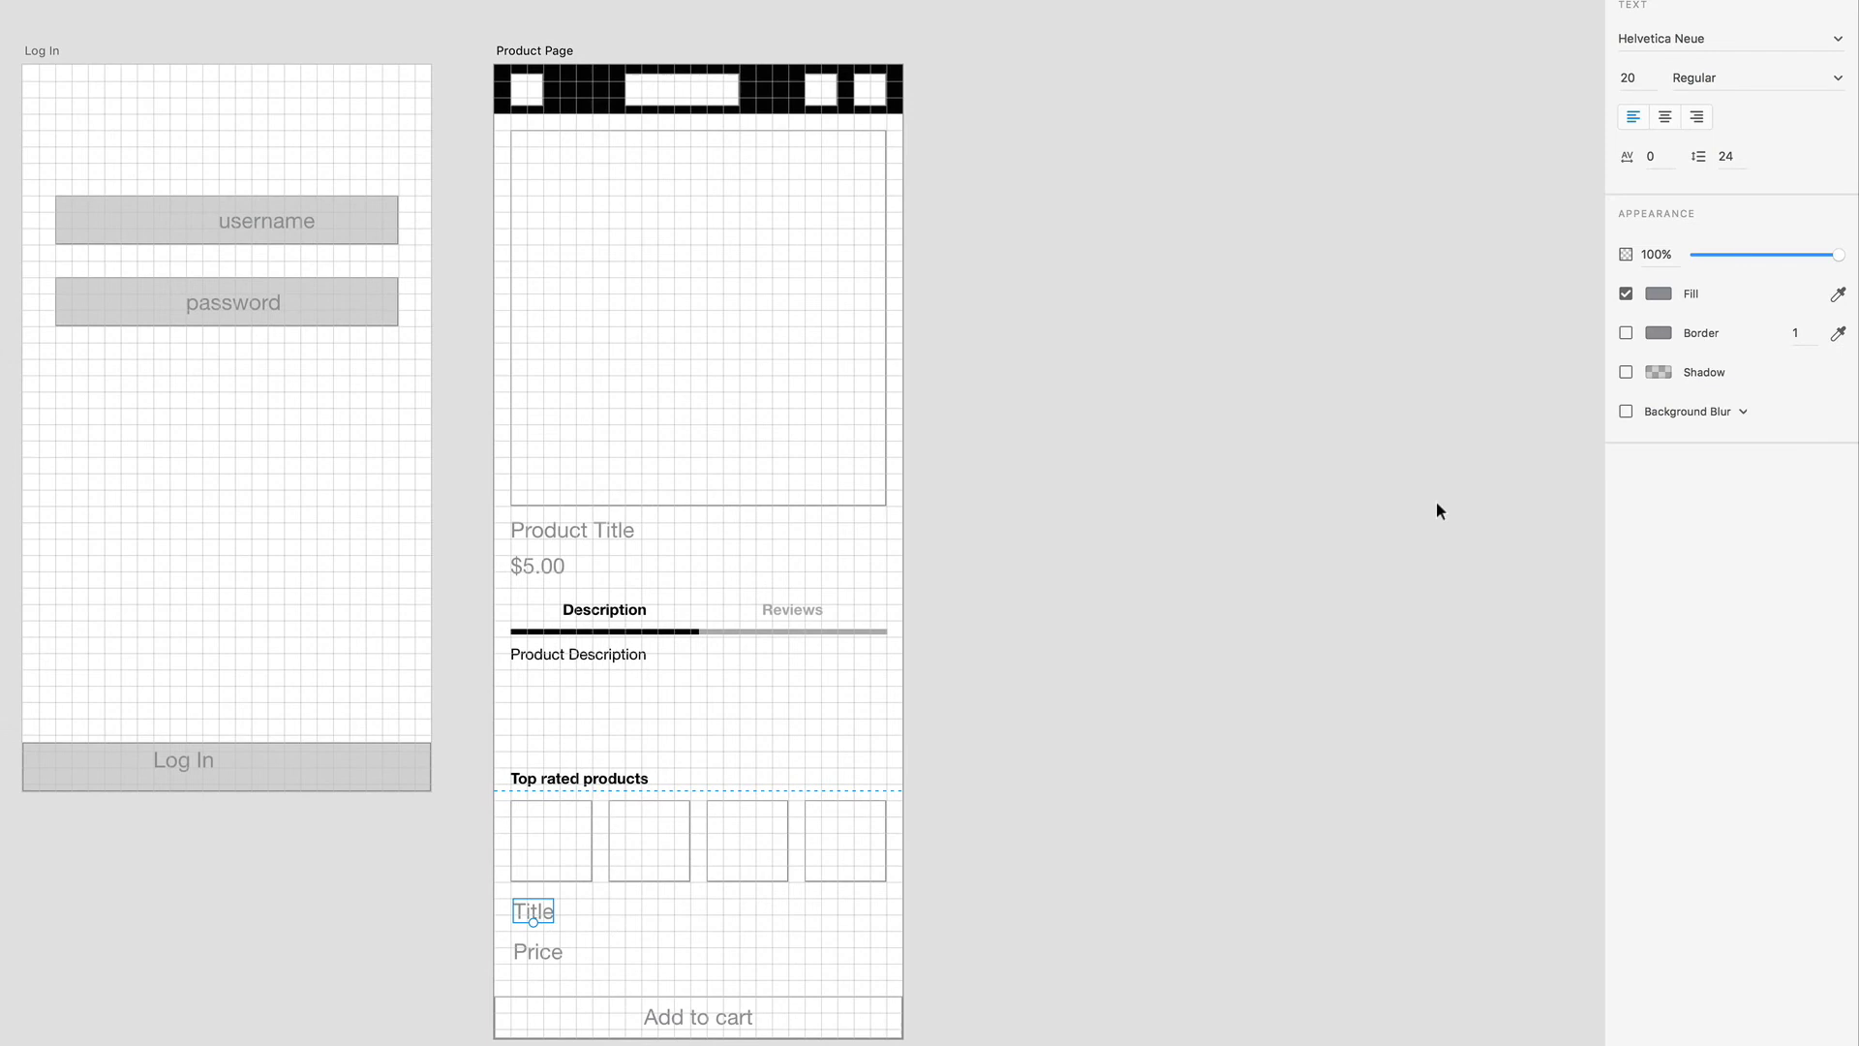
left_click(1631, 77)
type("12")
key("Return")
left_click(1658, 294)
left_click_drag(1468, 316, 1257, 377)
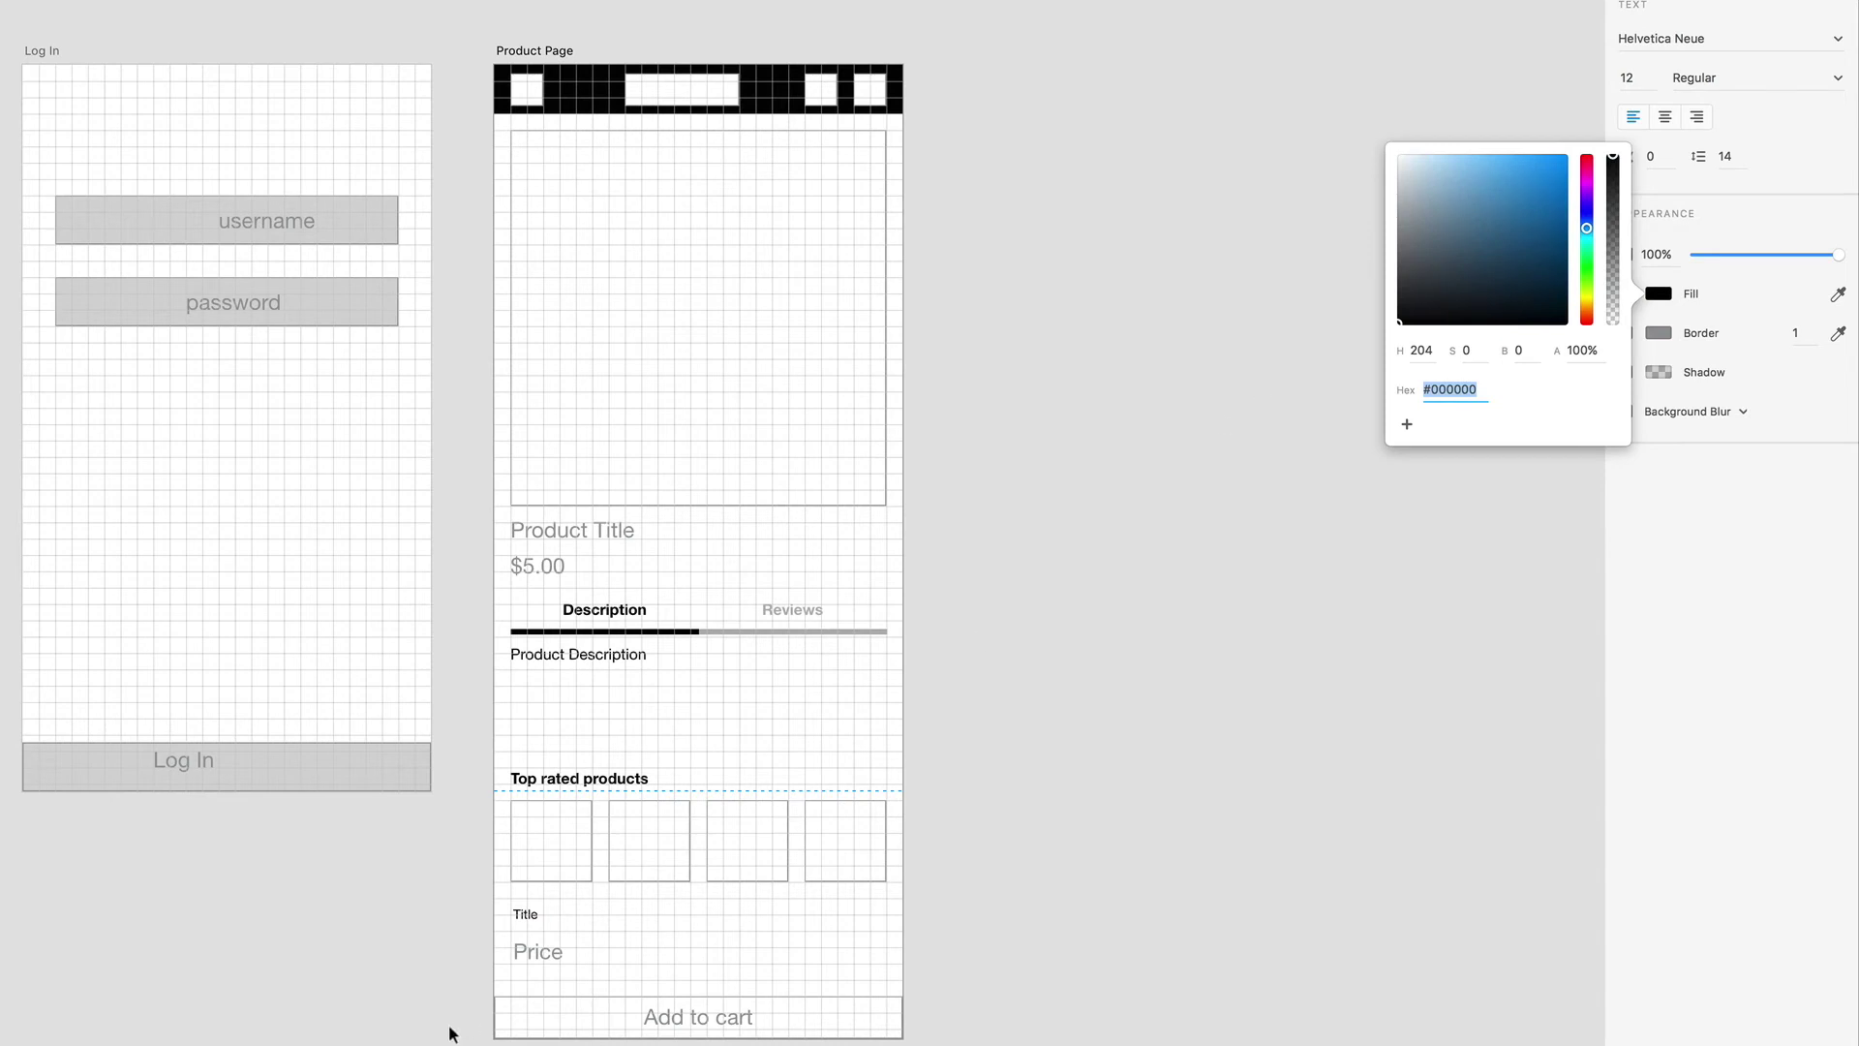
Make the Price text 12 pt Bold in a bright saturated blue
left_click(539, 953)
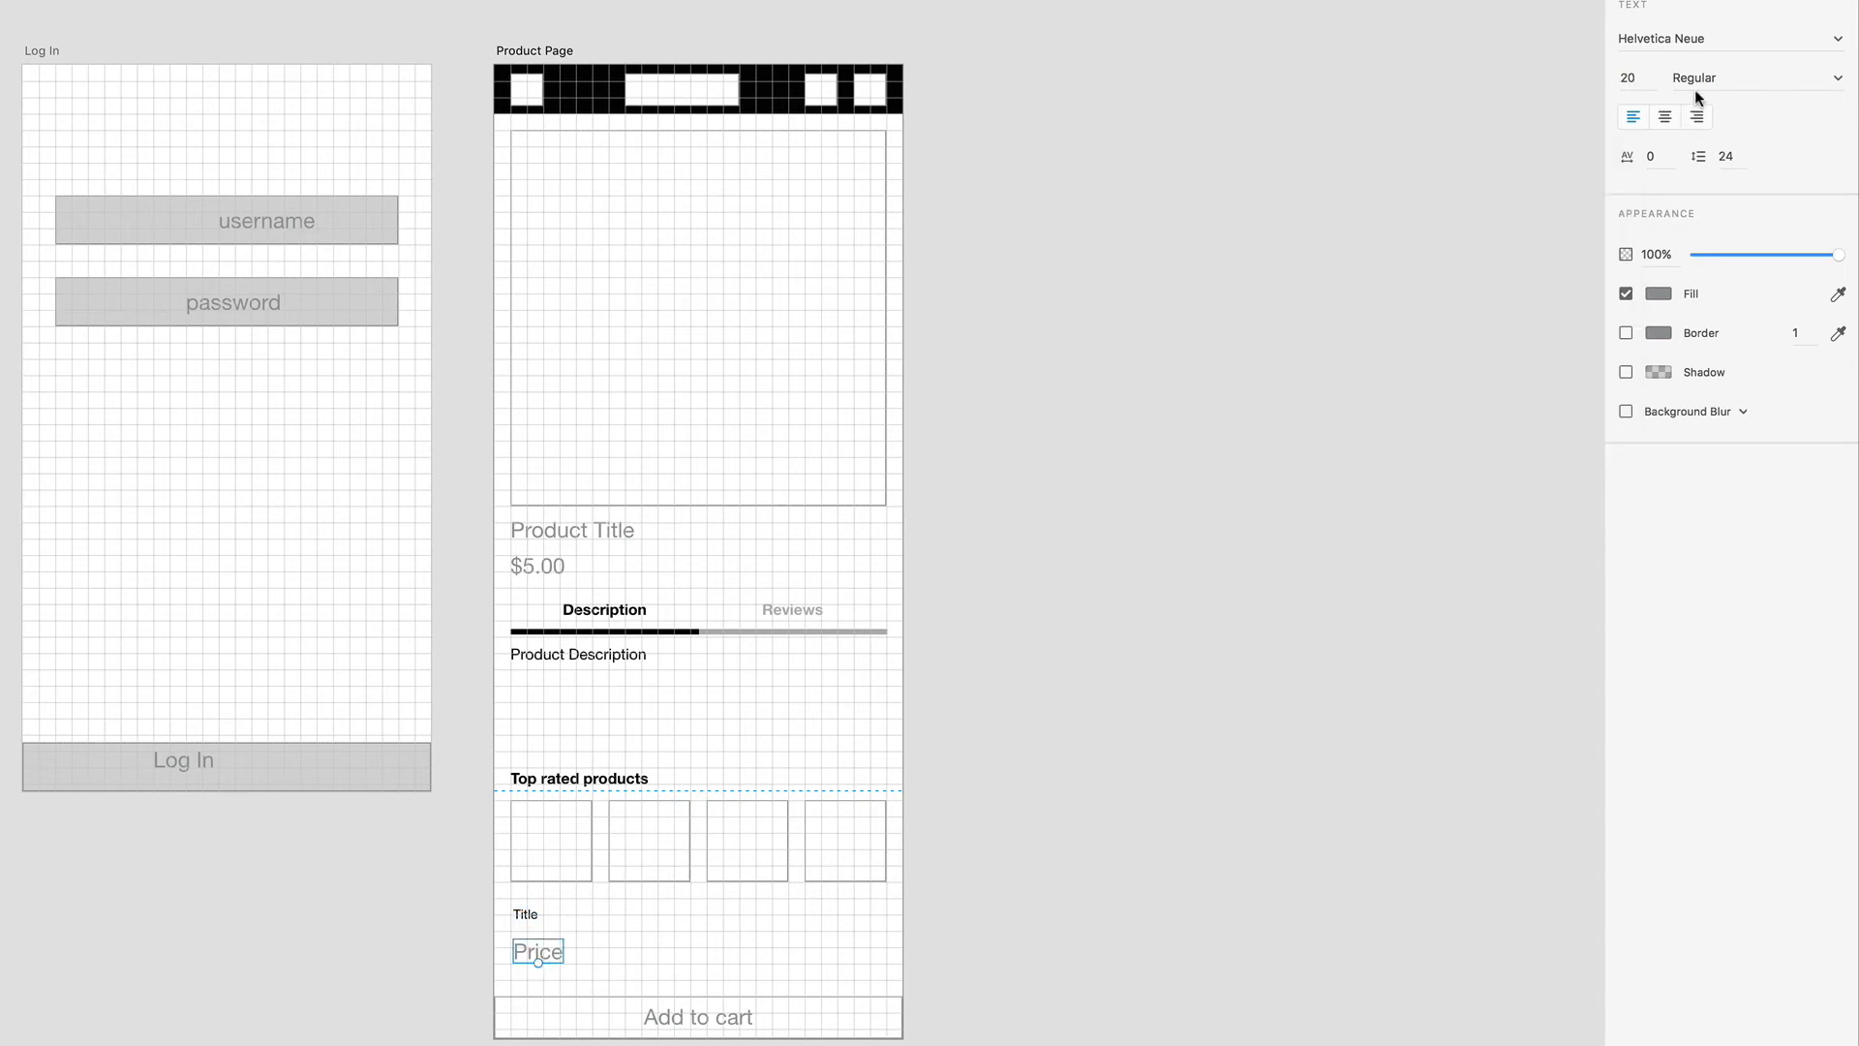
left_click(1636, 79)
type("12")
left_click(1709, 78)
left_click(1837, 79)
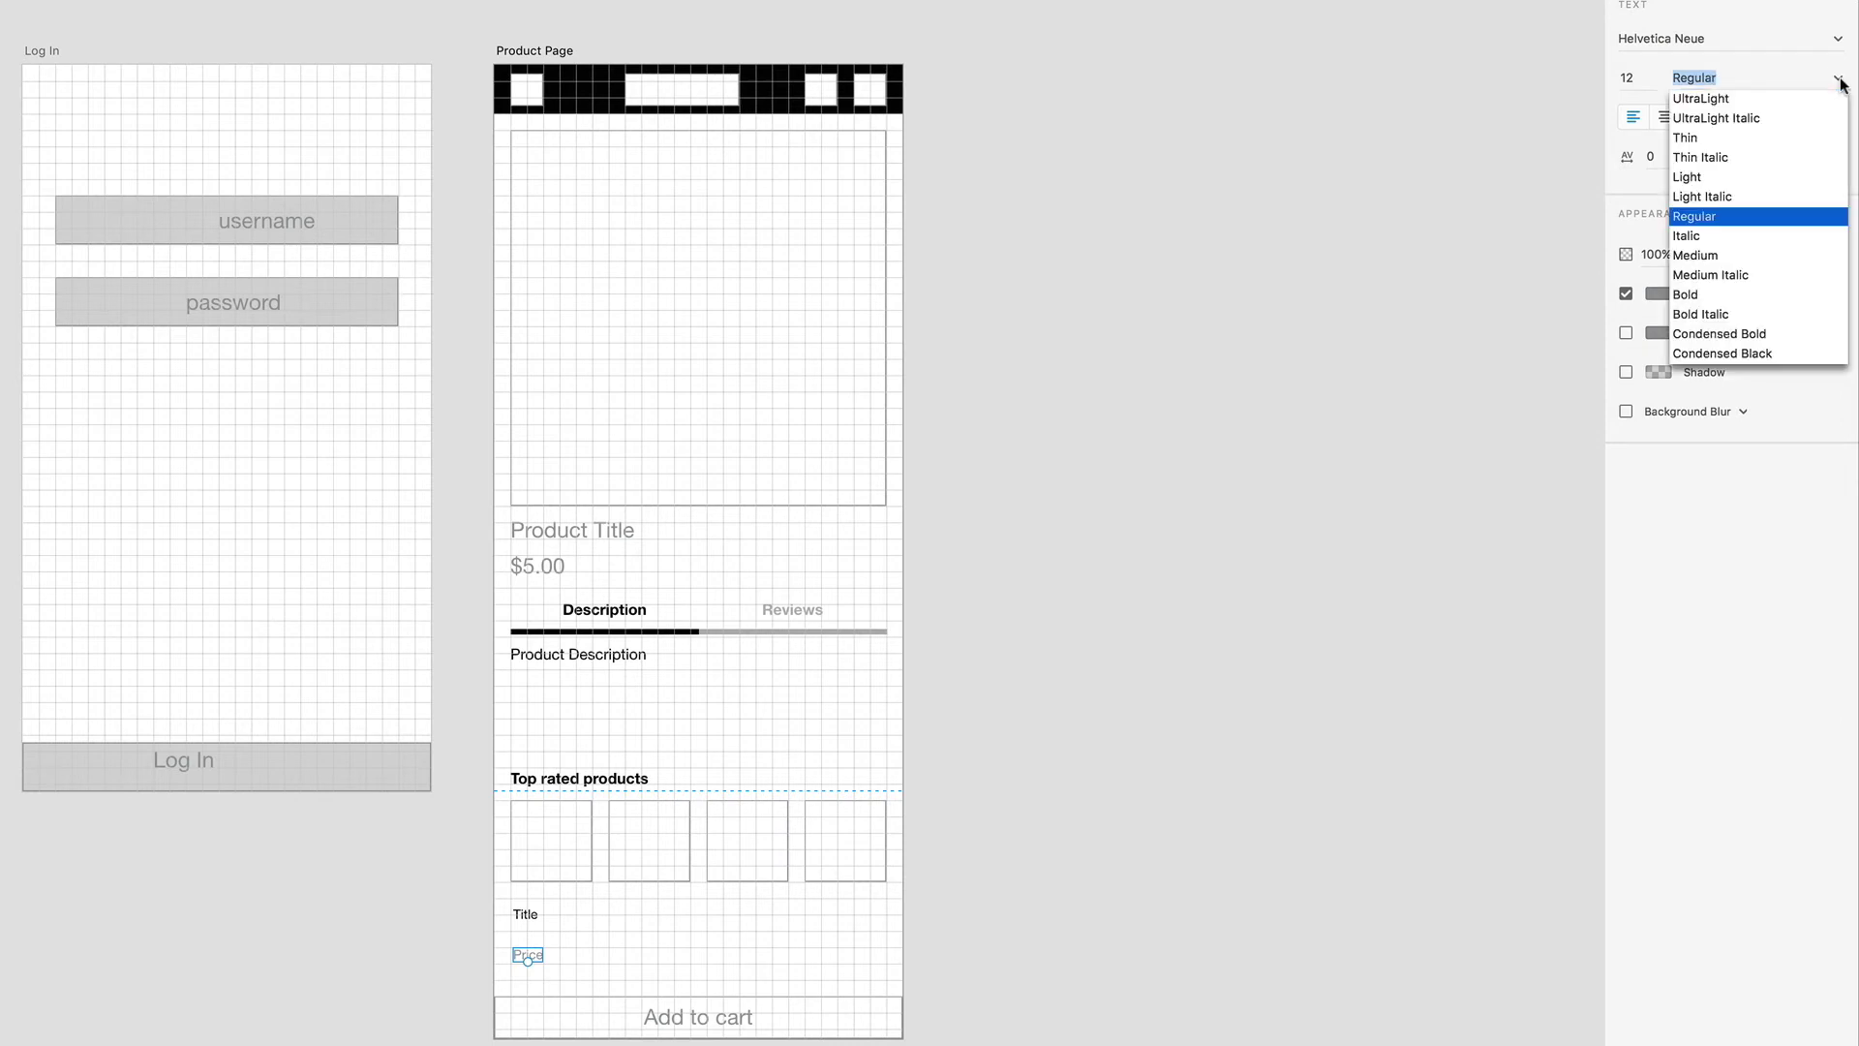
left_click(1696, 294)
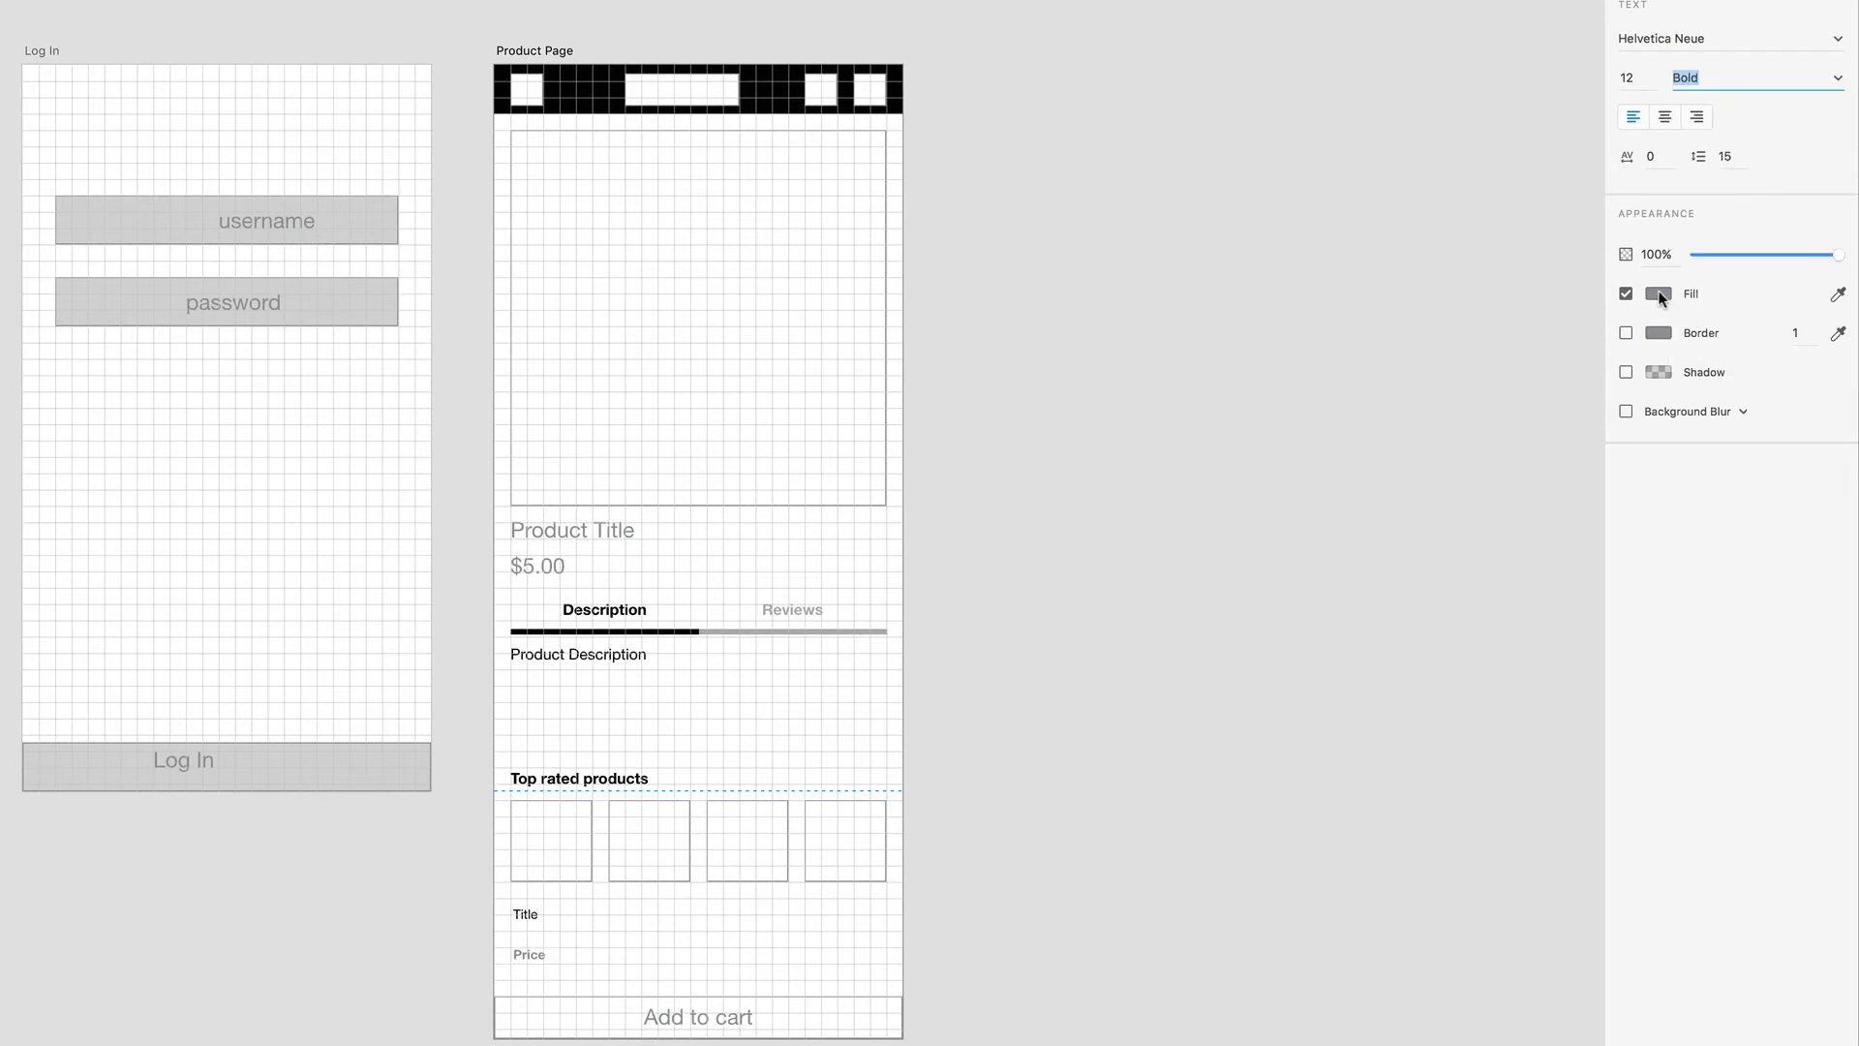
left_click(1658, 293)
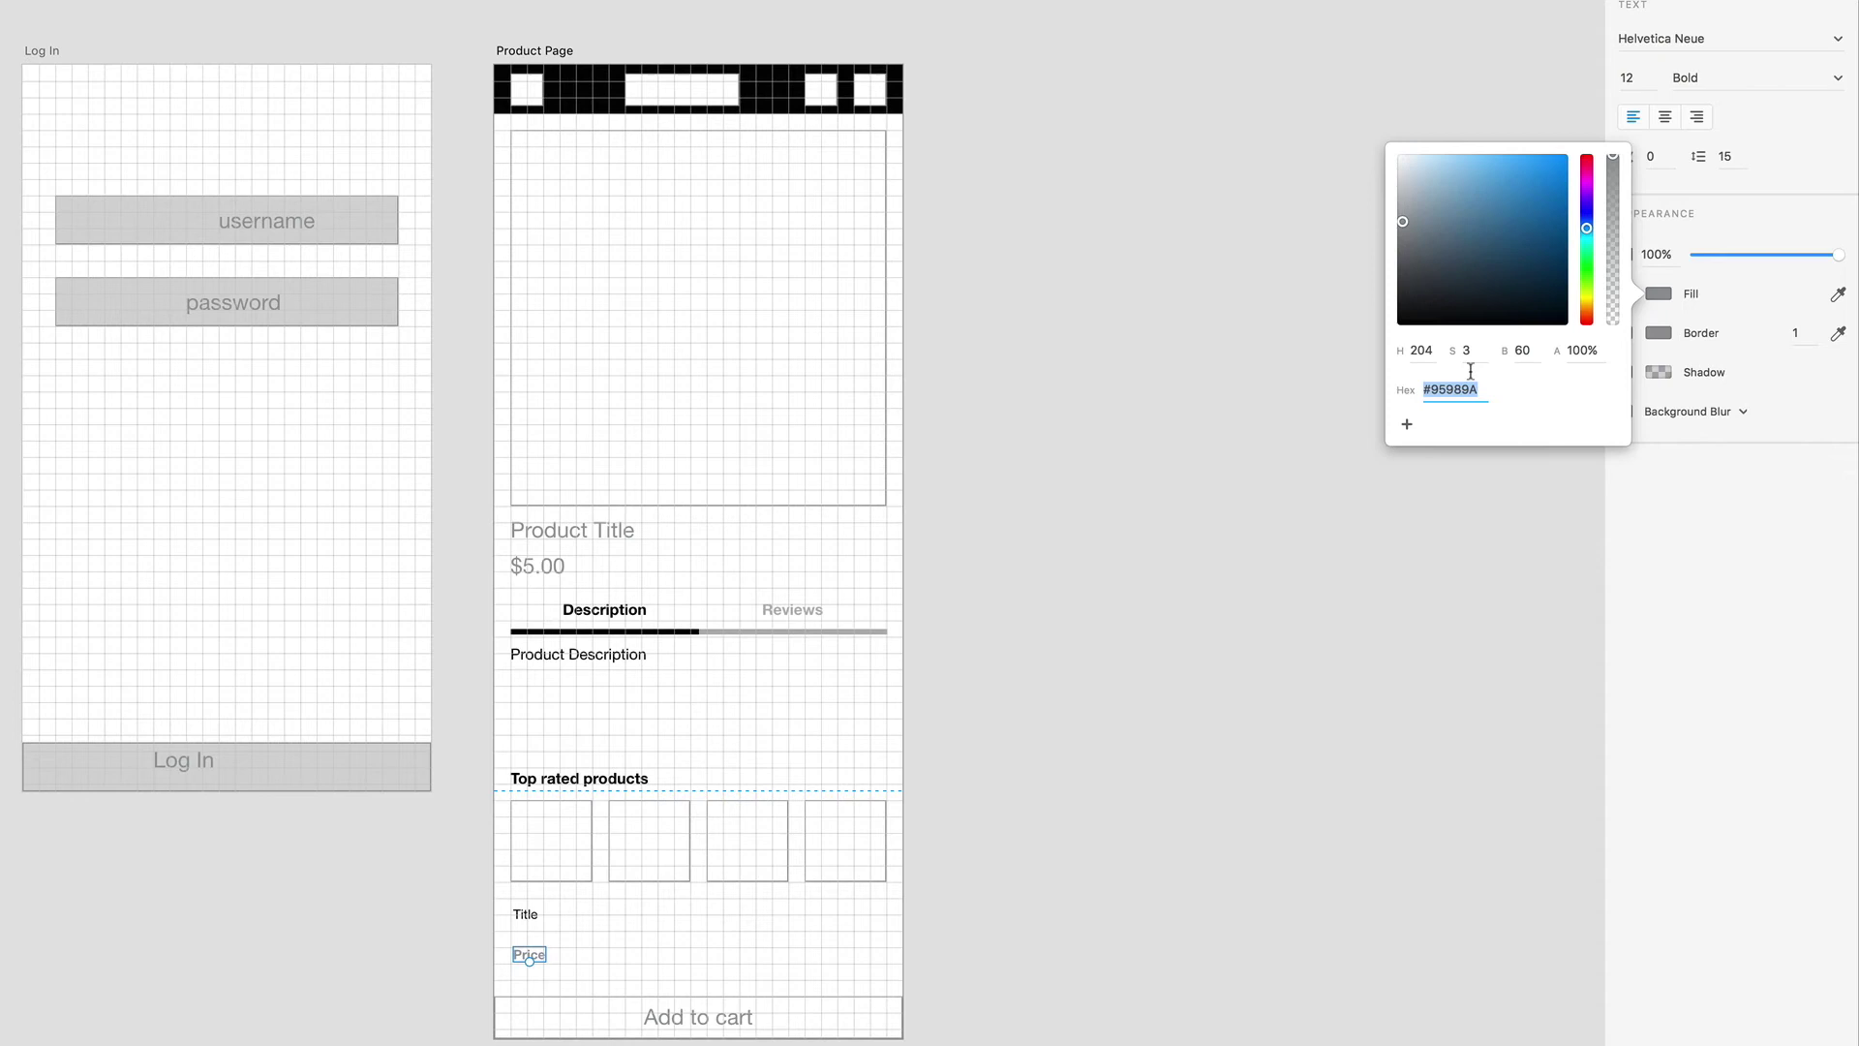
left_click(1501, 208)
left_click_drag(1539, 188, 1578, 150)
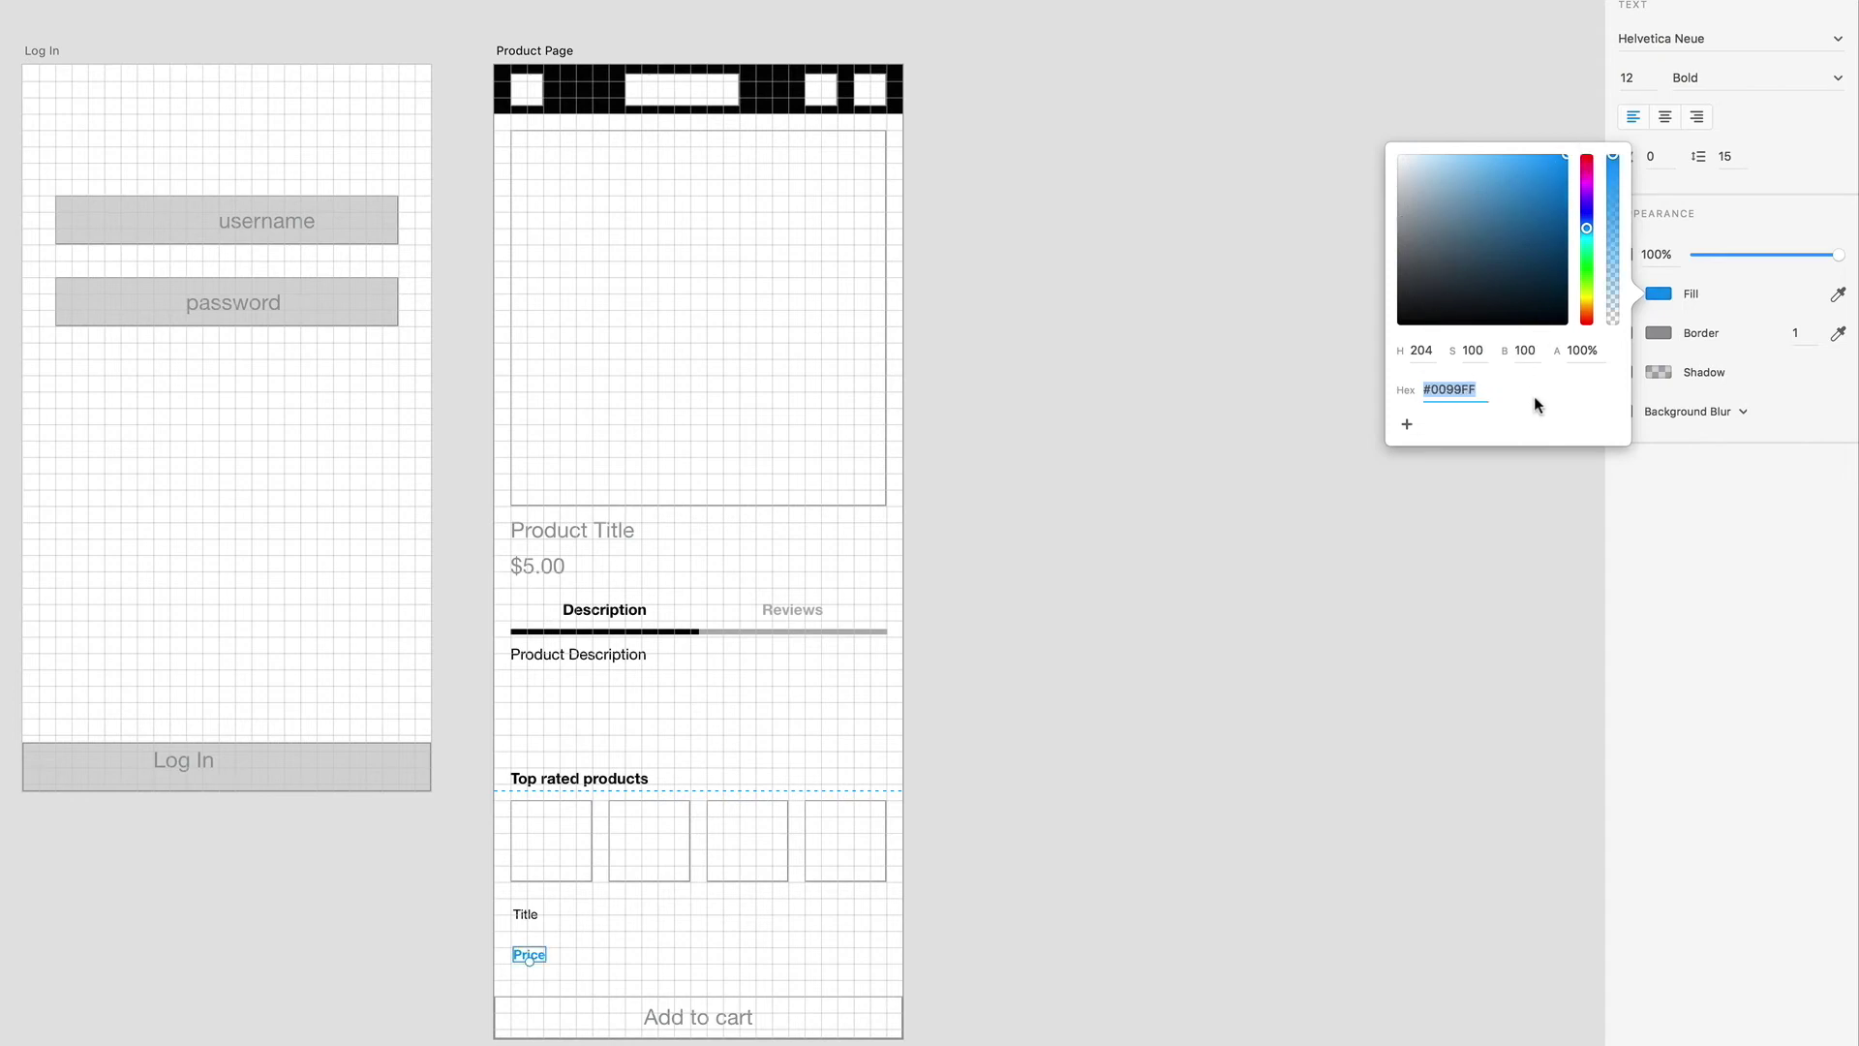
left_click(1278, 372)
Nudge Title up toward the thumbnail and drag Price up directly beneath it
left_click(525, 914)
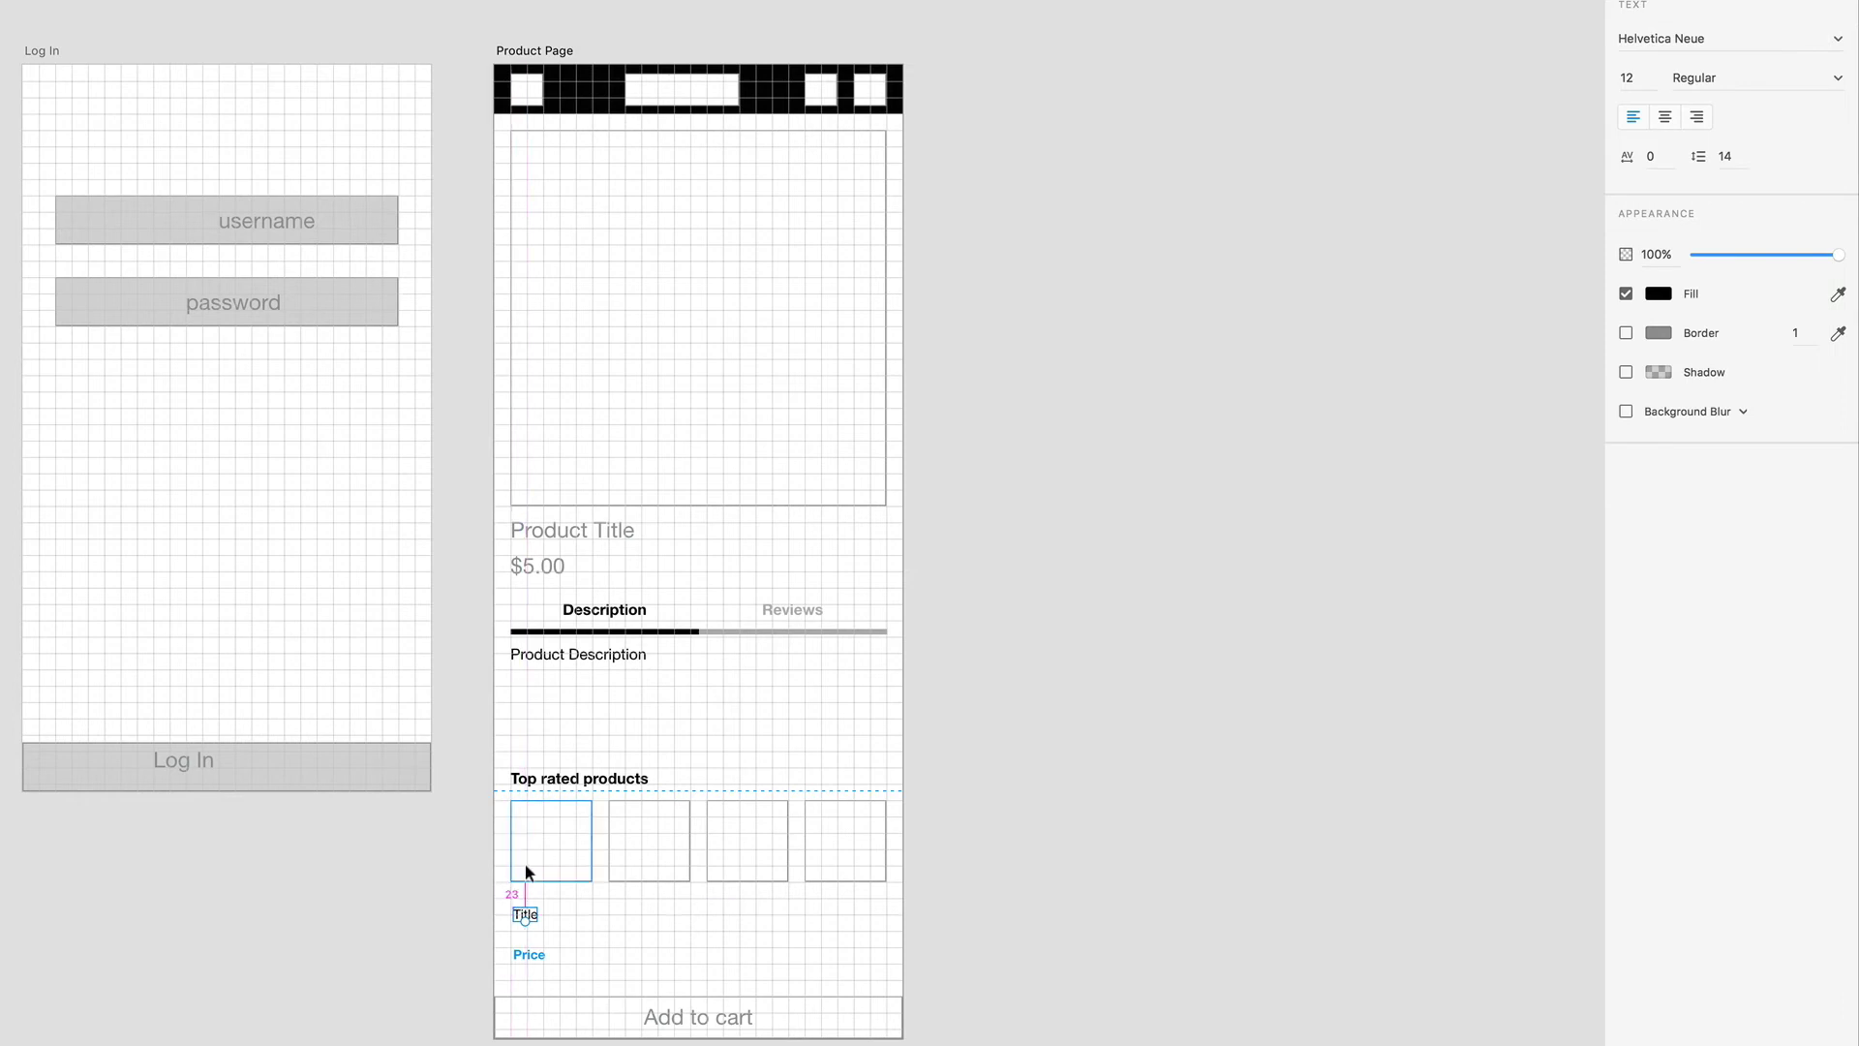
key("Up")
key("shift+Up")
key("Up")
left_click_drag(524, 949, 527, 918)
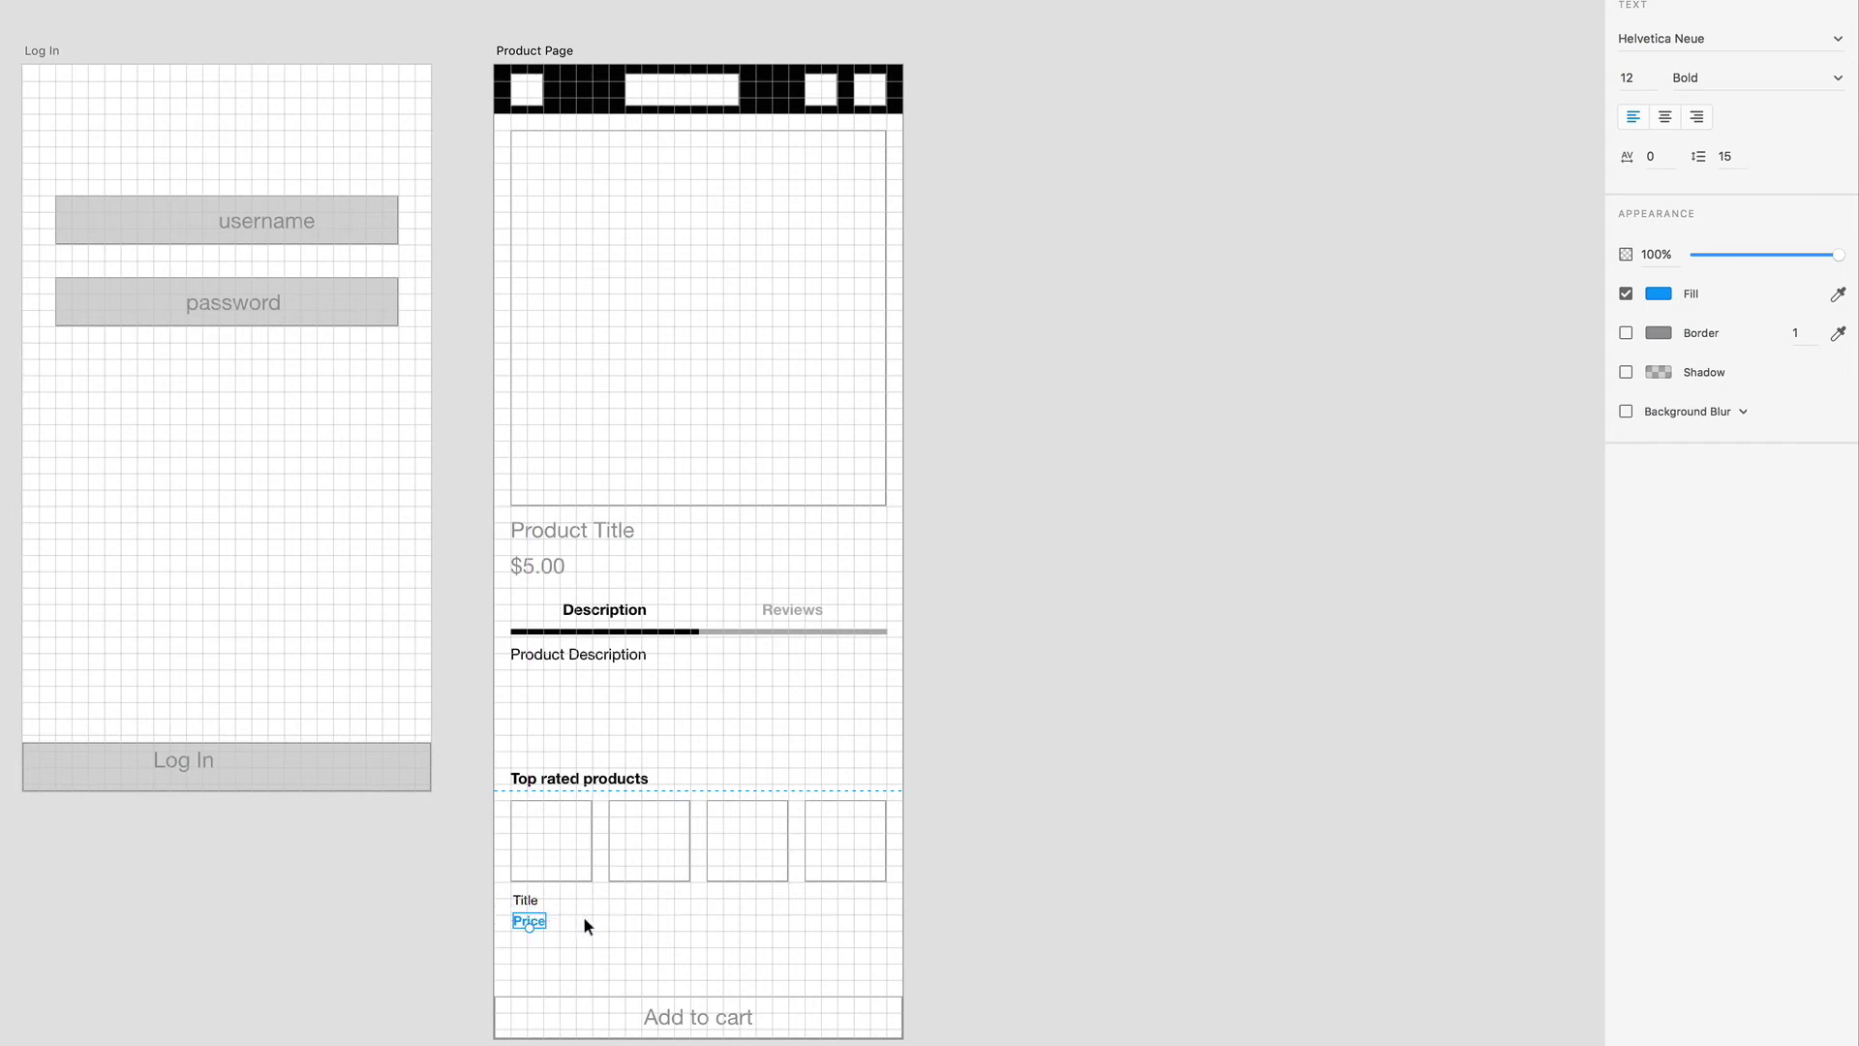
left_click(579, 925)
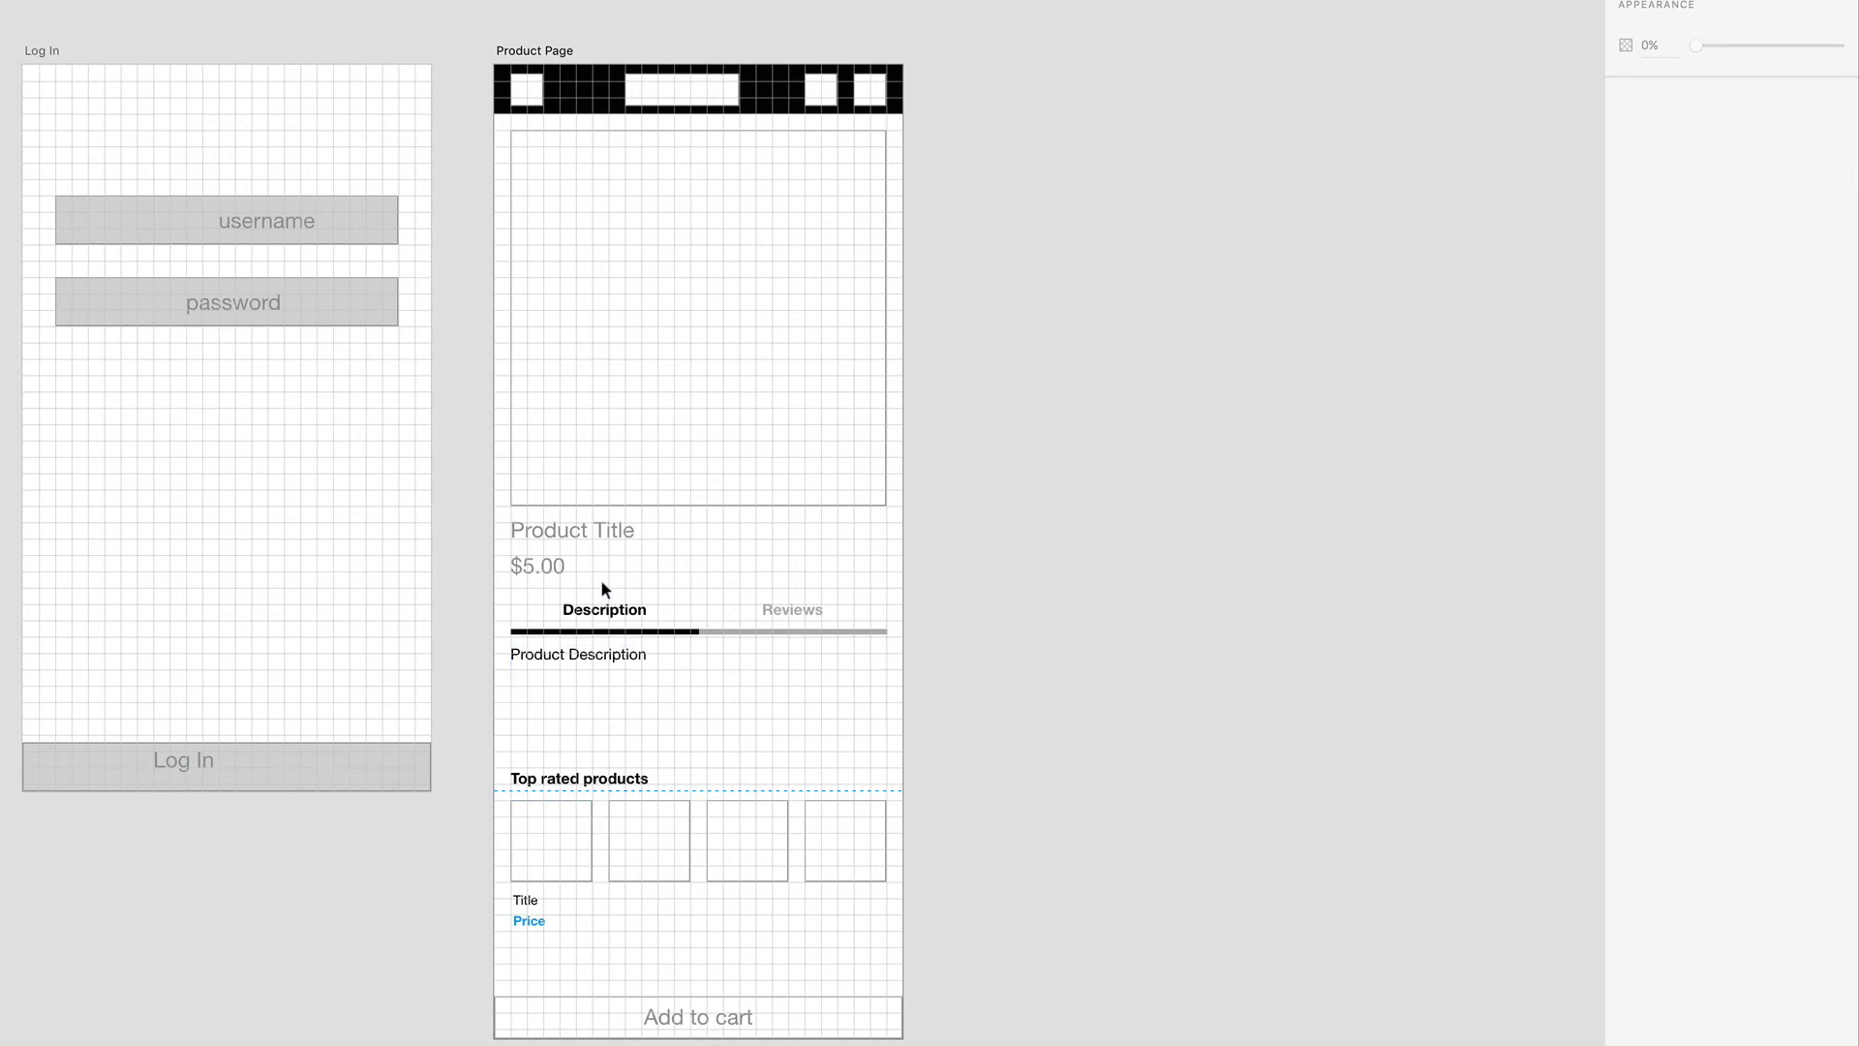
Make Product Title bold and black, and centre it horizontally
left_click(598, 527)
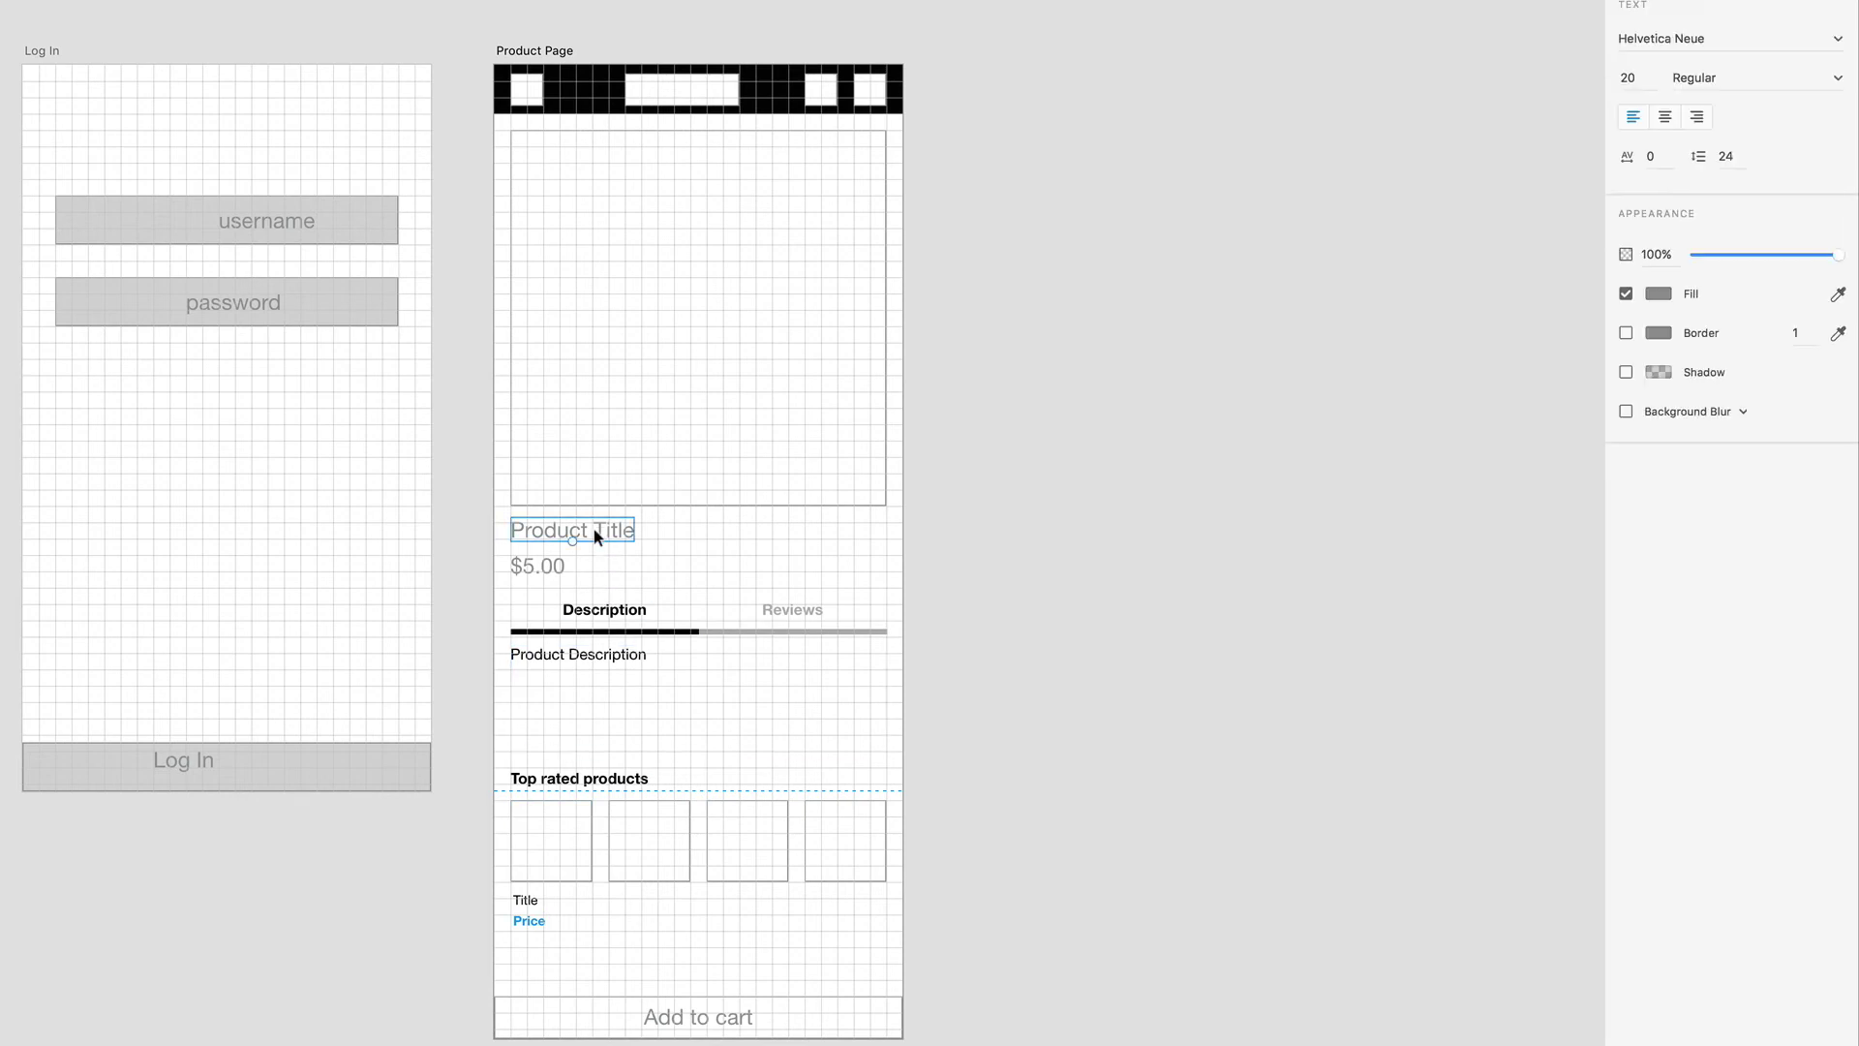
left_click(772, 545)
left_click(561, 534)
left_click(1845, 83)
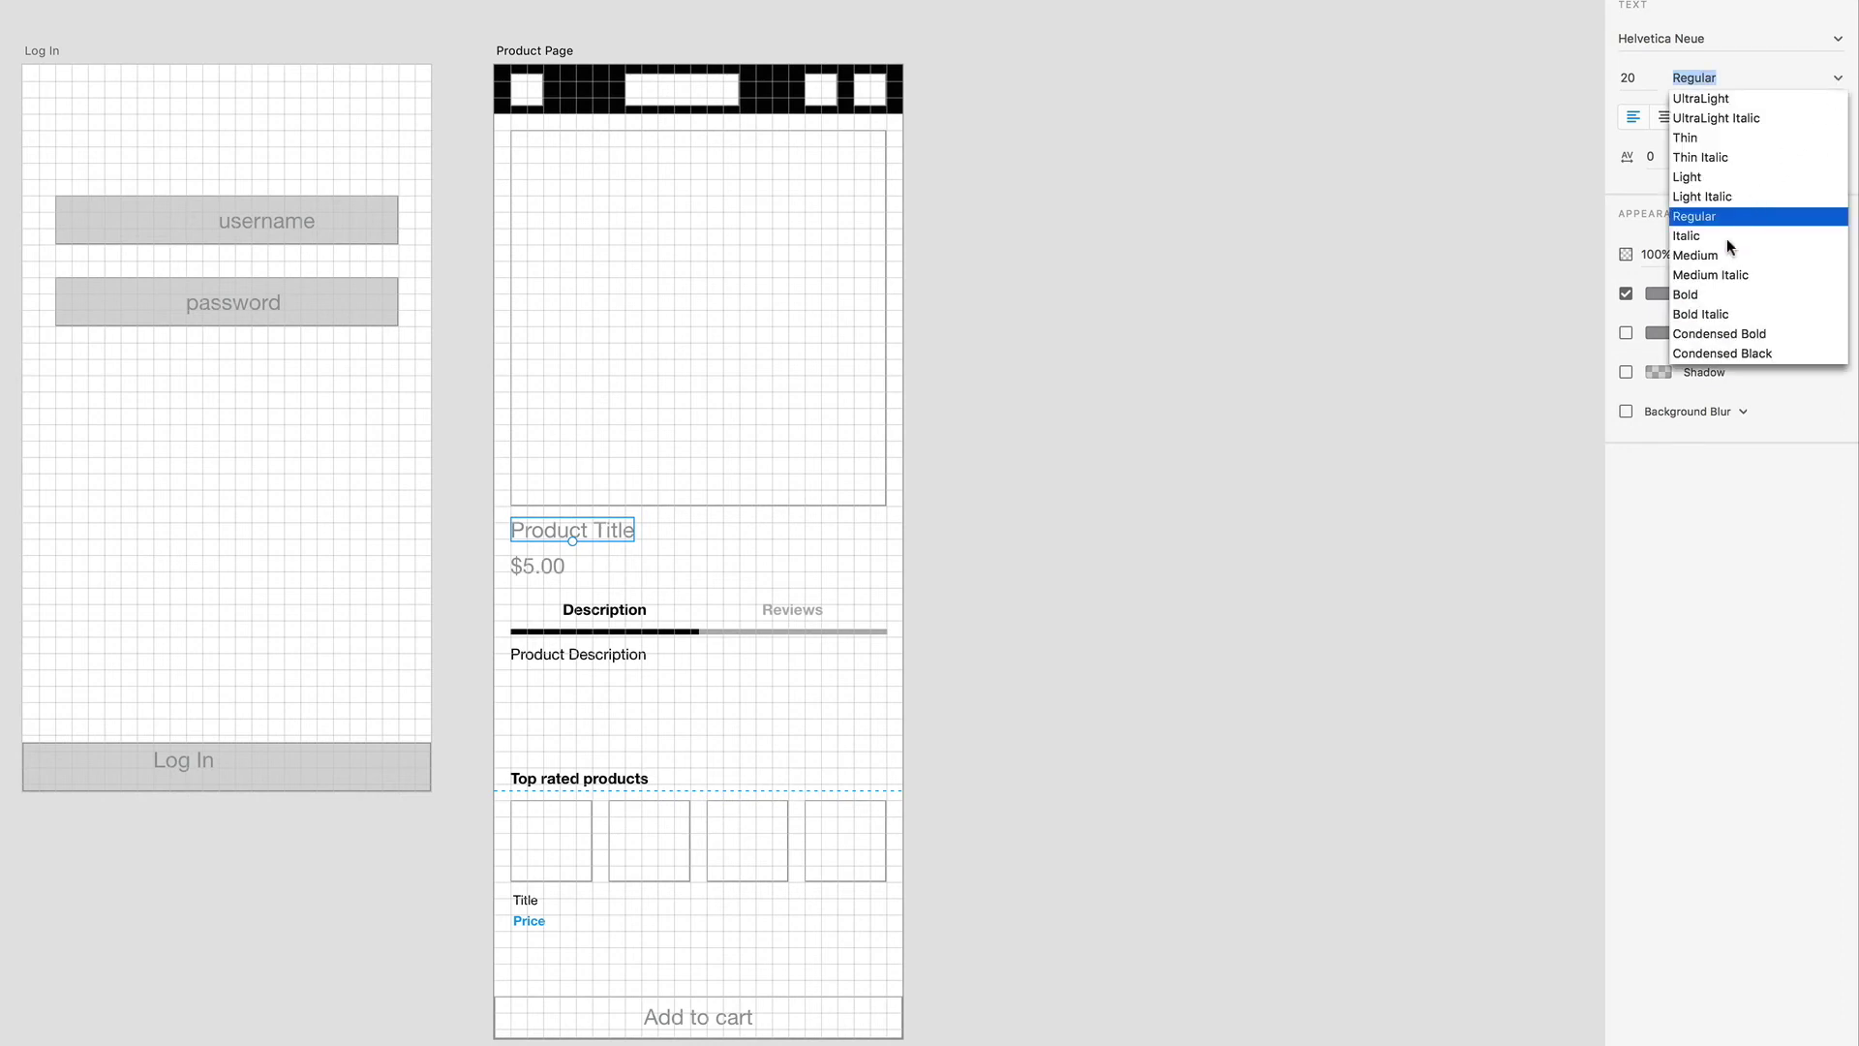
left_click(1701, 288)
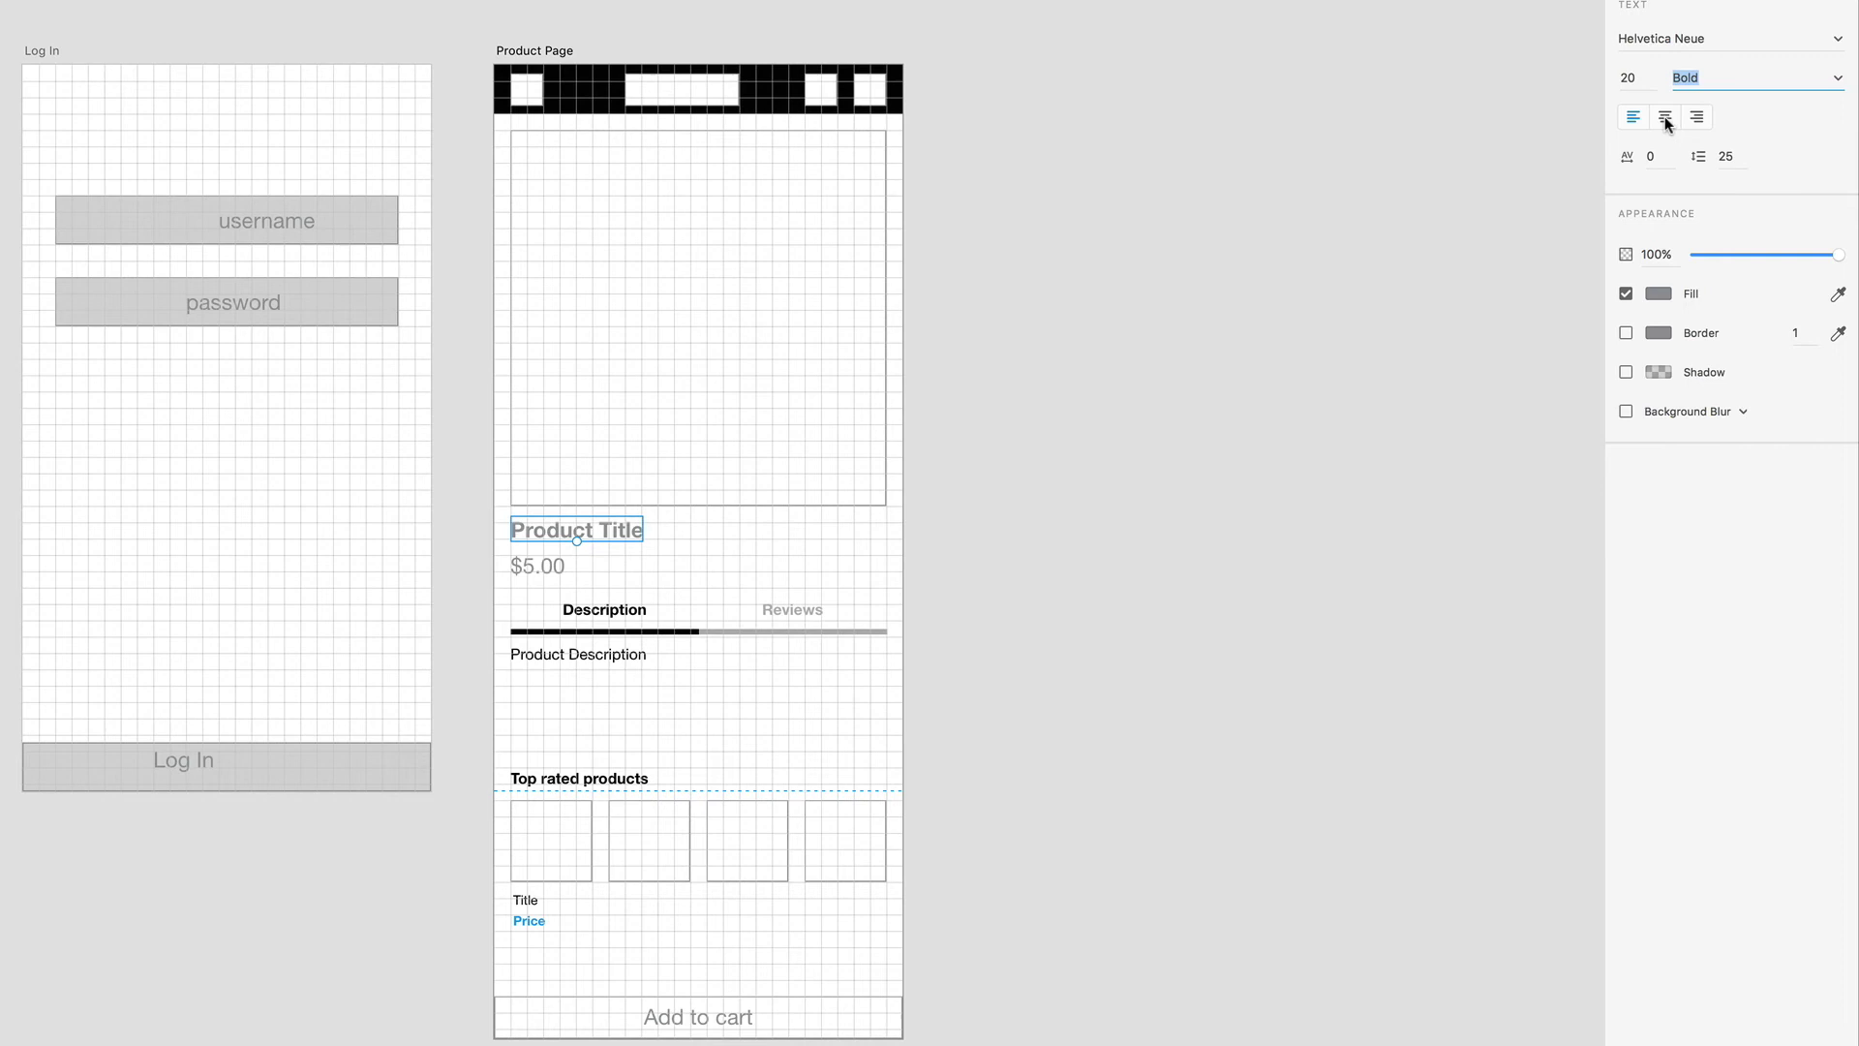
left_click(1653, 292)
left_click(1502, 324)
left_click(1188, 502)
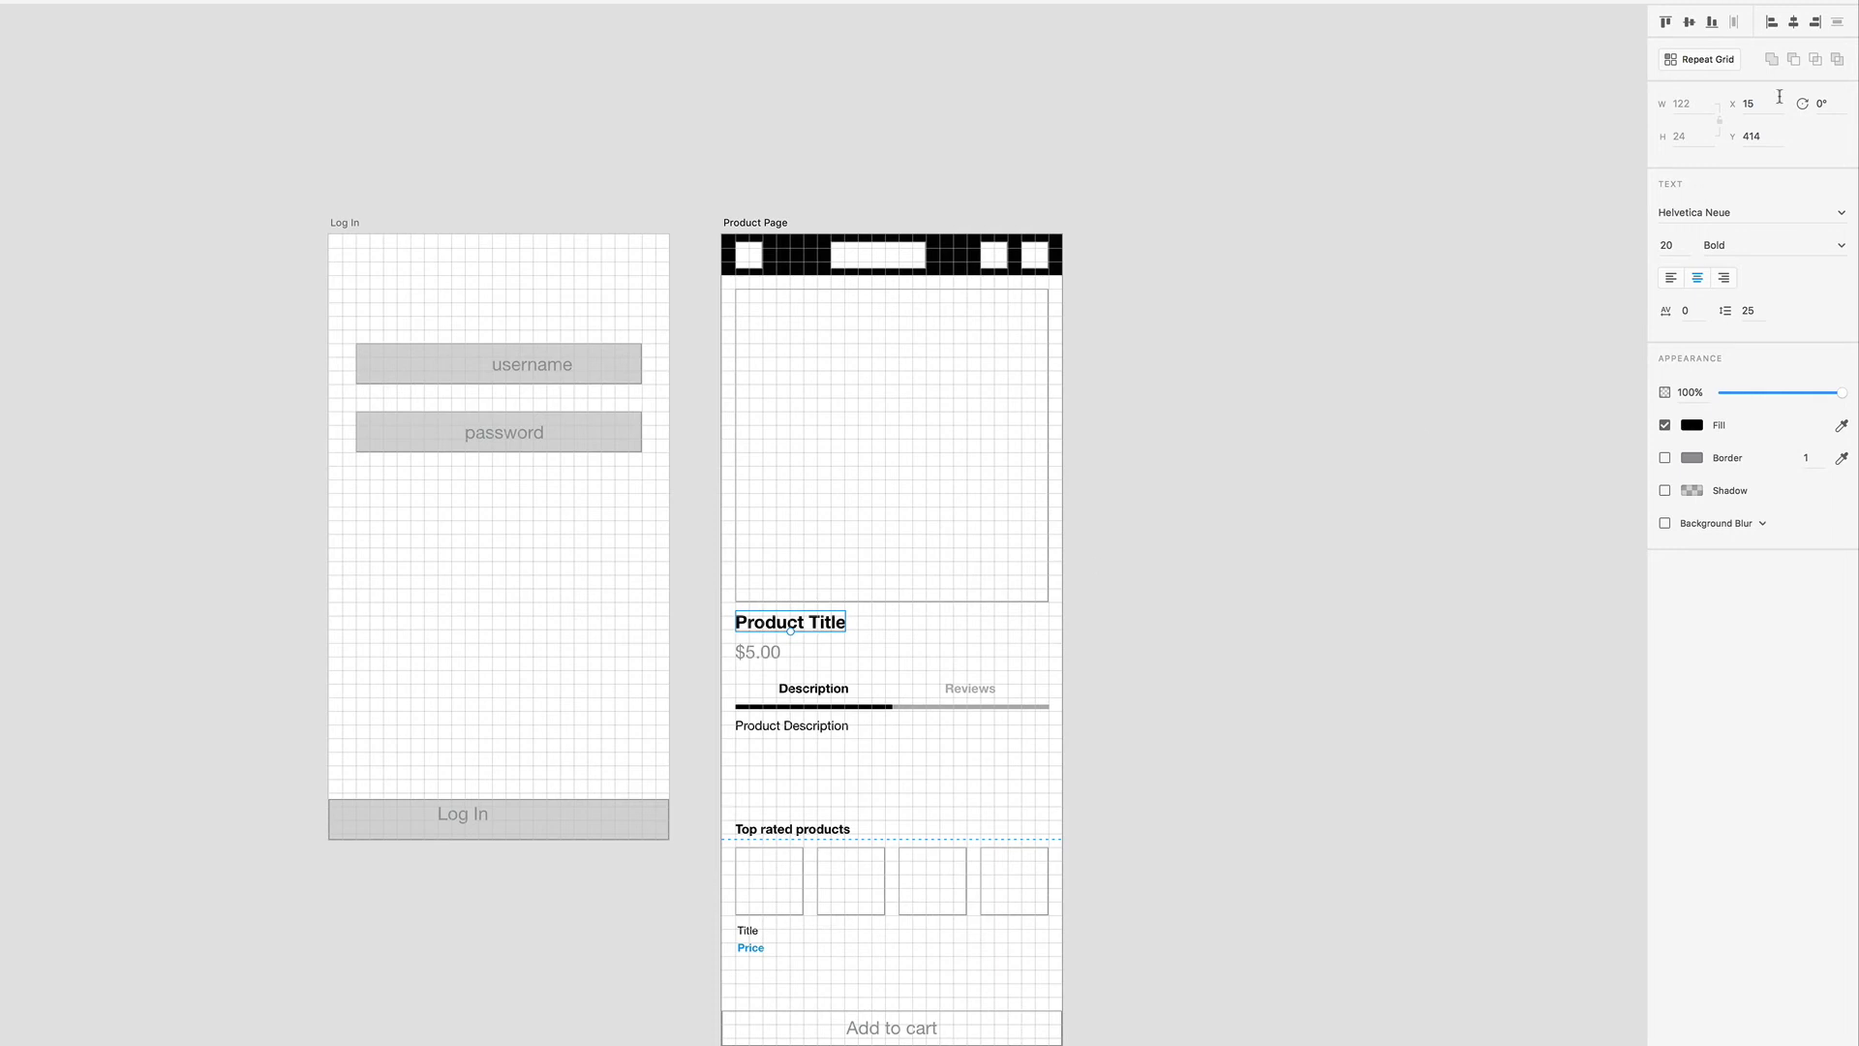
left_click(1794, 23)
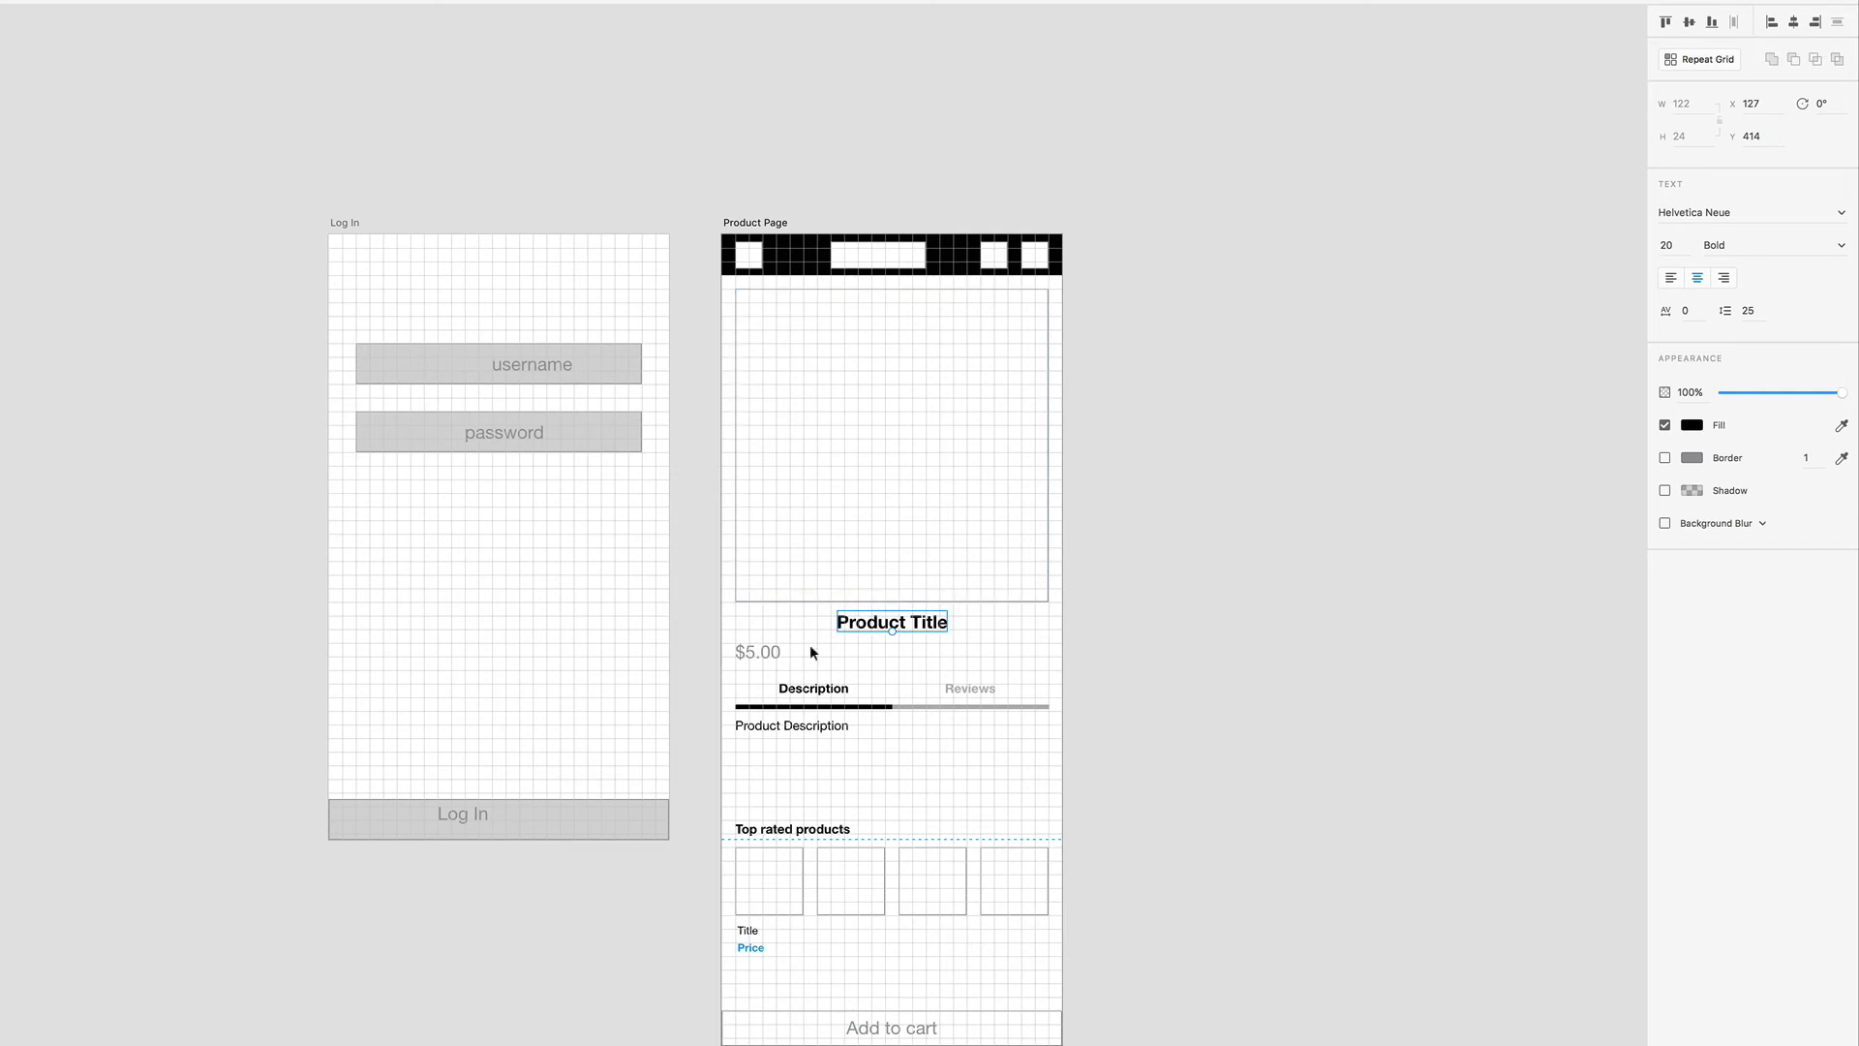
Centre the $5.00 price horizontally and set its colour to black
left_click(757, 649)
left_click(1794, 23)
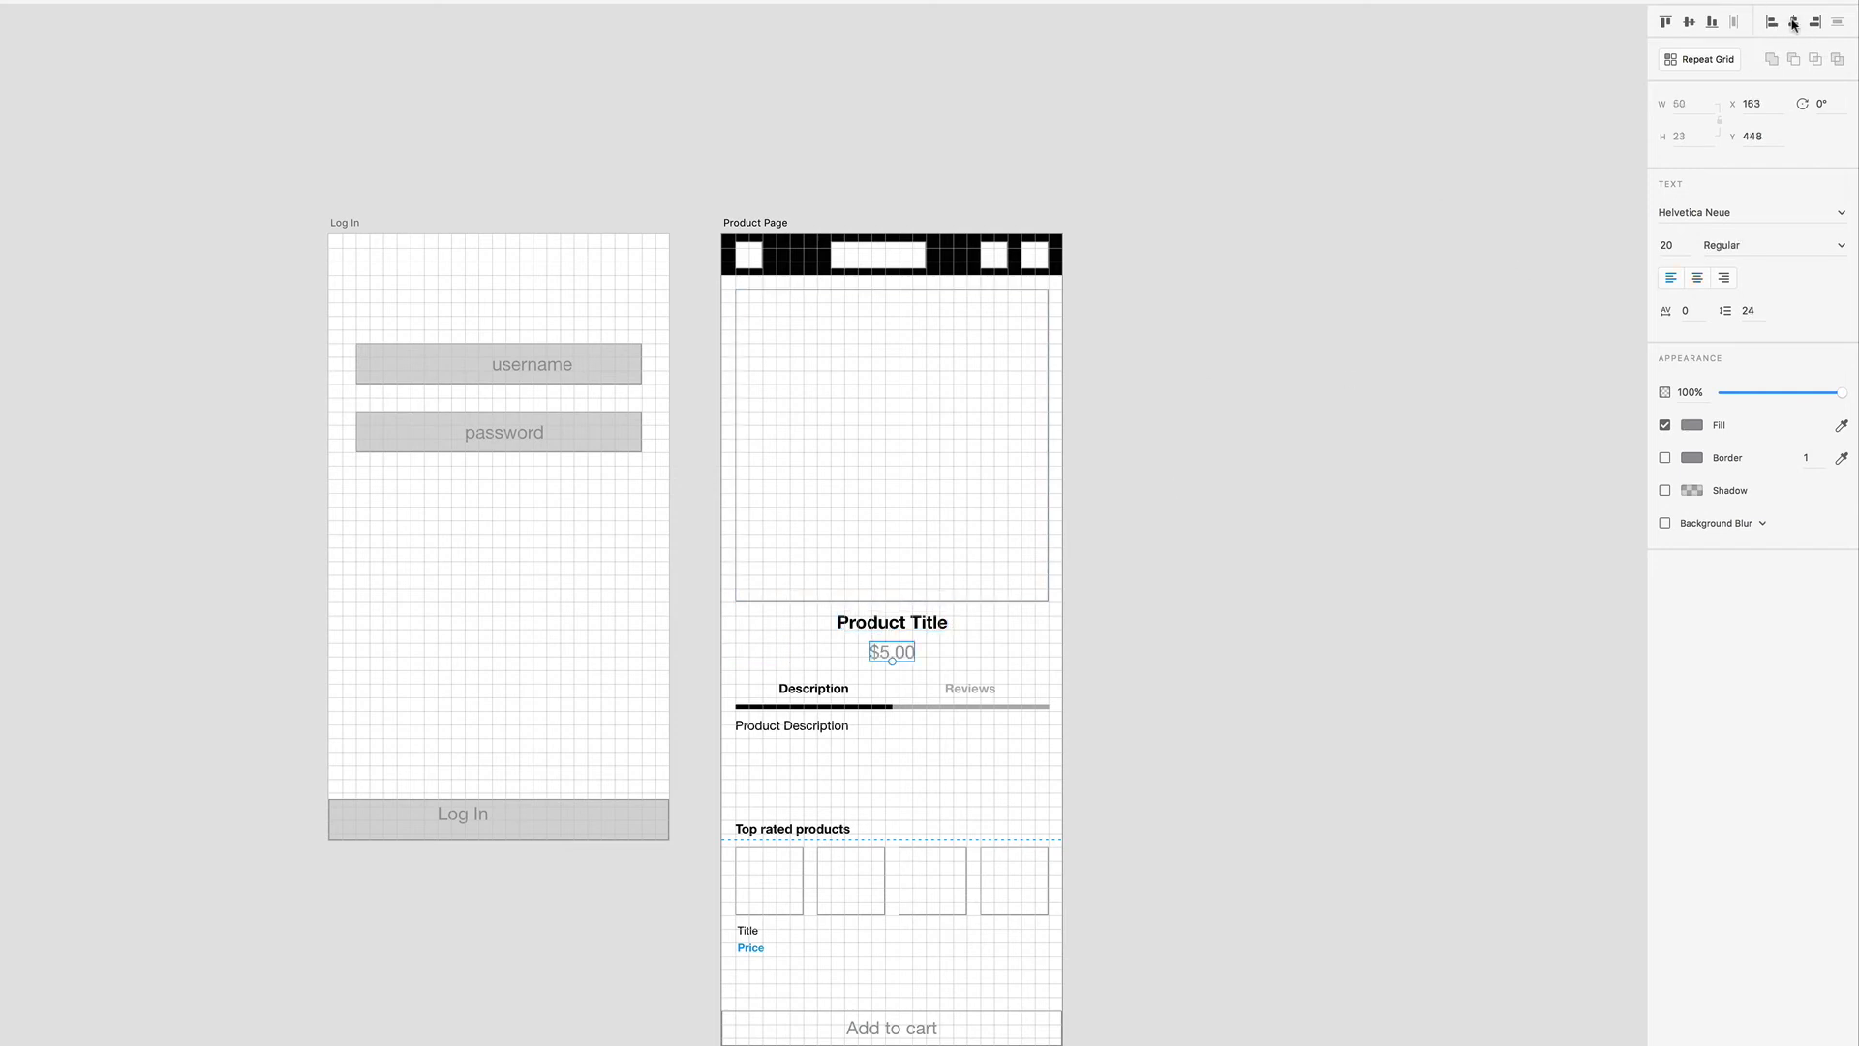
left_click(1691, 425)
left_click_drag(1510, 444, 1430, 467)
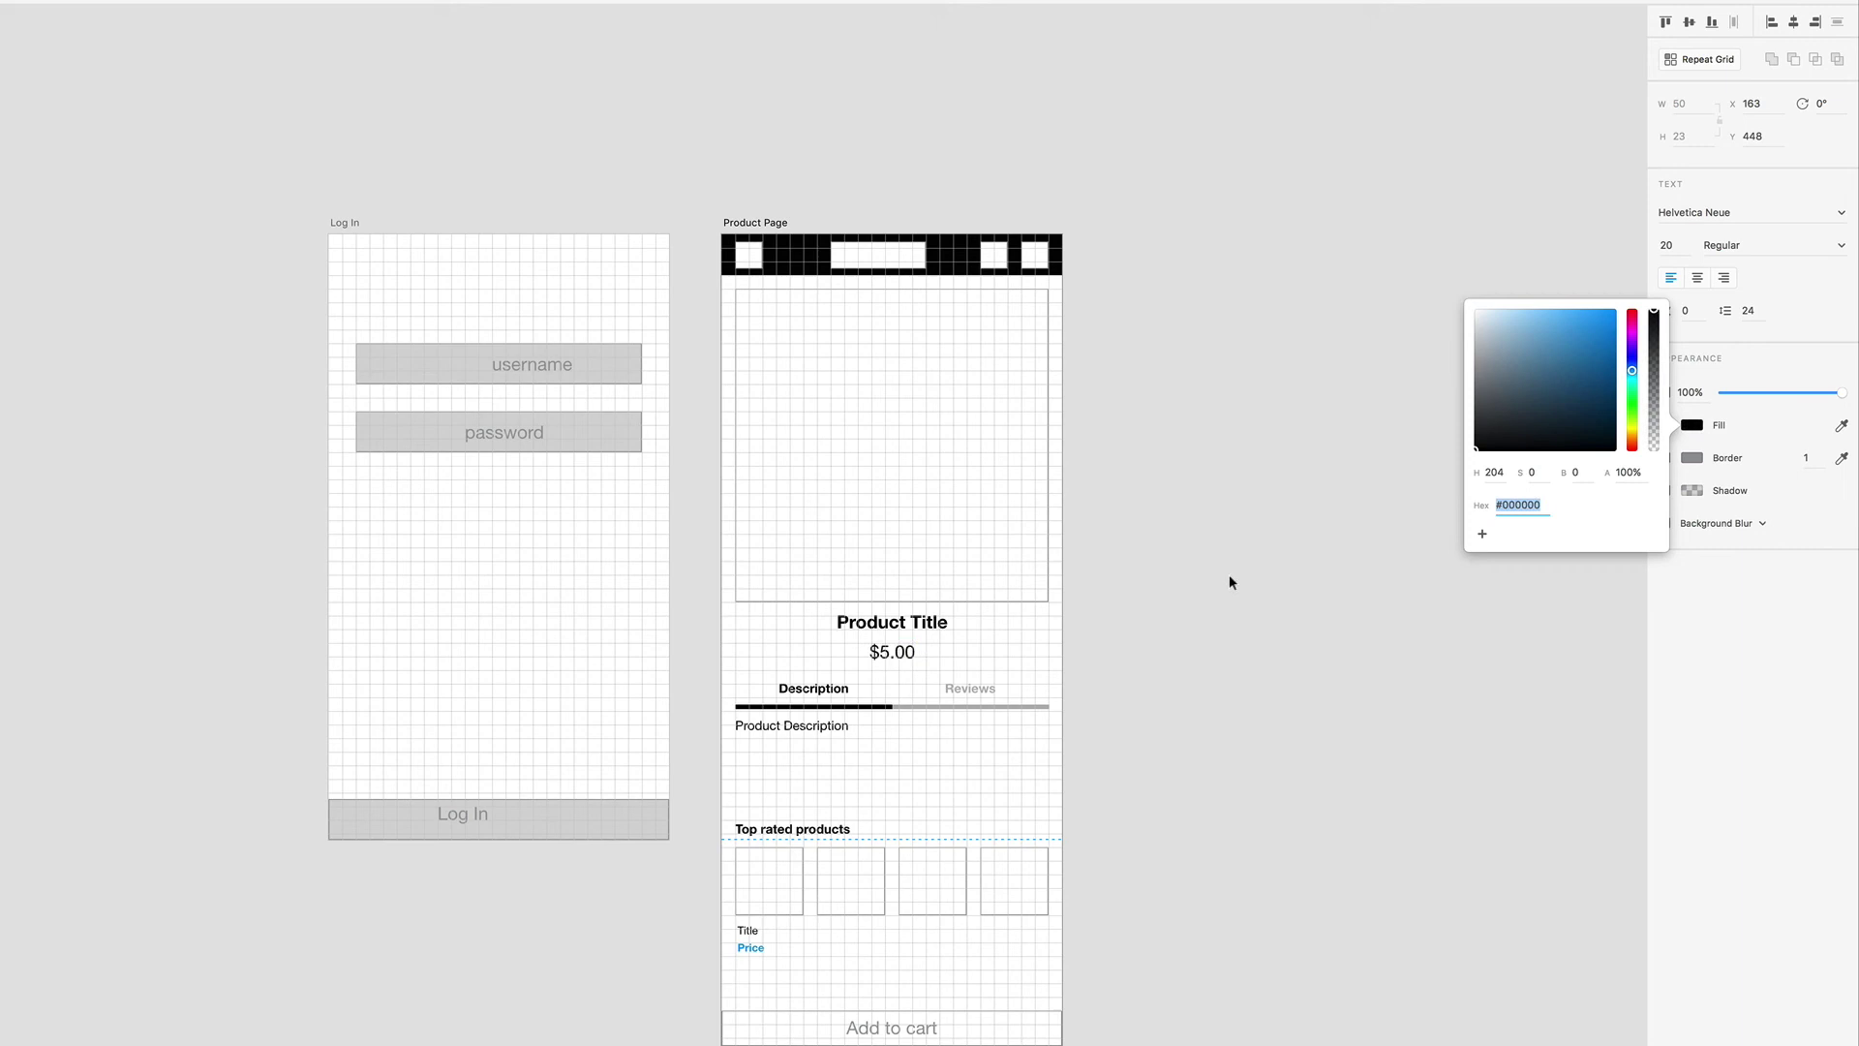
left_click(1149, 616)
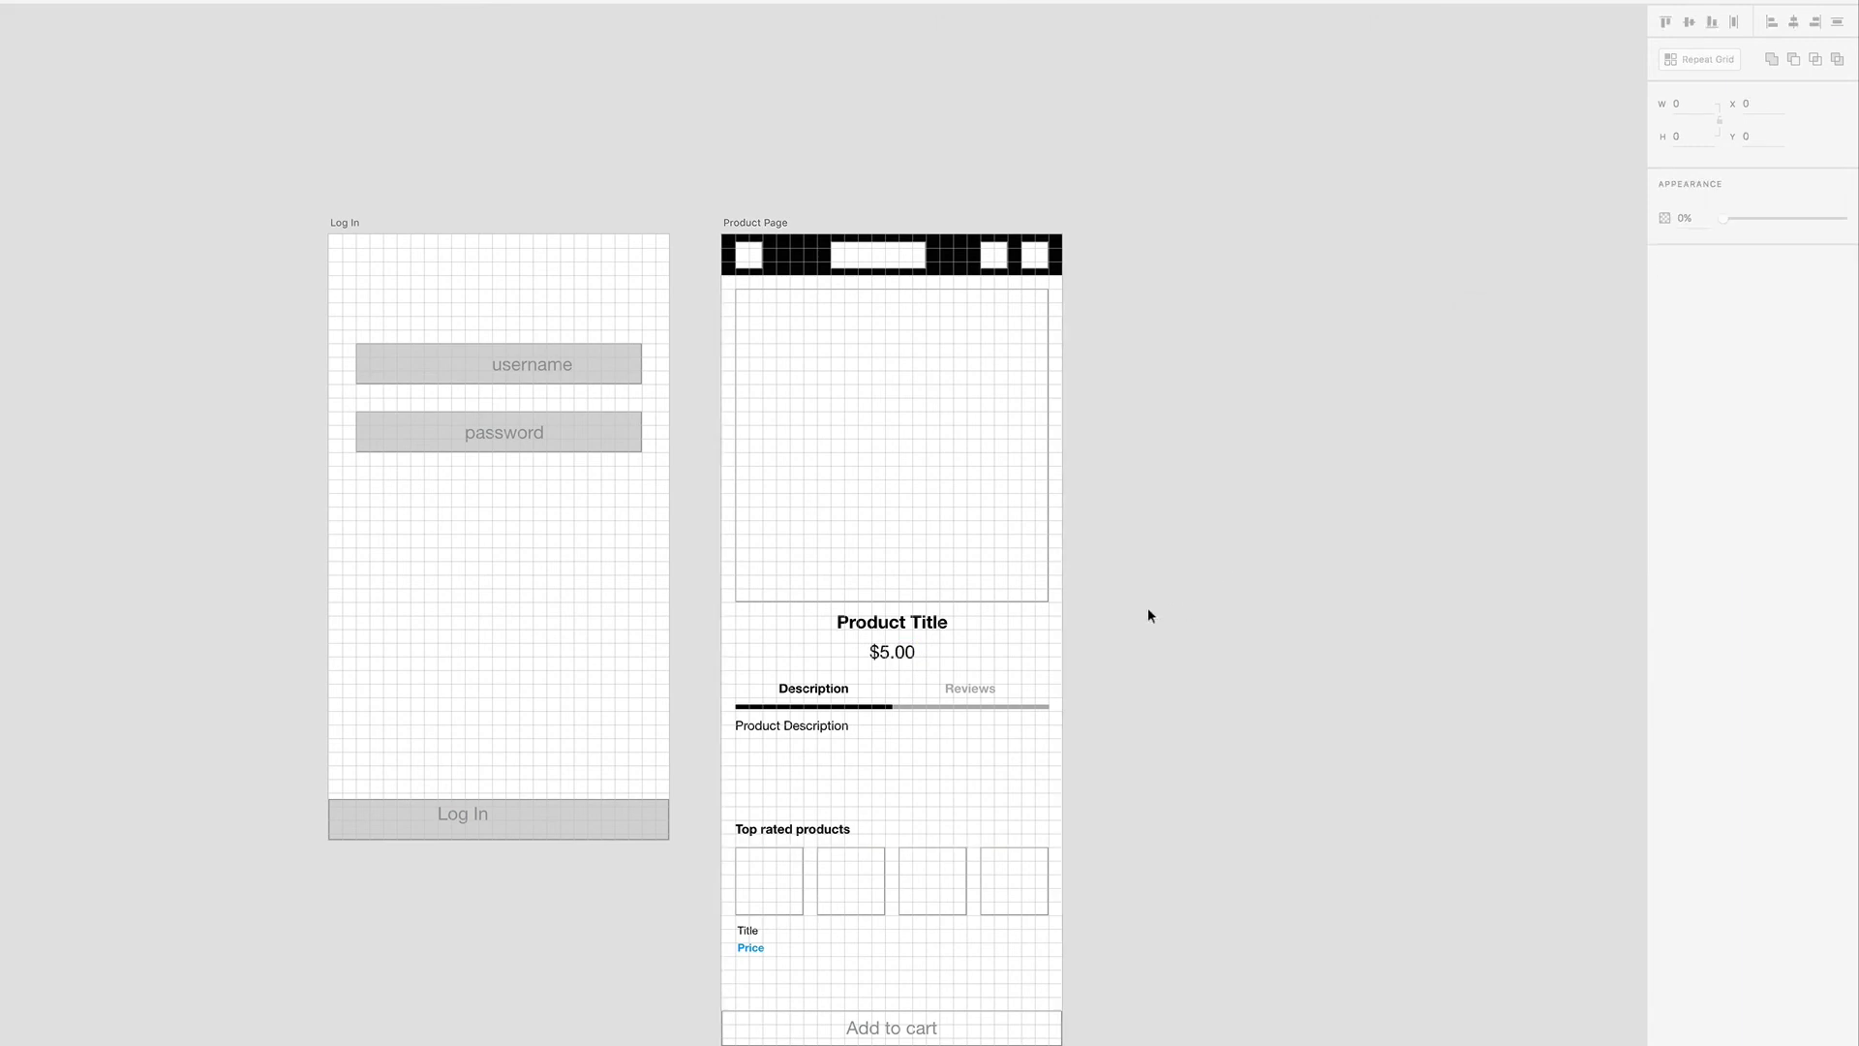
Nudge the Product Title and the $5.00 price down 1 px each
left_click(920, 623)
key("alt")
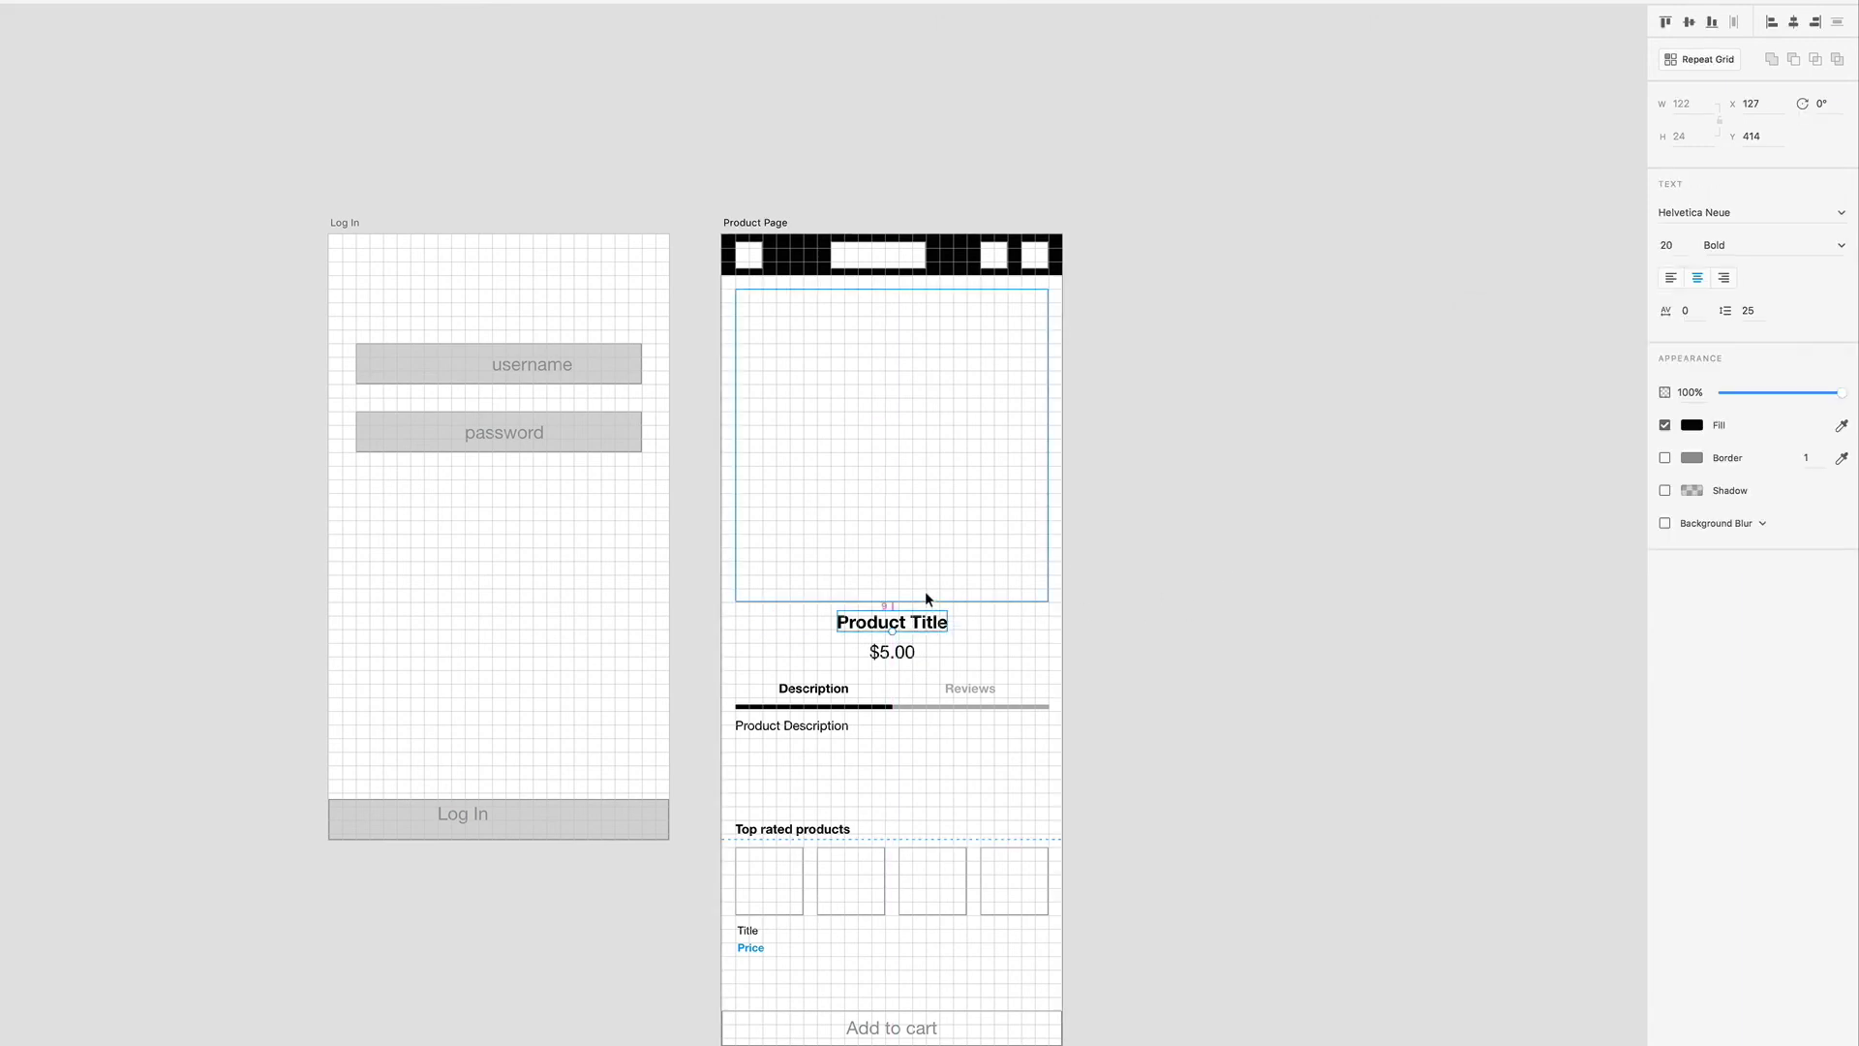
key("Down")
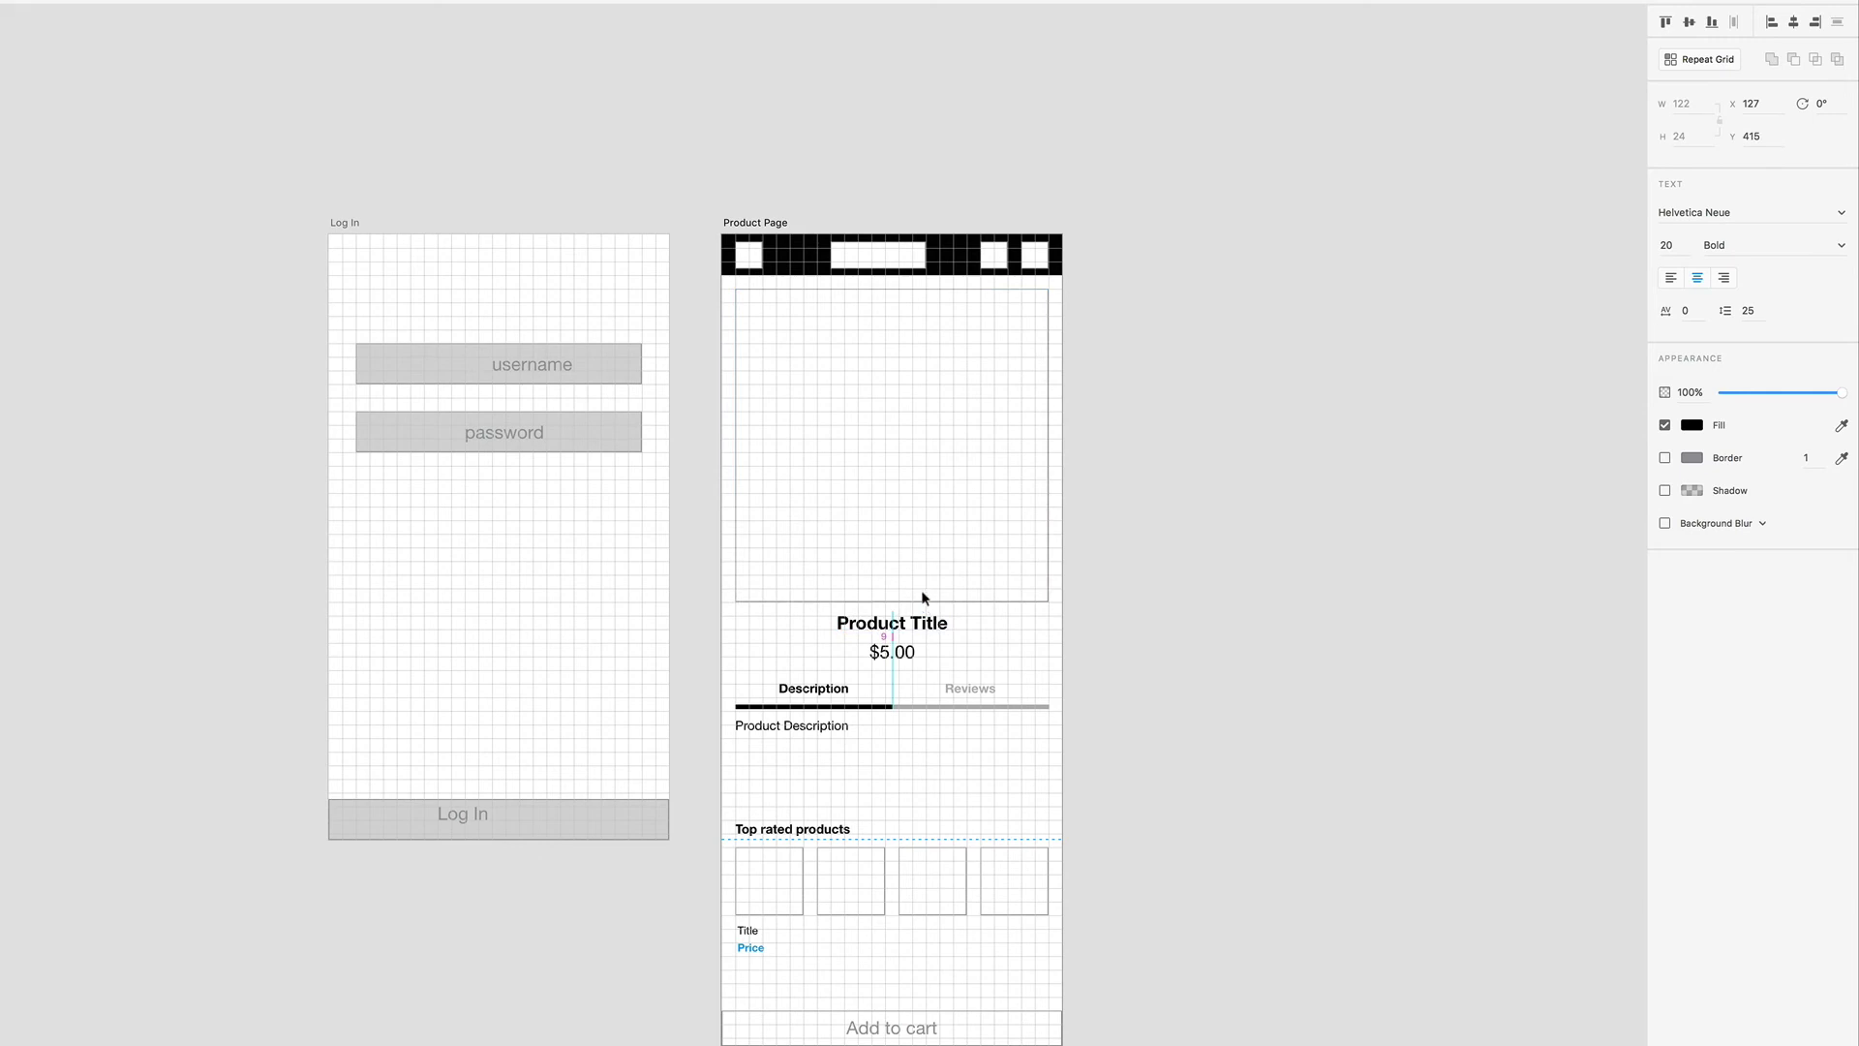
left_click(891, 652)
key("Down")
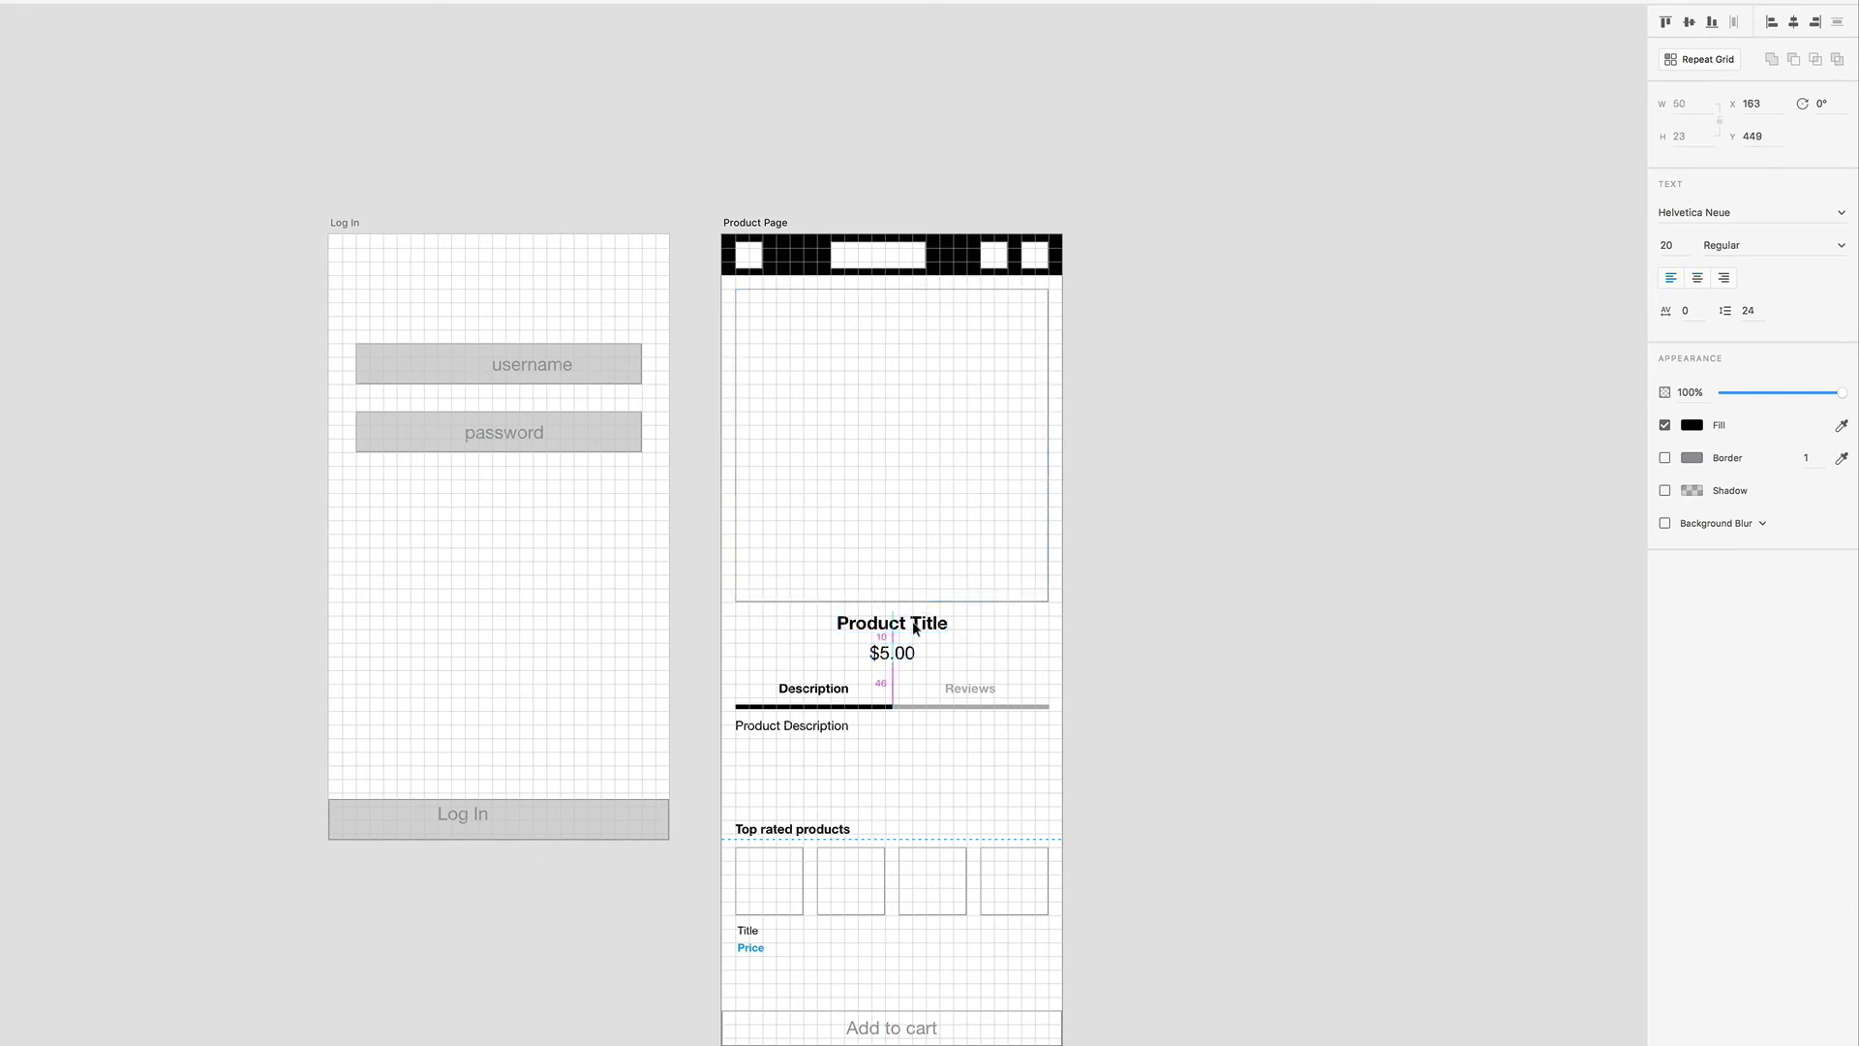
Move the tabs together with the Product Description down 1 px
left_click(823, 689)
left_click_drag(732, 680, 983, 736)
key("Down")
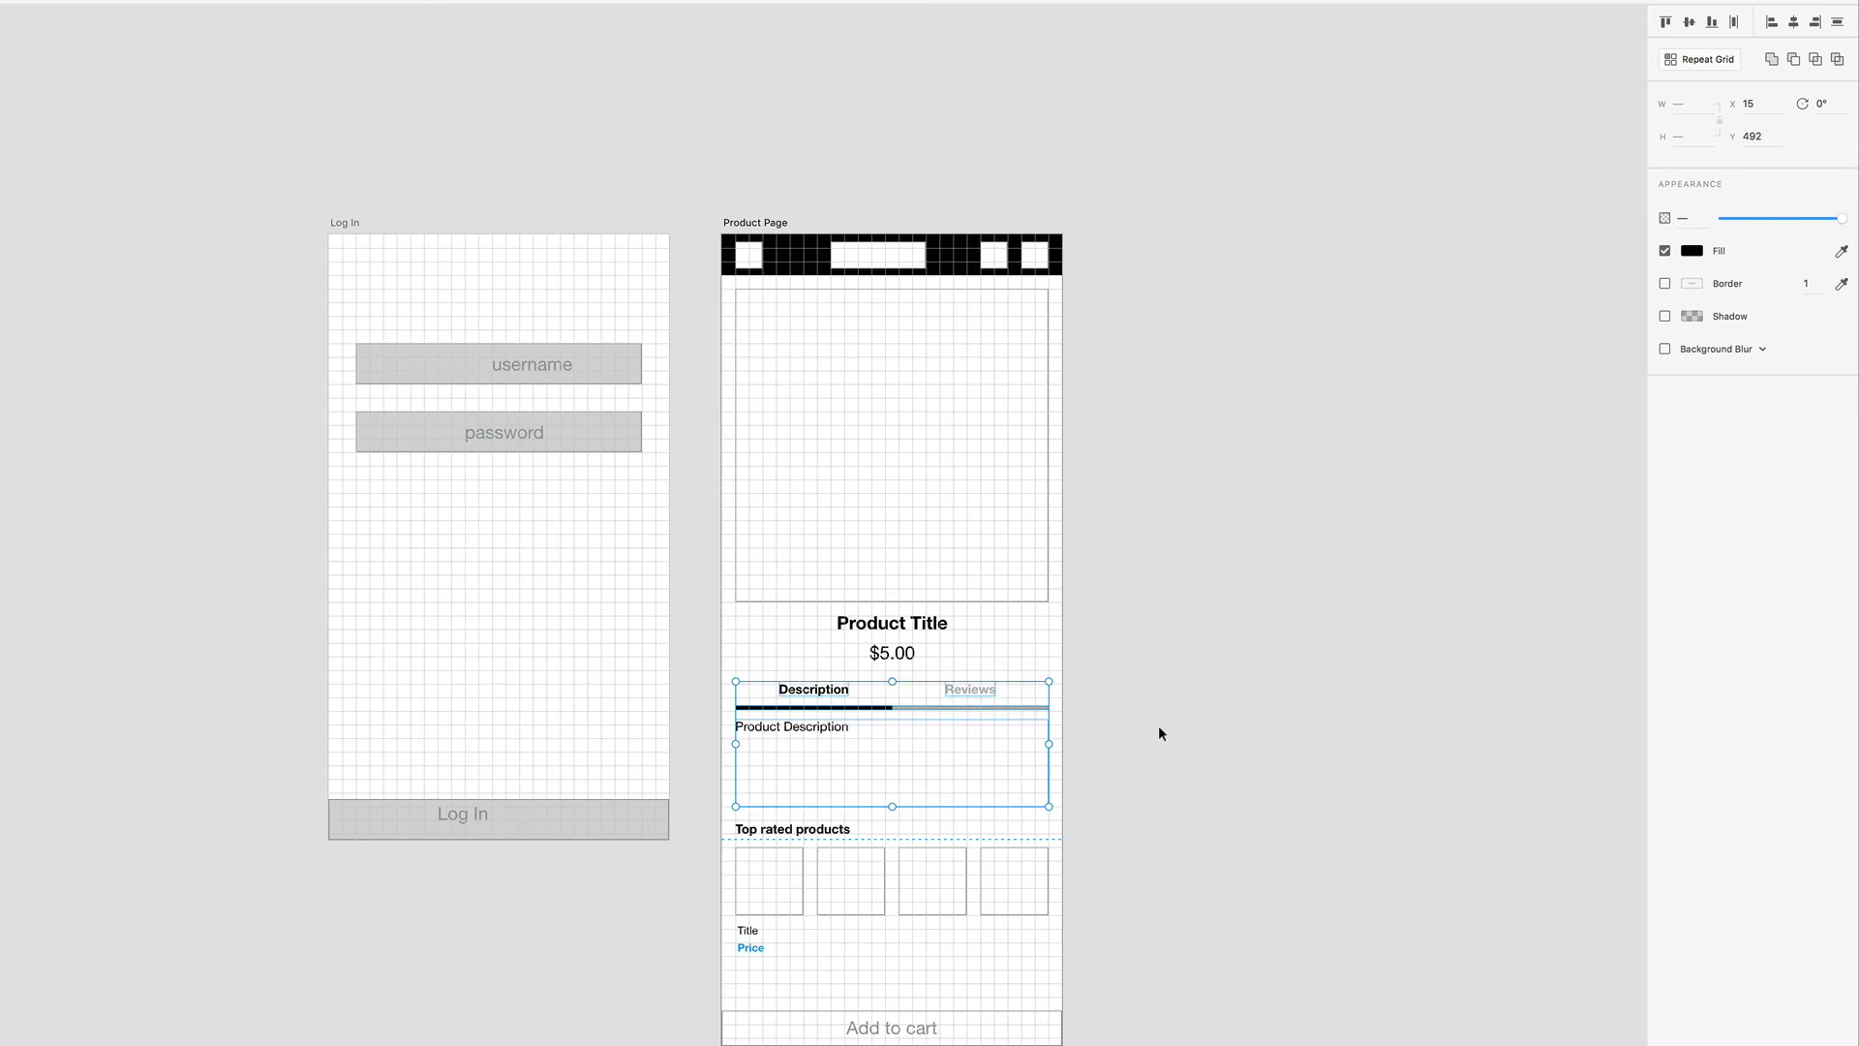
left_click(1134, 771)
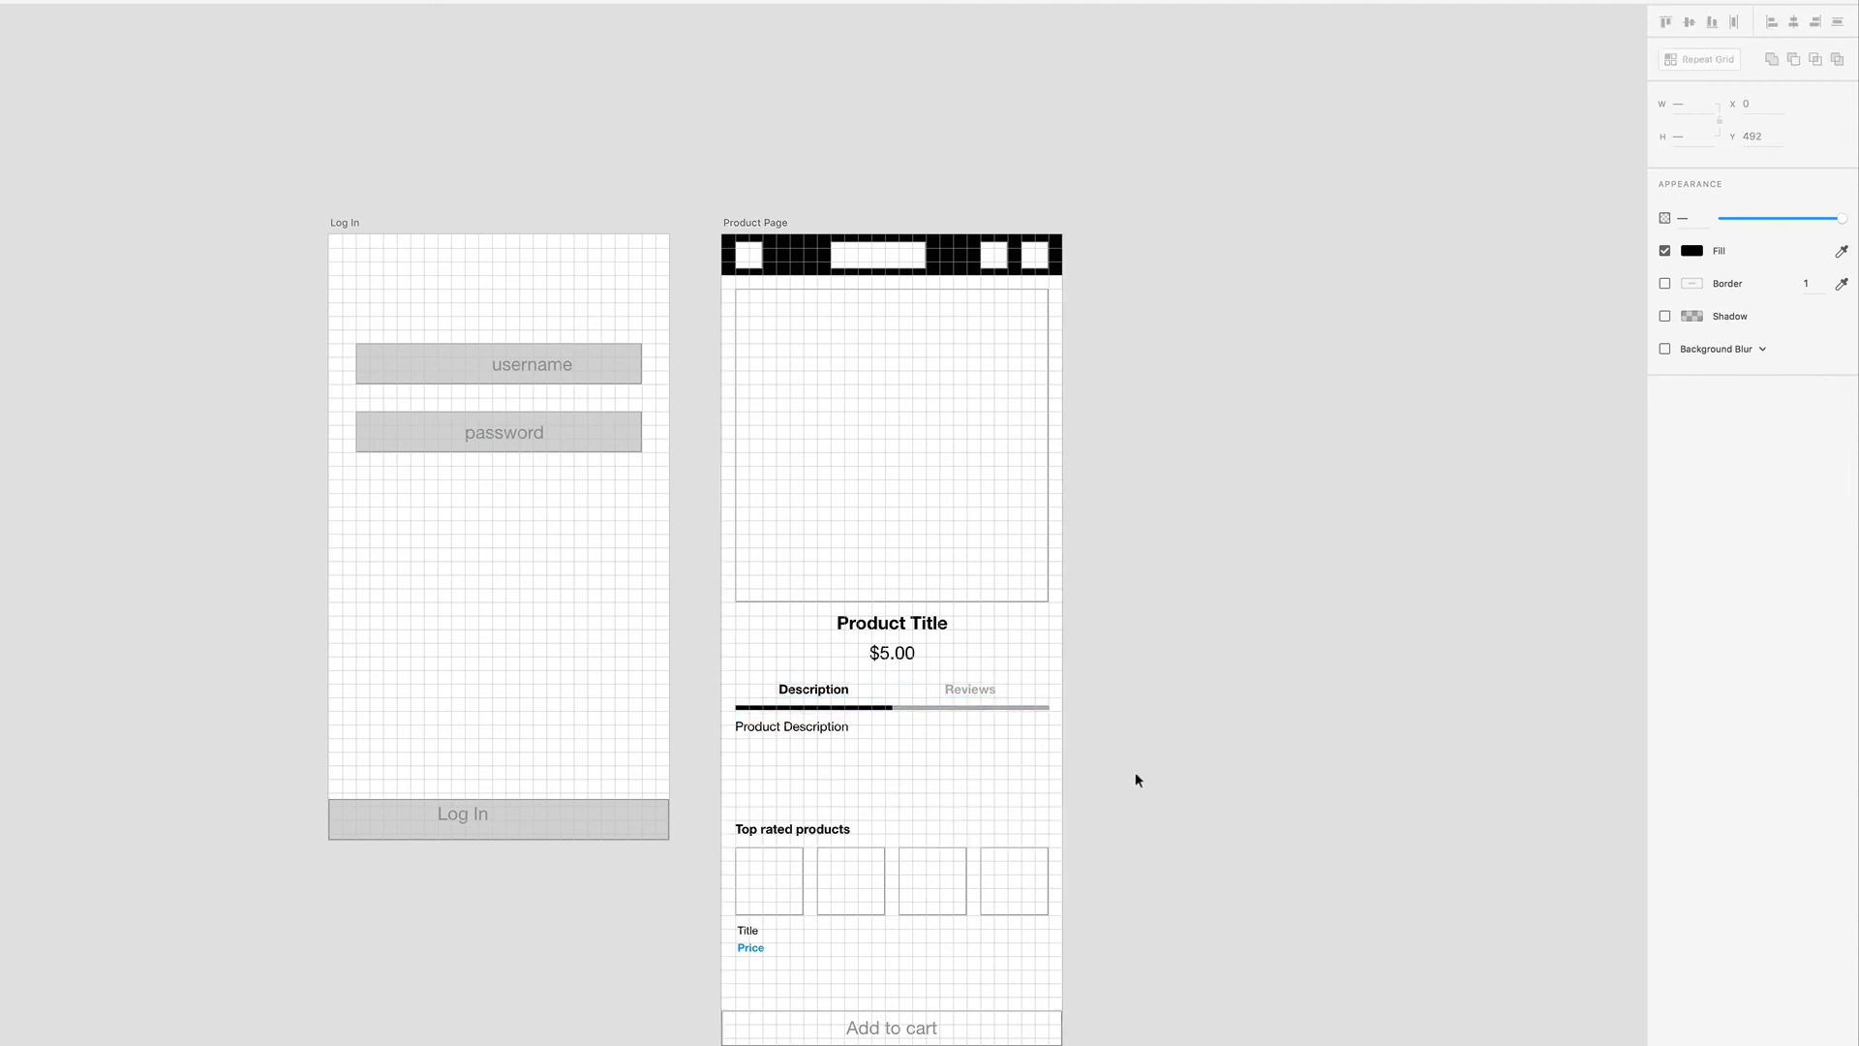
Check the Product Description, Top rated products heading and product grid below the tabs
left_click(776, 787)
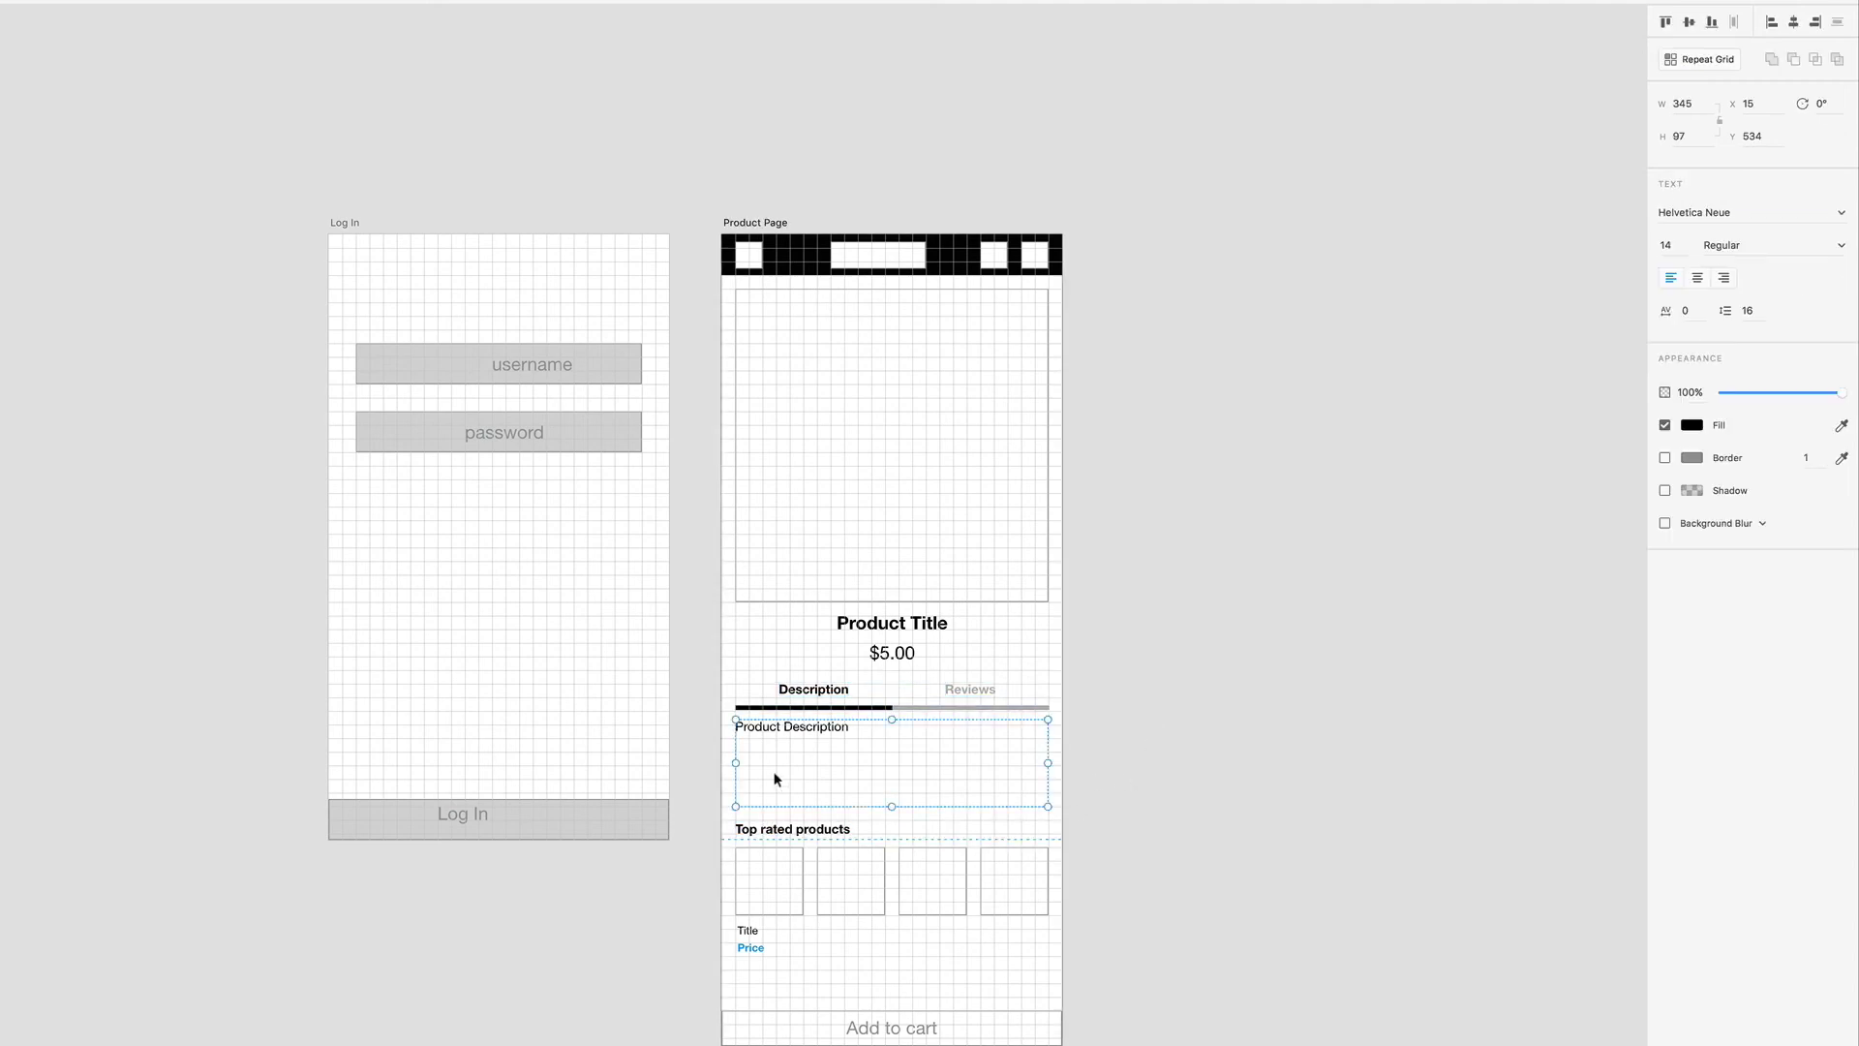
left_click(787, 830)
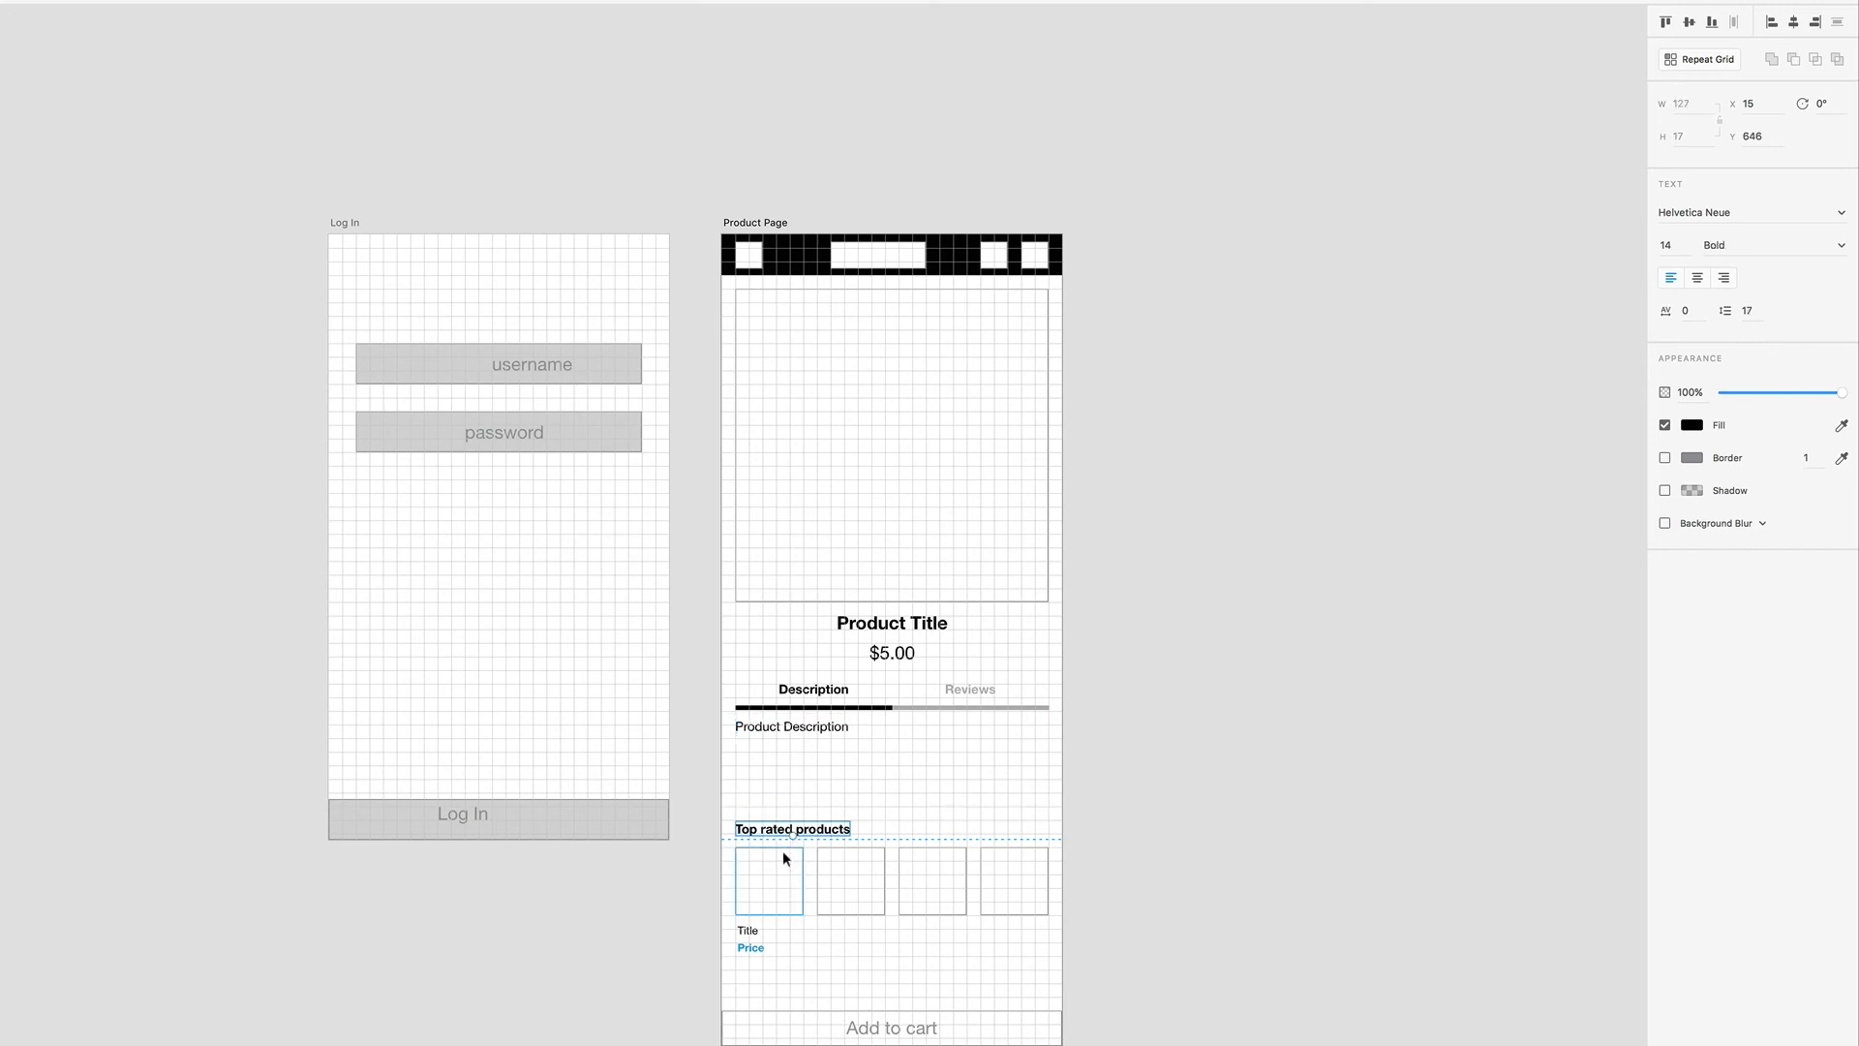
left_click_drag(740, 873, 1007, 952)
left_click(1007, 952)
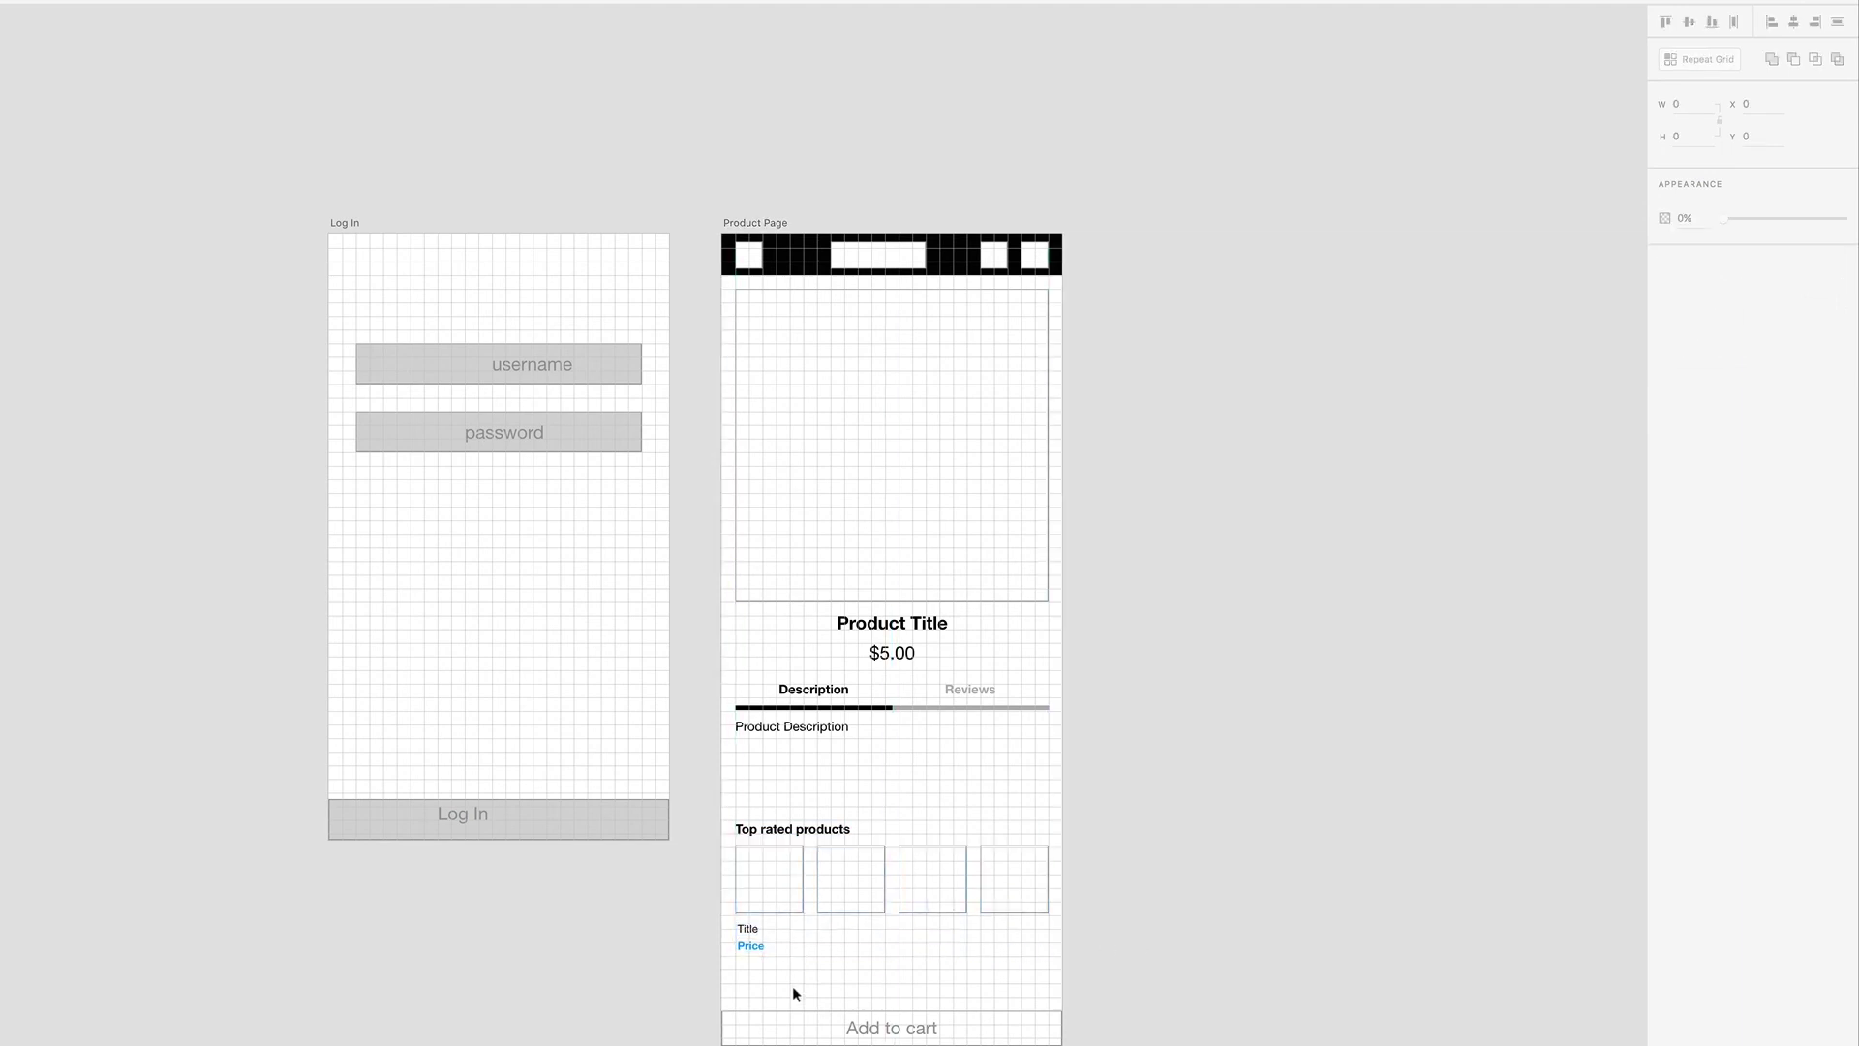
scroll(792, 993, "down", 3)
Lift the Add to cart button 15 px up off the bottom
left_click(795, 946)
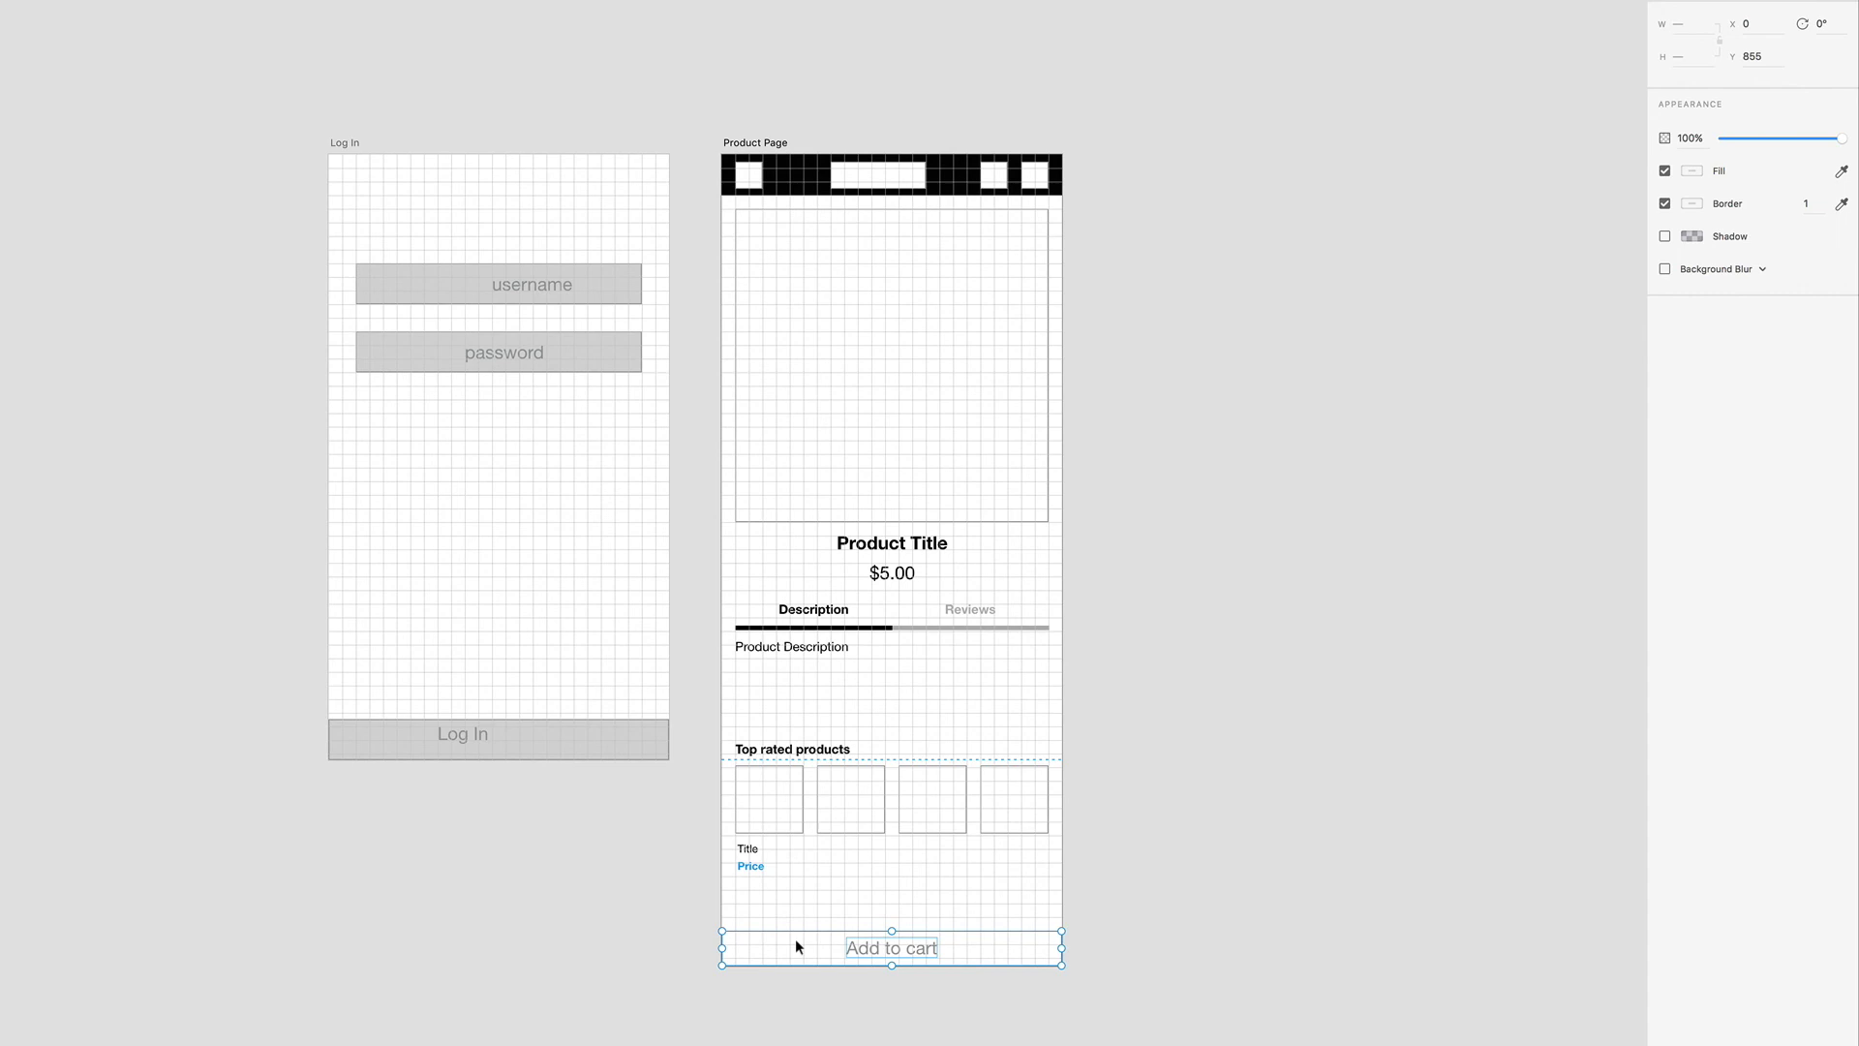
key("shift+Up")
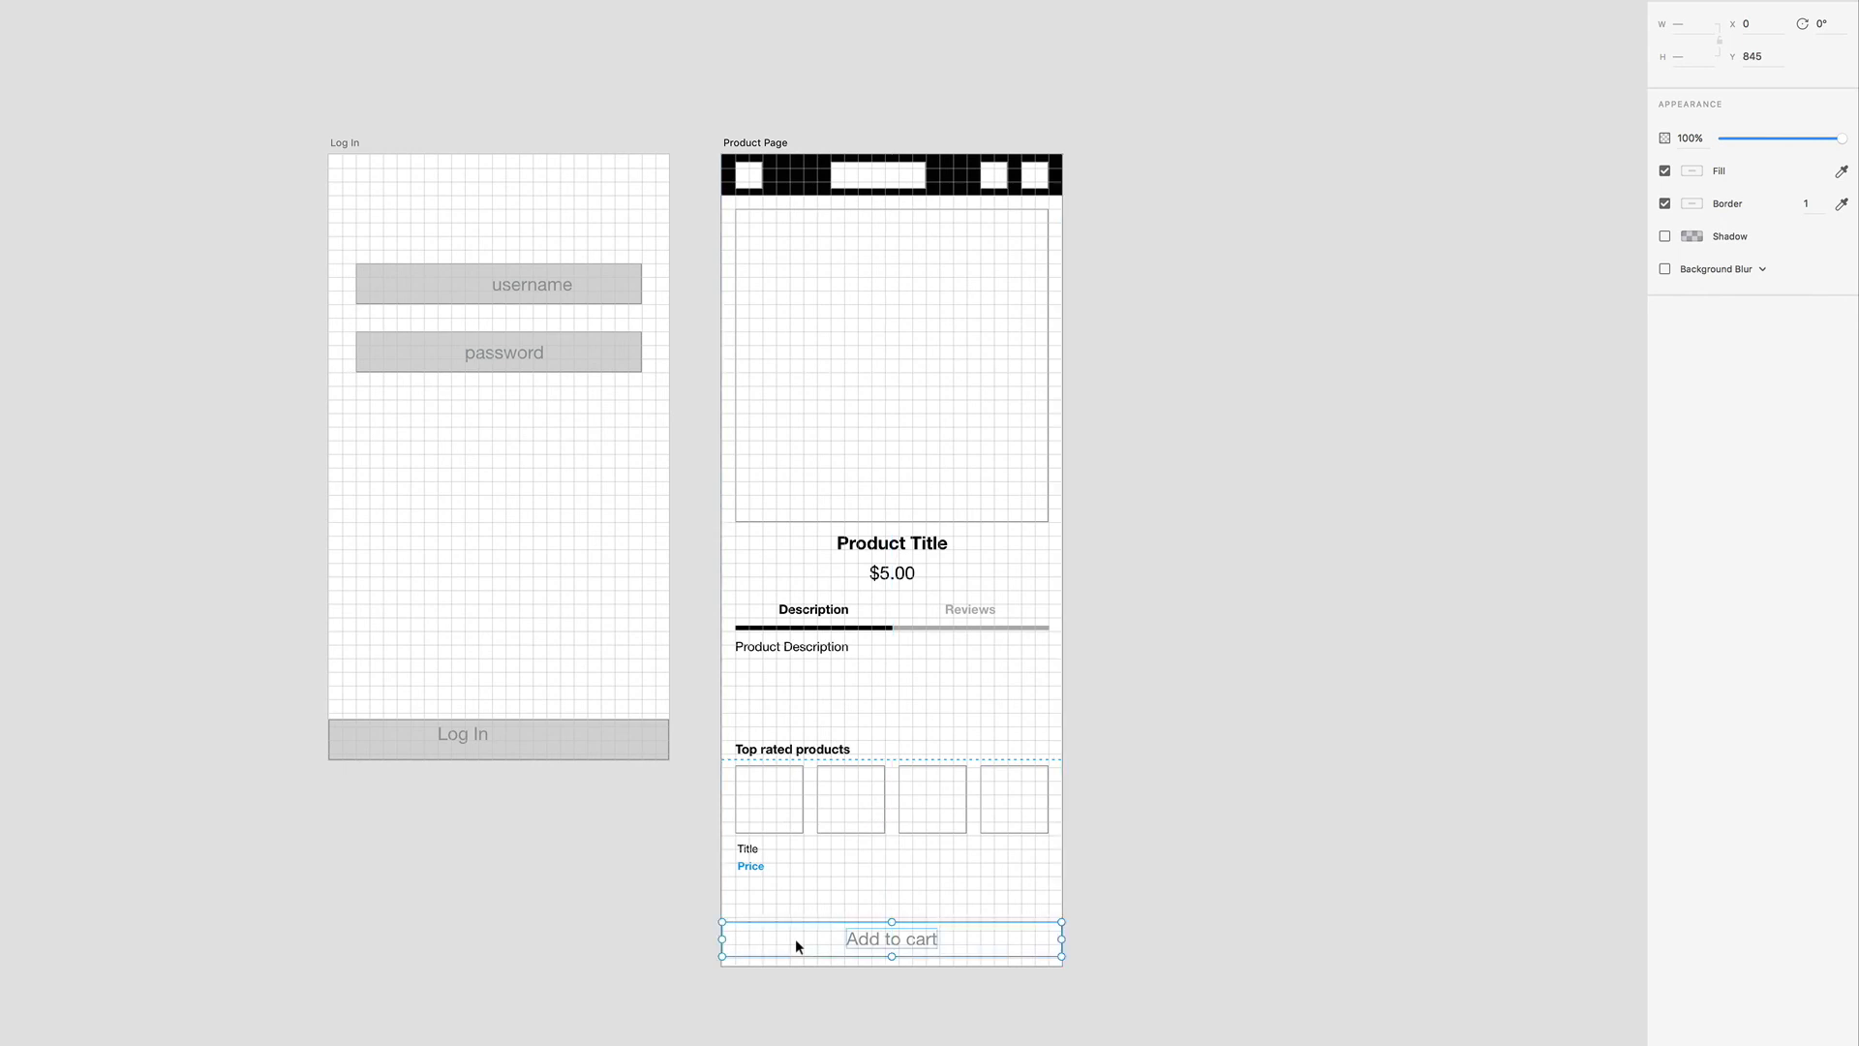
key("Up")
key("Up")
key("Up")
key("Up")
key("Up")
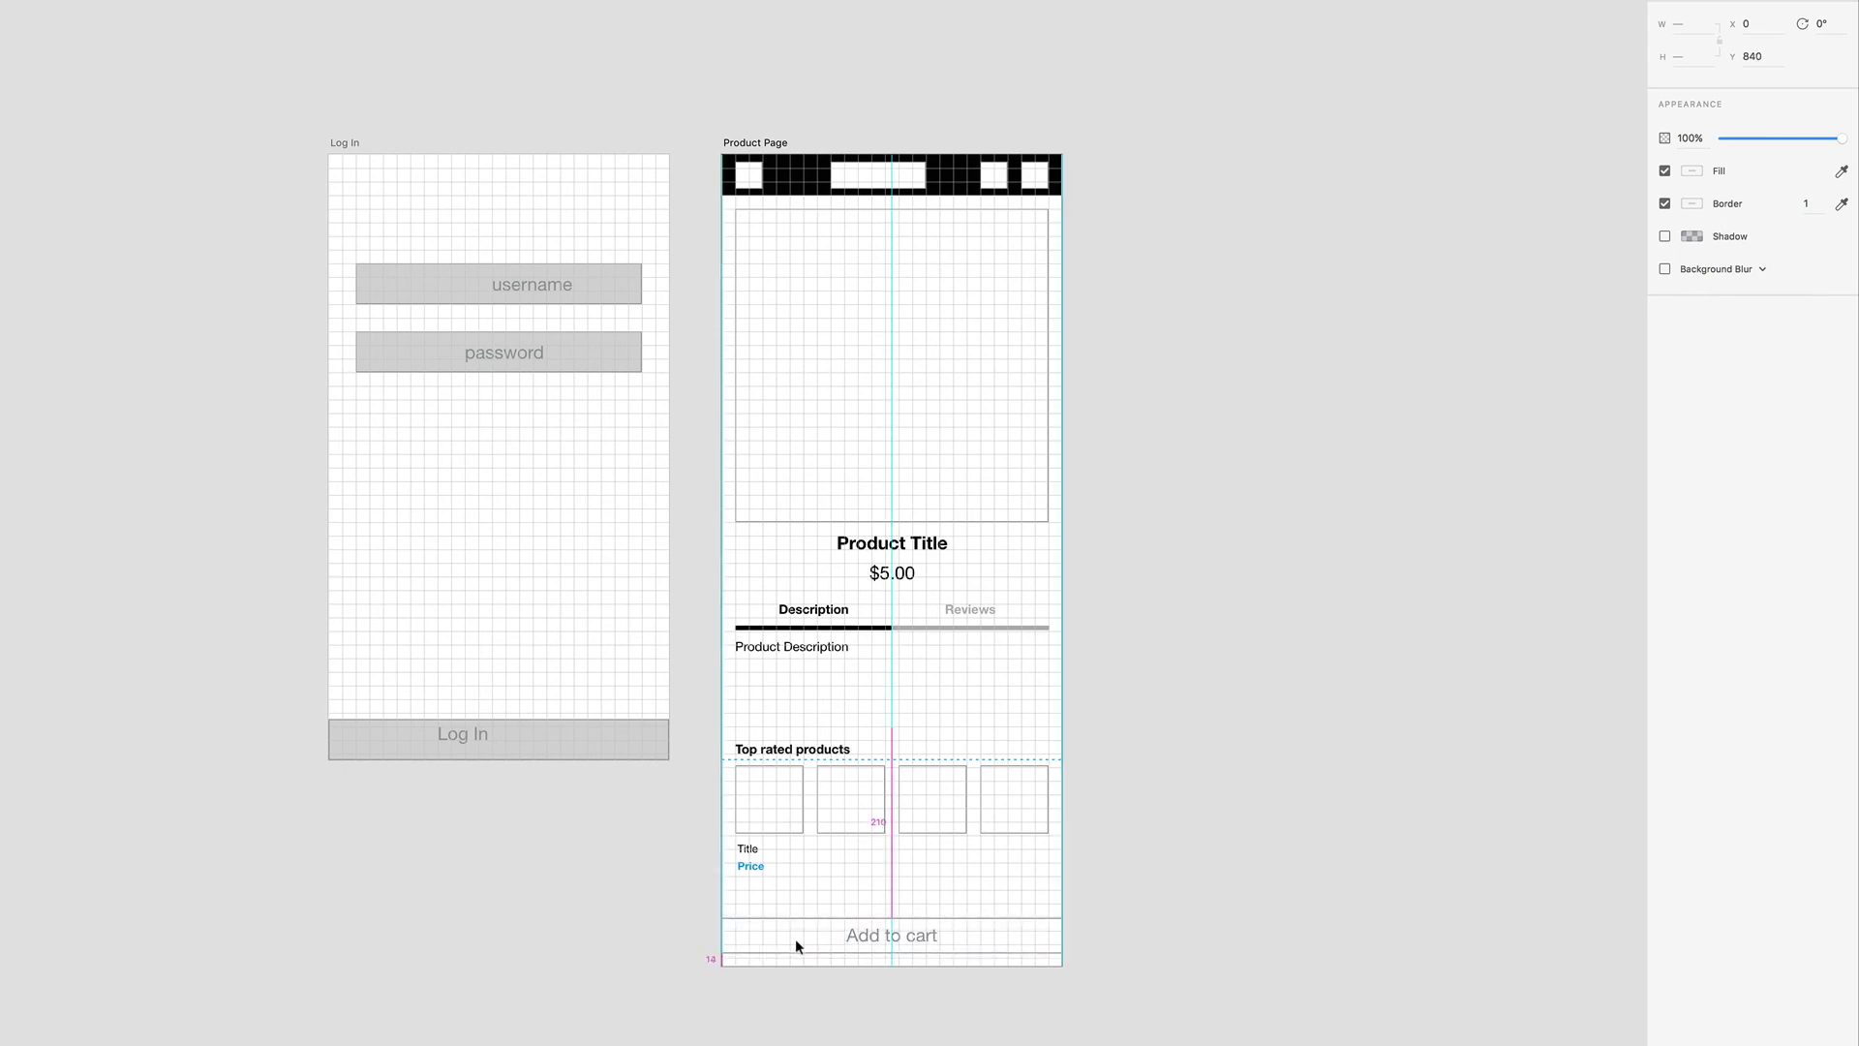
left_click(694, 972)
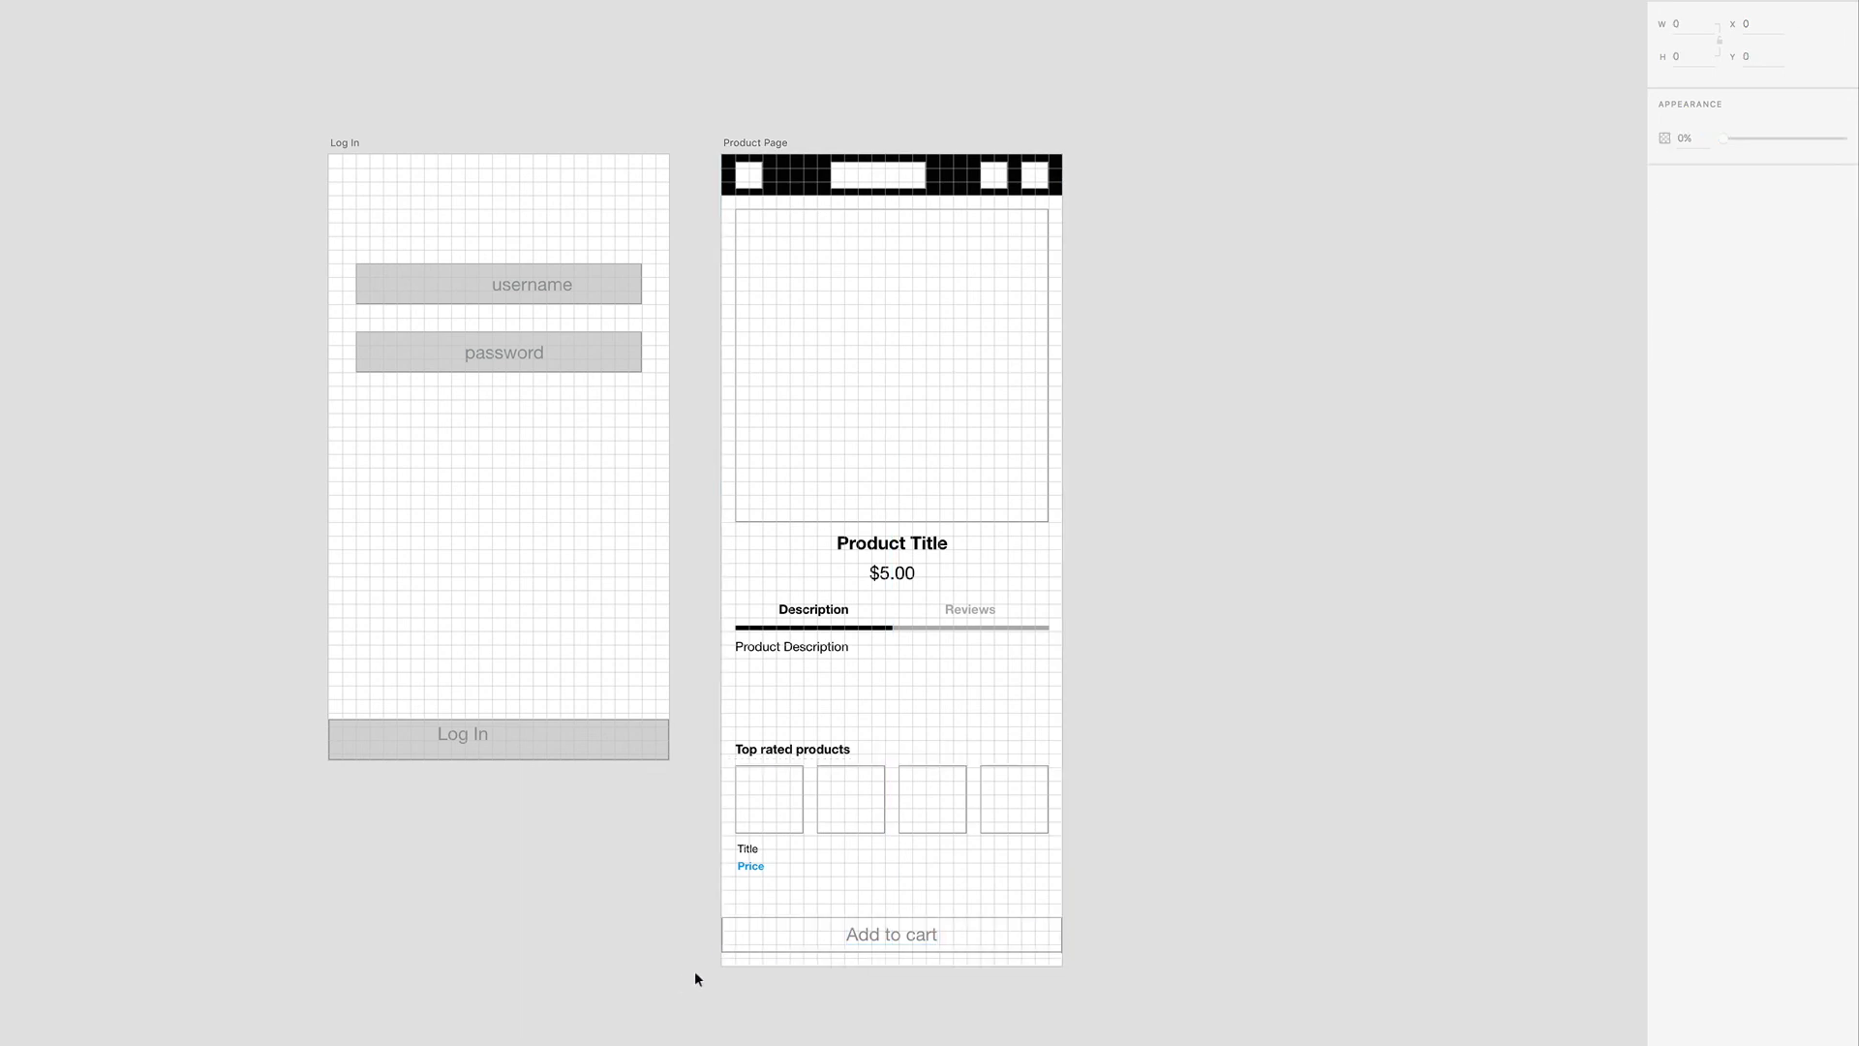
Inset the Add to cart button 15 px on each side and set its height to 40
left_click(736, 941)
left_click_drag(722, 934, 736, 934)
left_click_drag(1061, 934, 1050, 935)
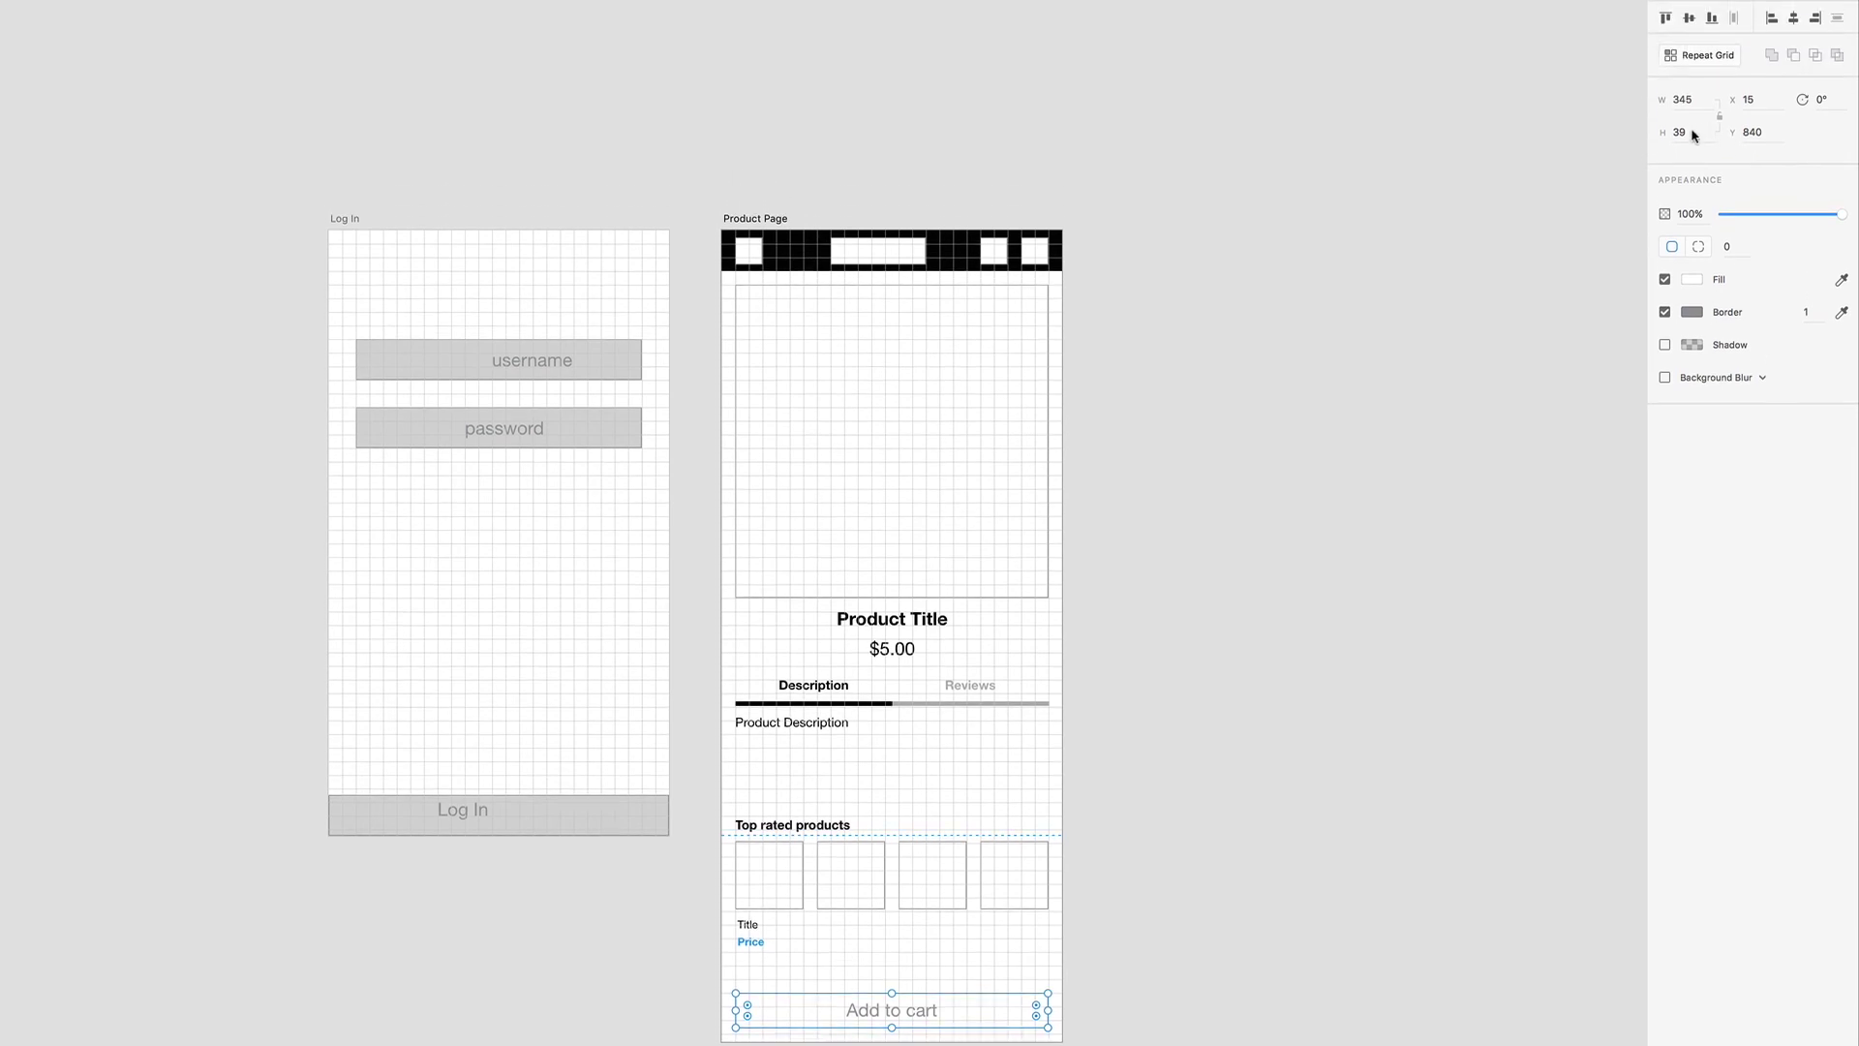
left_click(1681, 132)
type("40")
left_click(1497, 554)
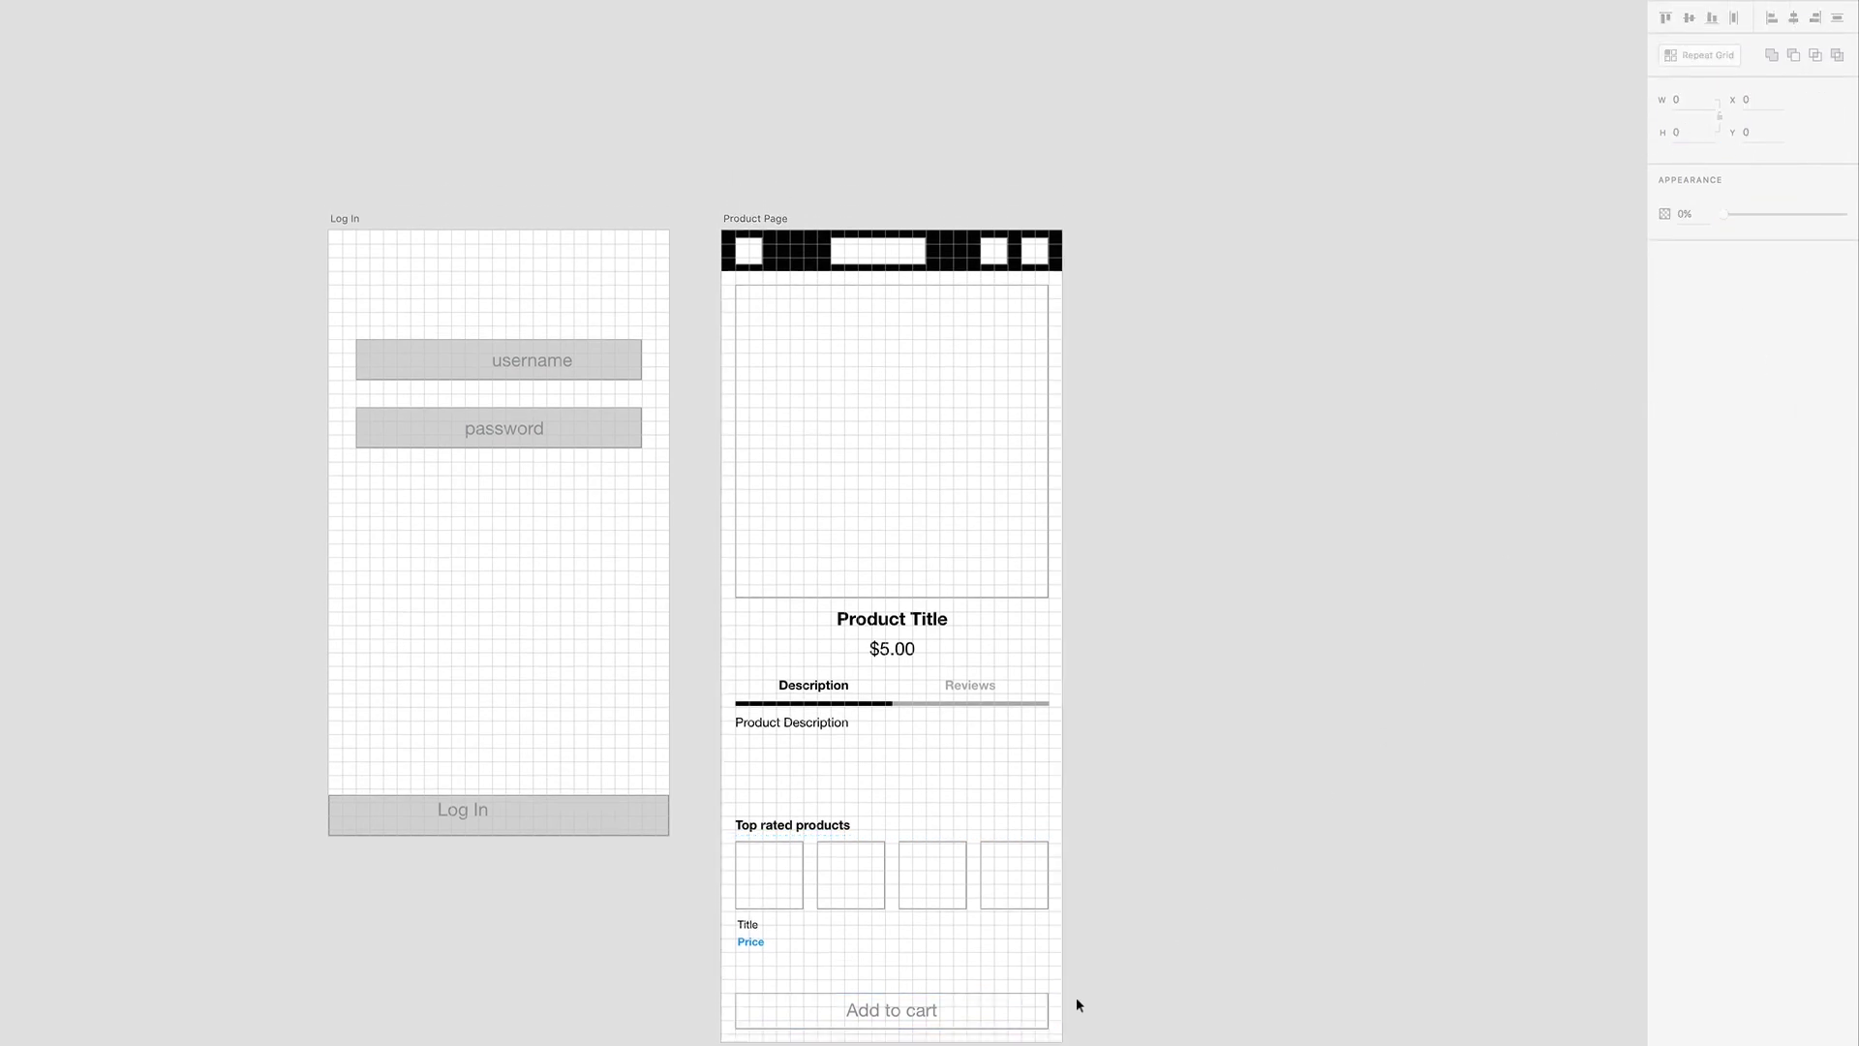
Raise the button 1 px and vertically centre the Add to cart label on it
left_click(1017, 1010)
left_click_drag(1017, 1004, 1016, 1004)
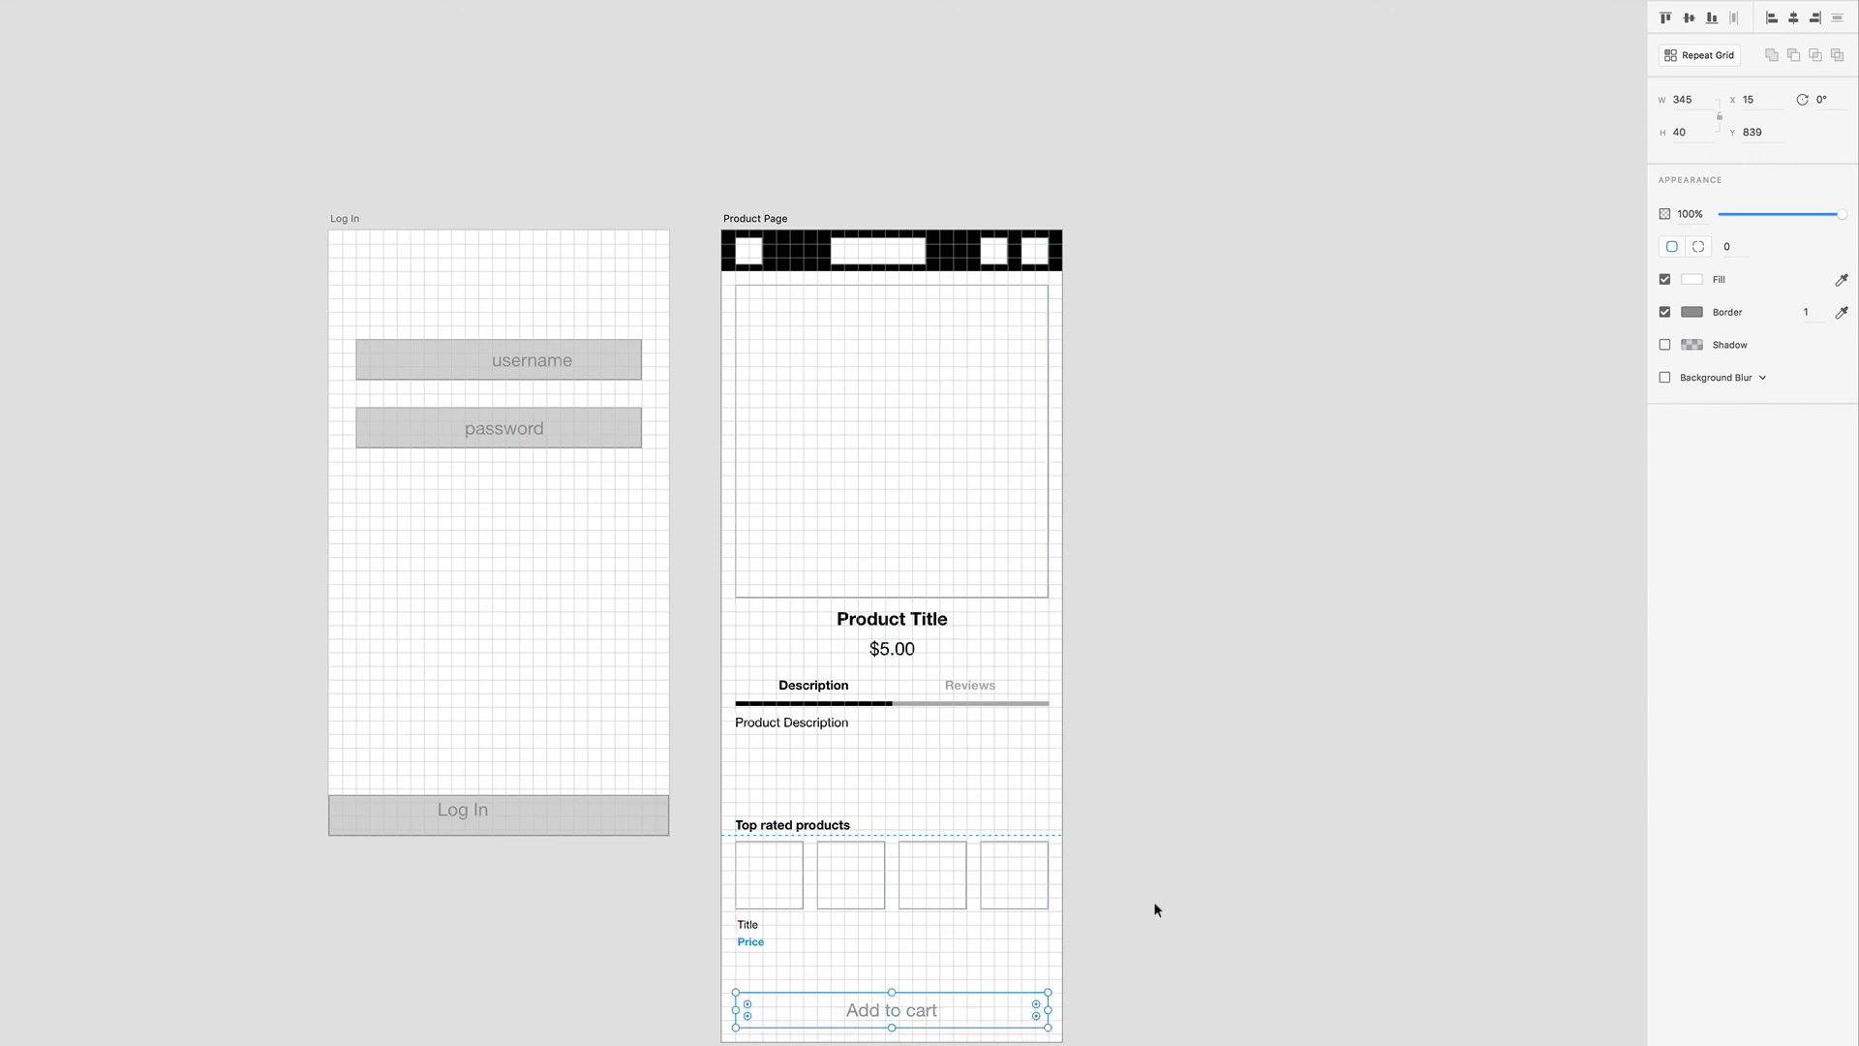
left_click(854, 1021, "shift")
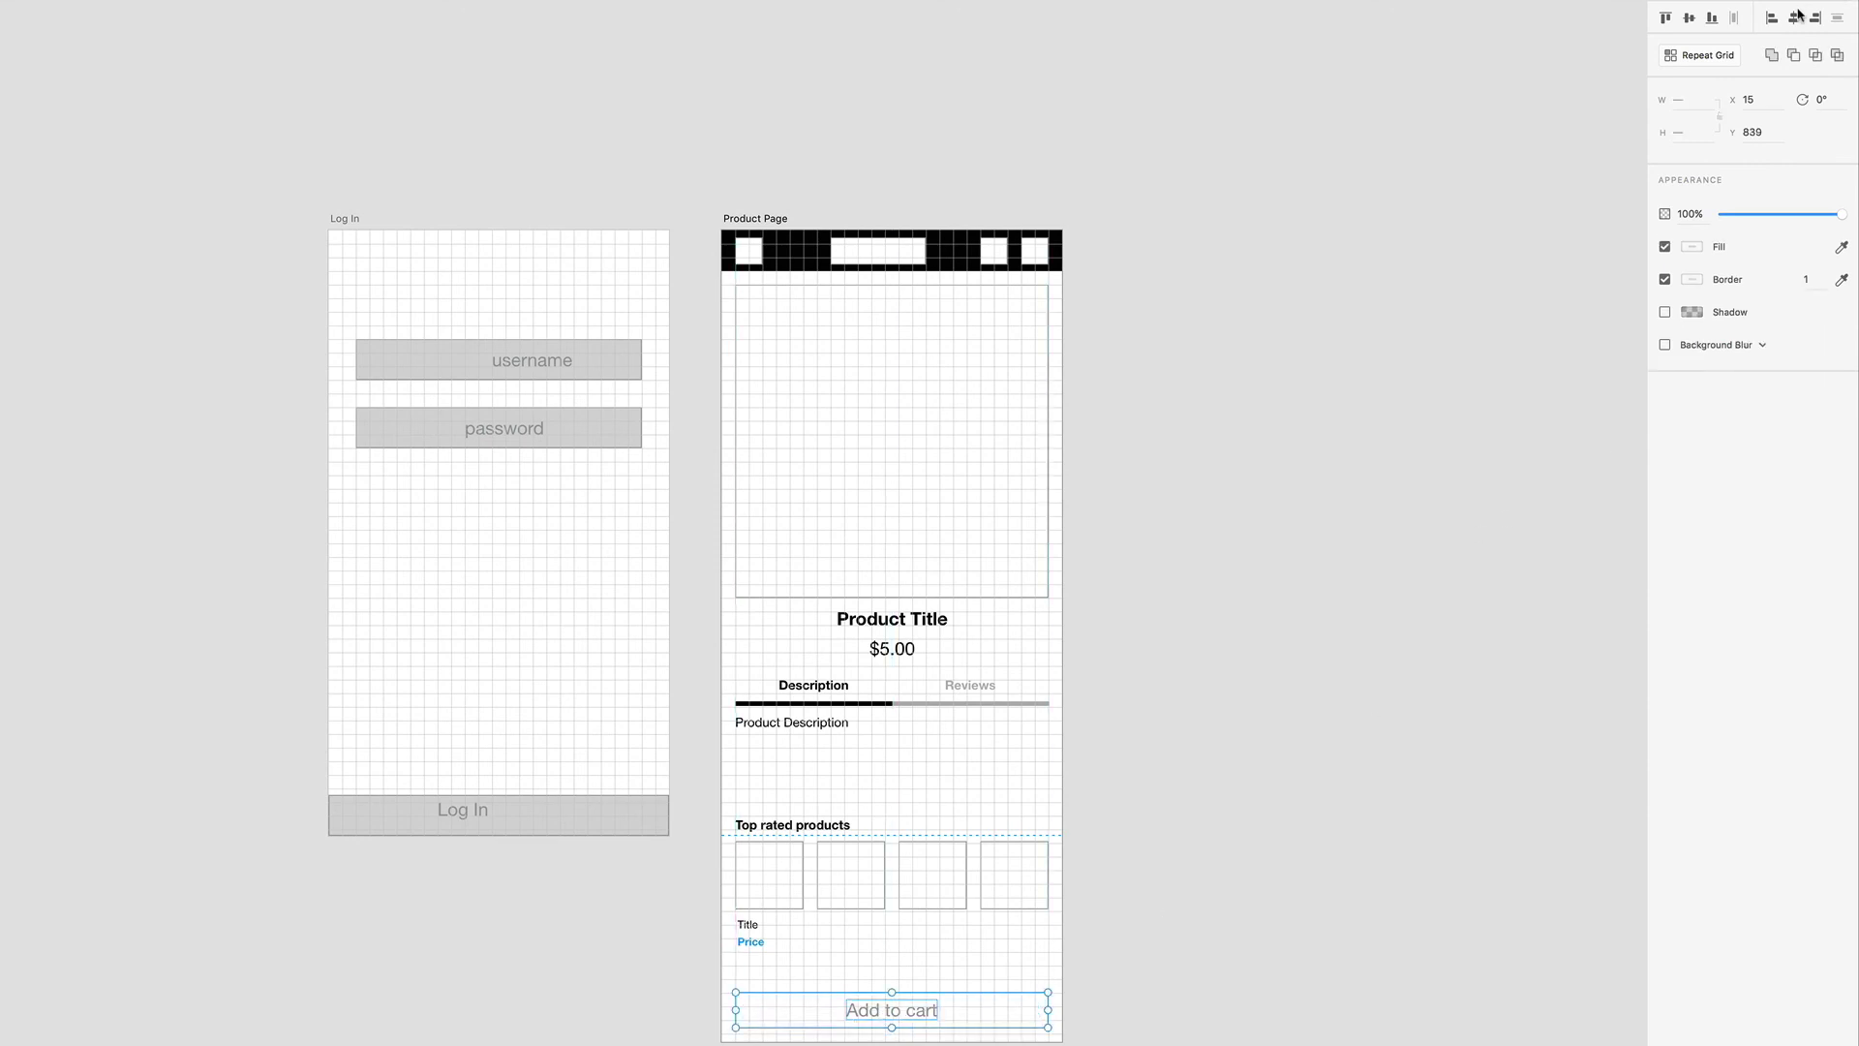
left_click(1690, 17)
left_click(1318, 791)
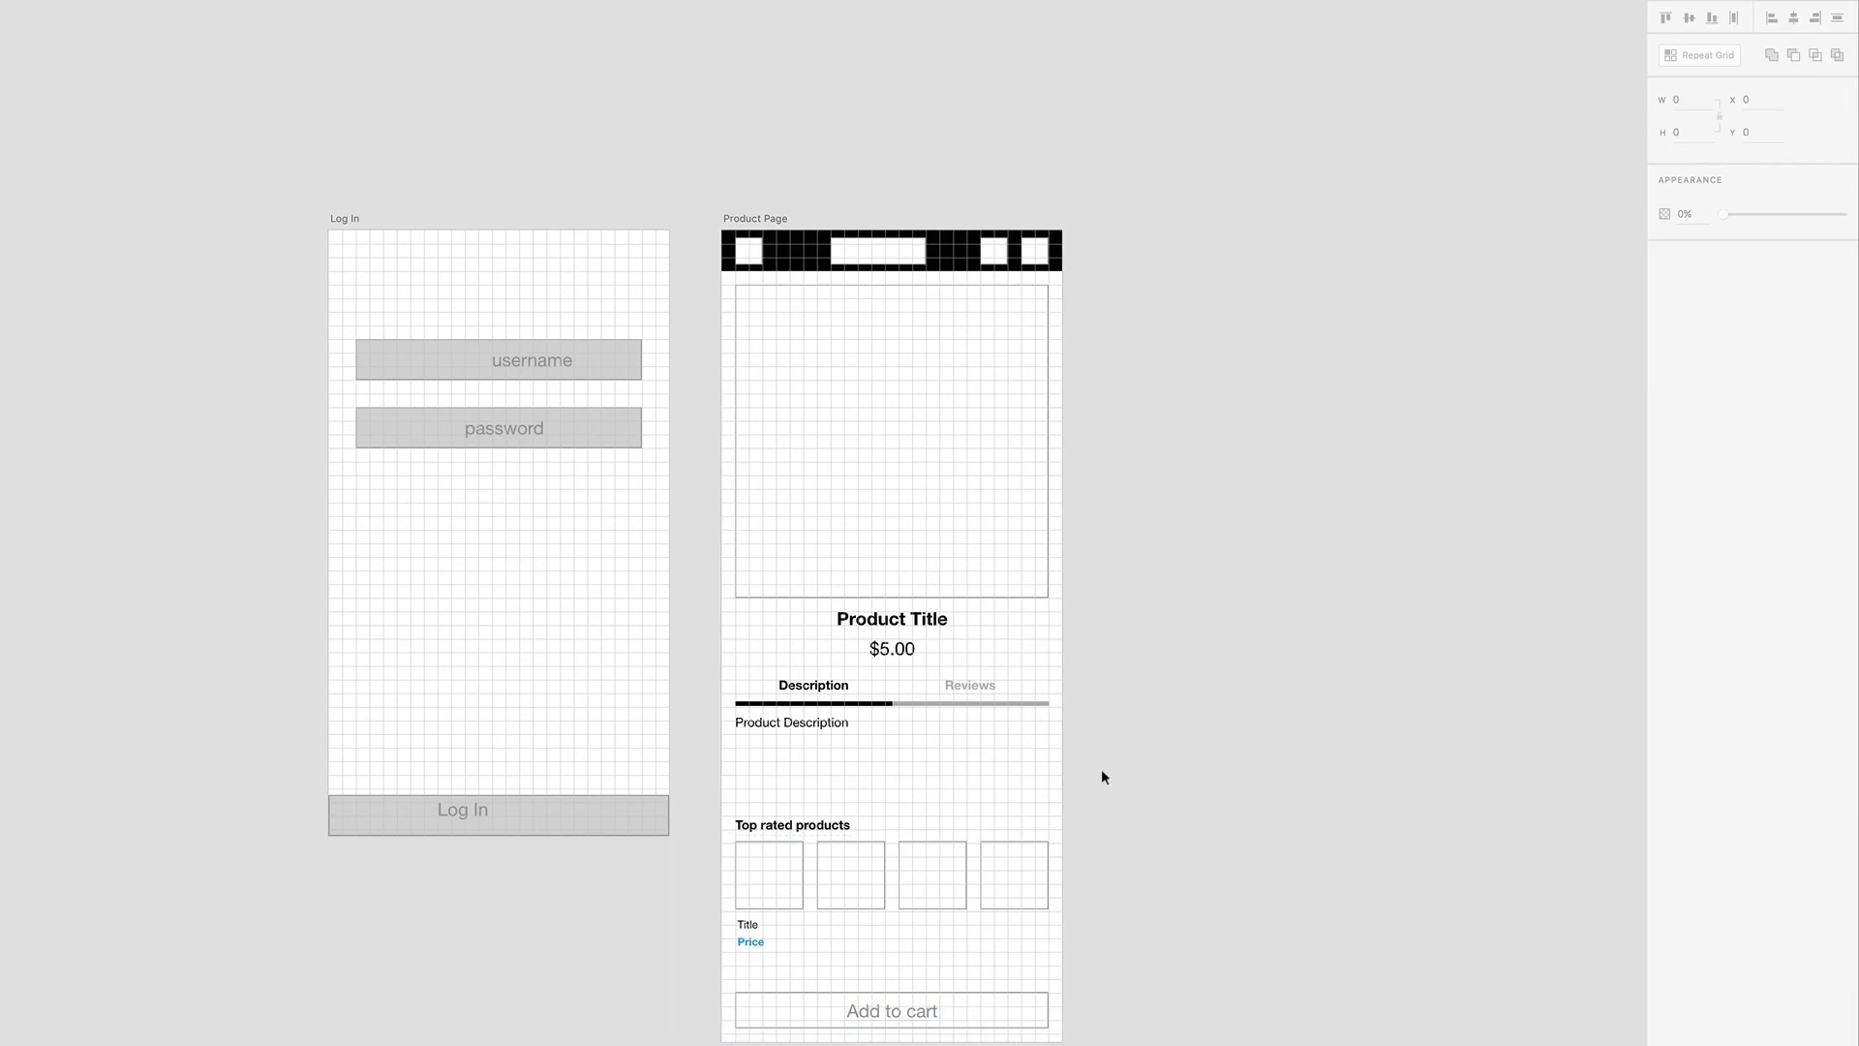